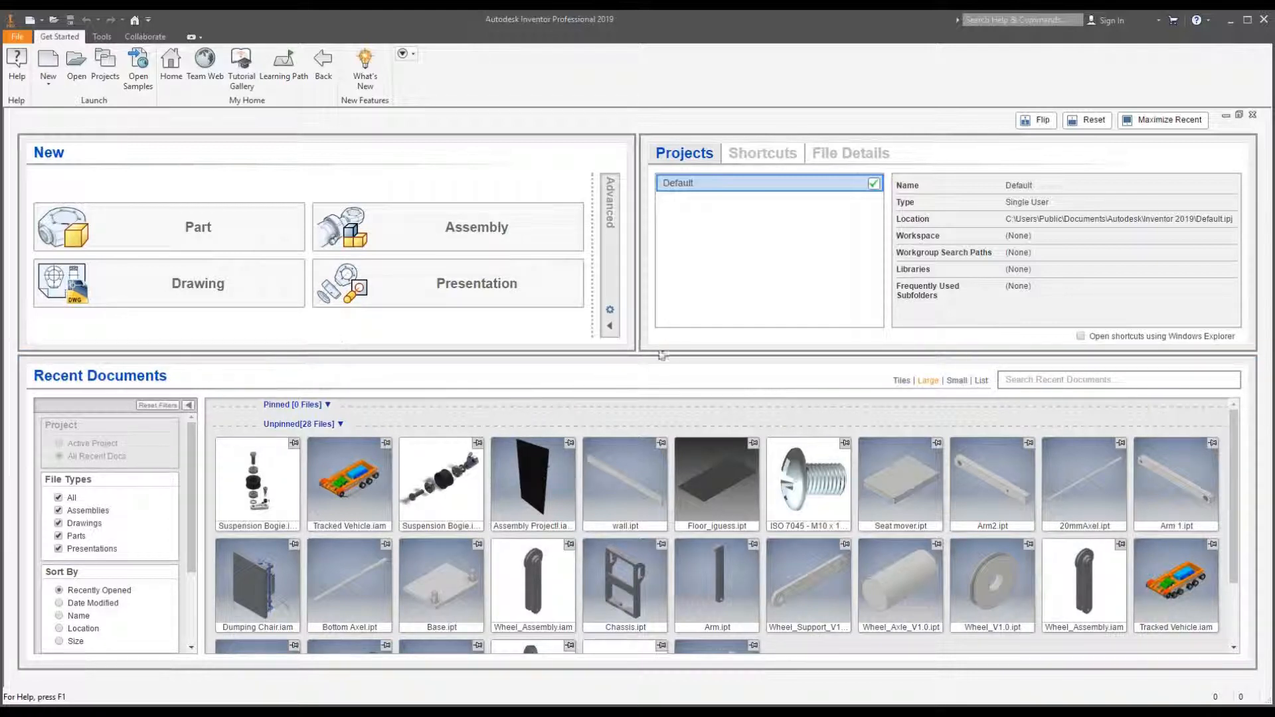
- Create a new presentation file from the metric Standard (mm).ipn template
click(49, 64)
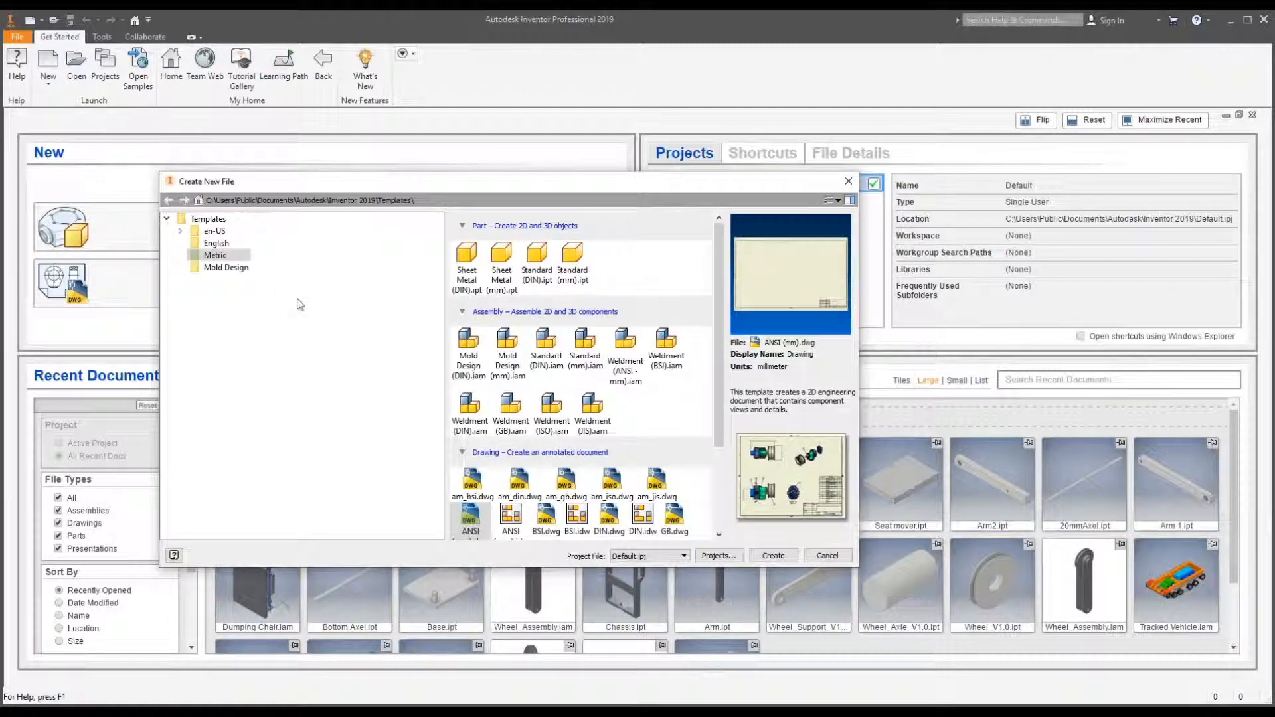
scroll(602, 331, down, 3)
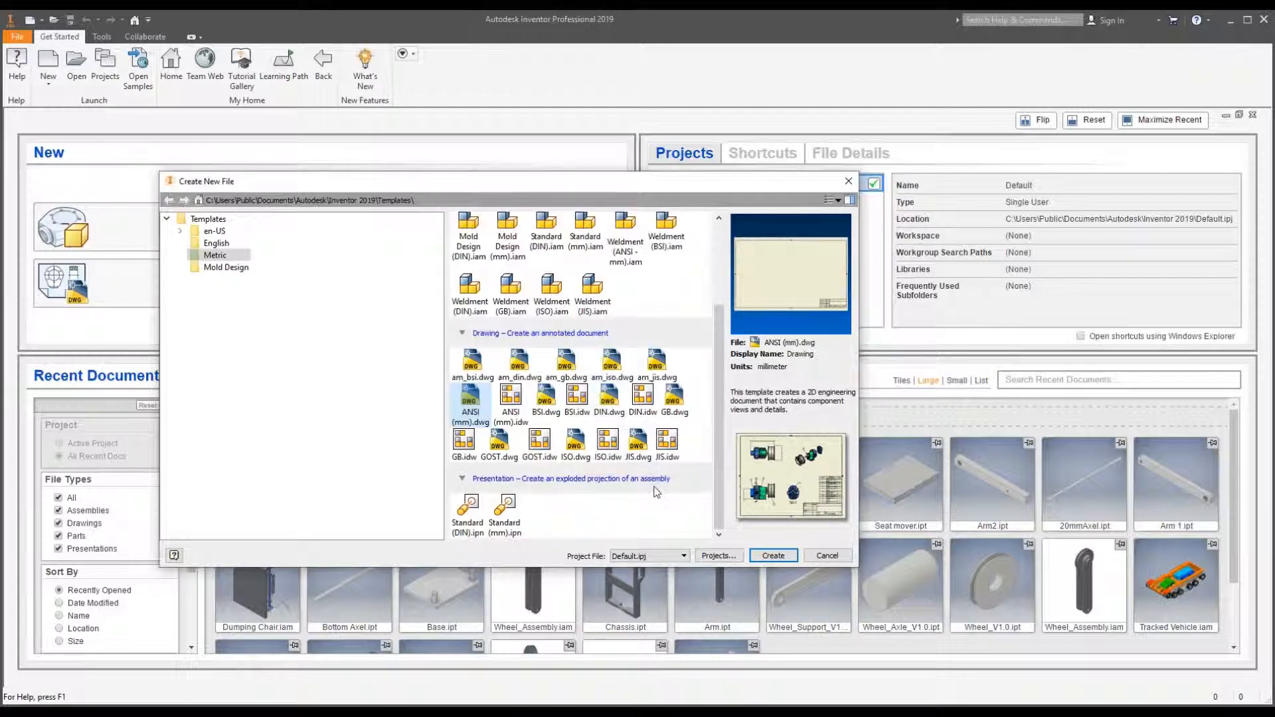
scroll(638, 362, up, 3)
mouse_move(719, 249)
mouse_down()
mouse_move(718, 277)
mouse_move(716, 257)
mouse_up()
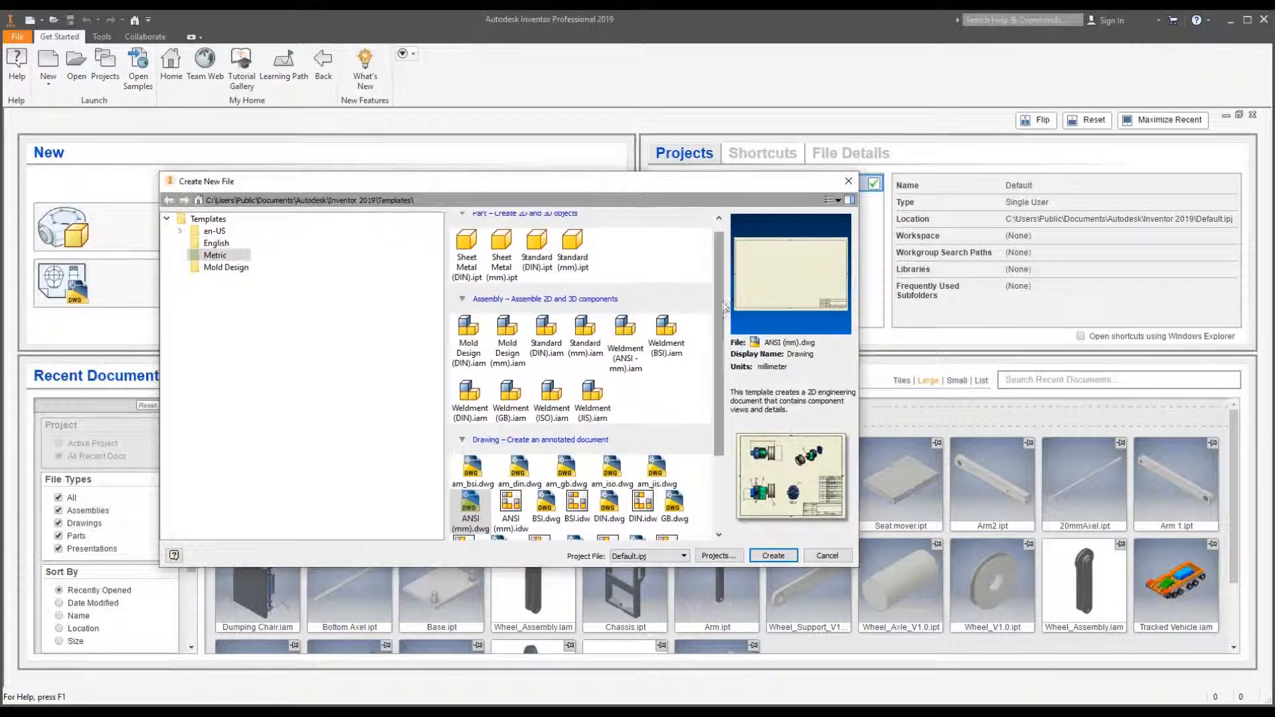
drag(722, 301, 724, 336)
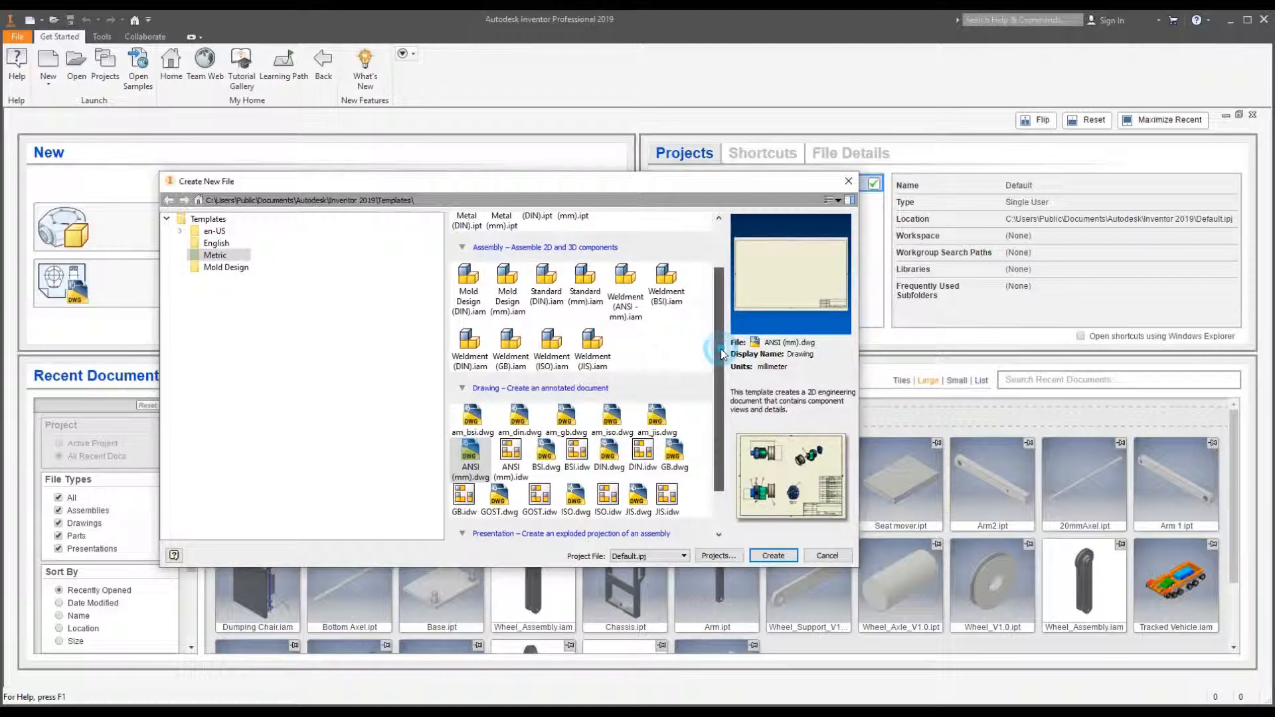
scroll(700, 458, down, 1)
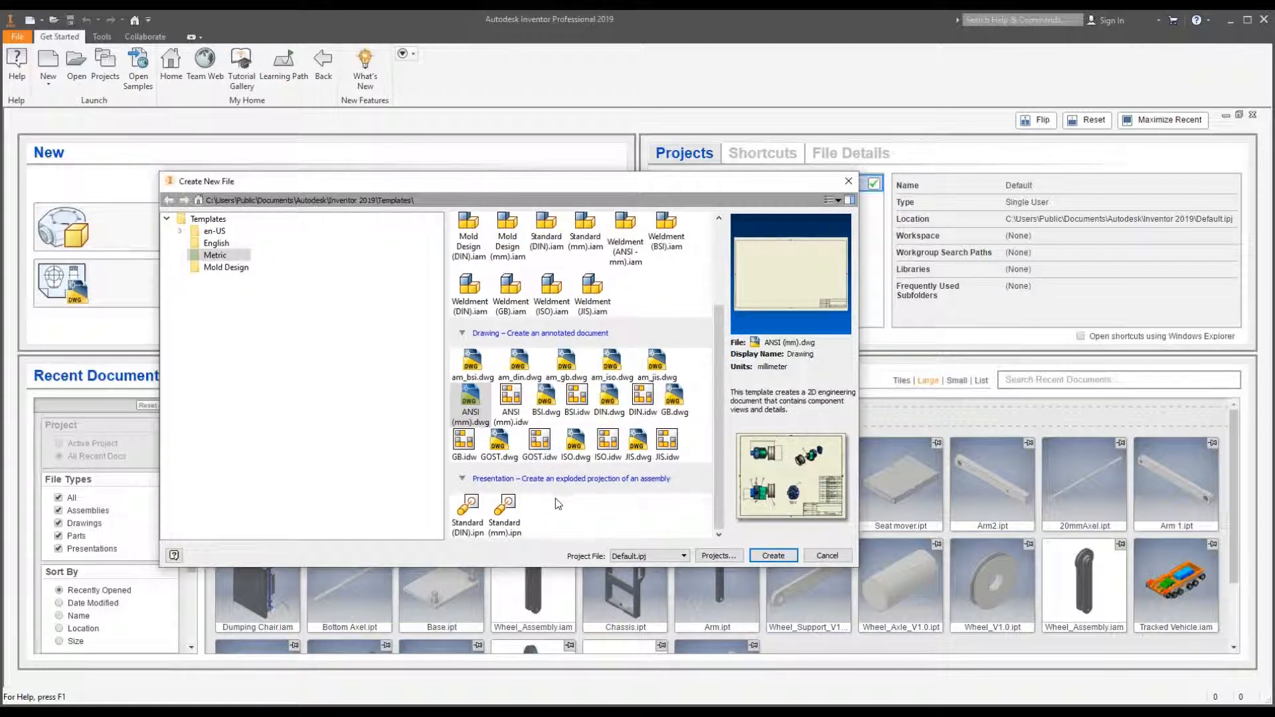
click(507, 515)
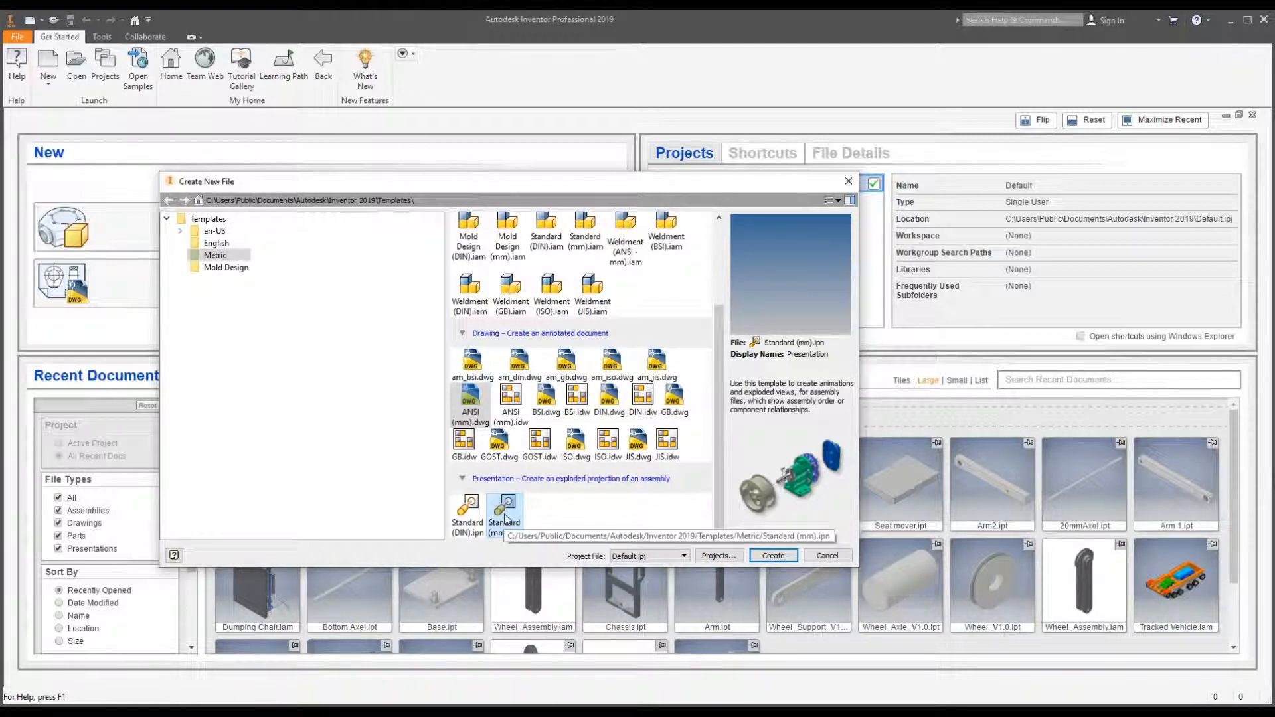
double_click(505, 518)
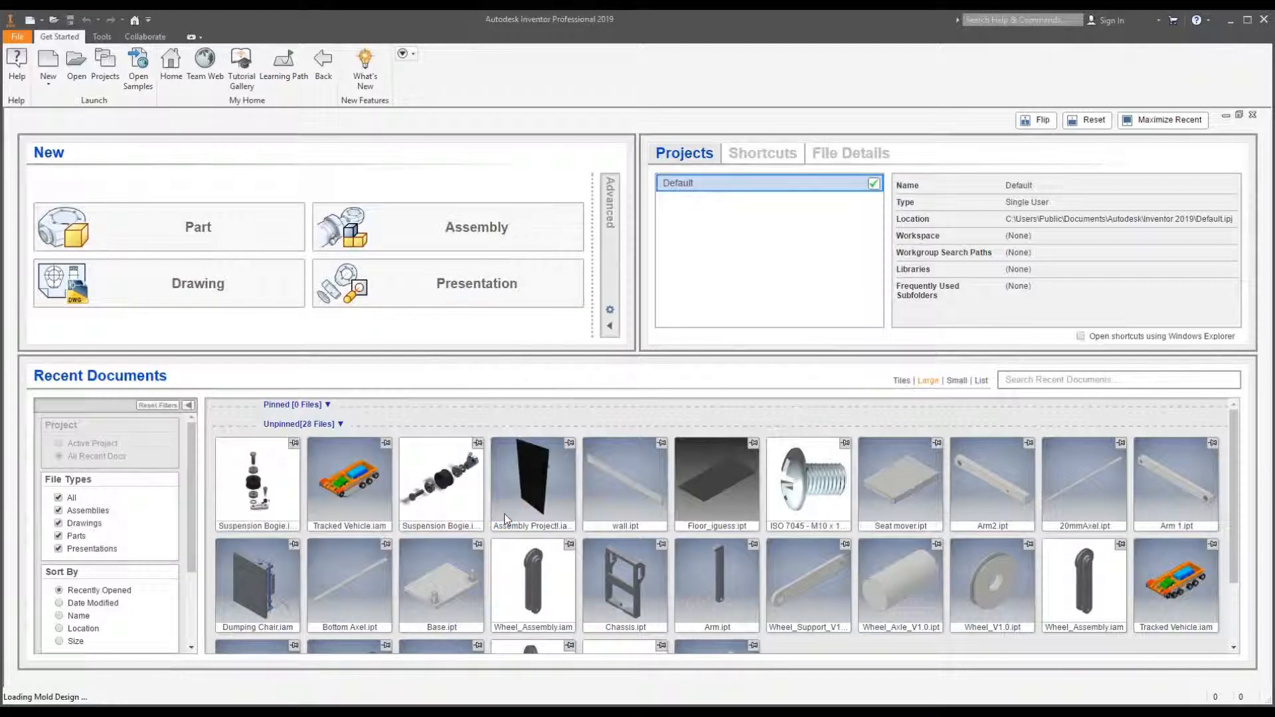
- Insert the Suspension Bogie assembly from the Workshops folder, under 3 - Simulations, Starting Inventor Files, Other Parts
mouse_move(497, 506)
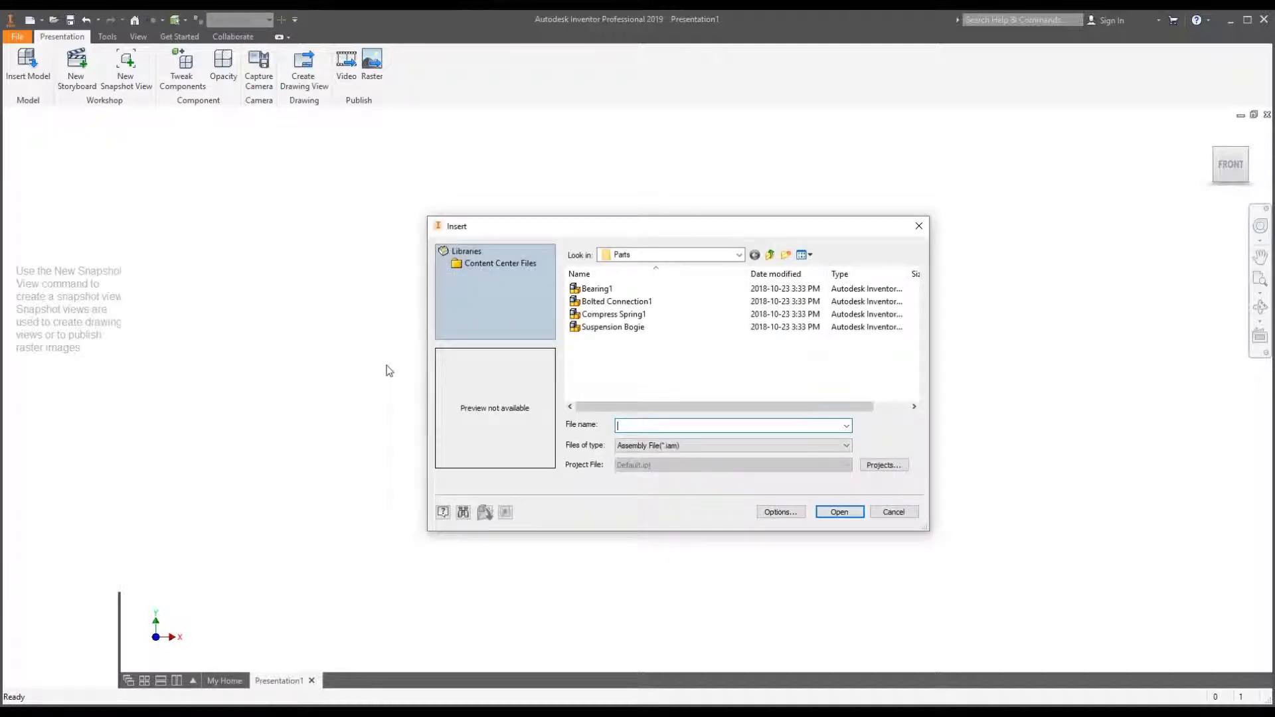
click(736, 258)
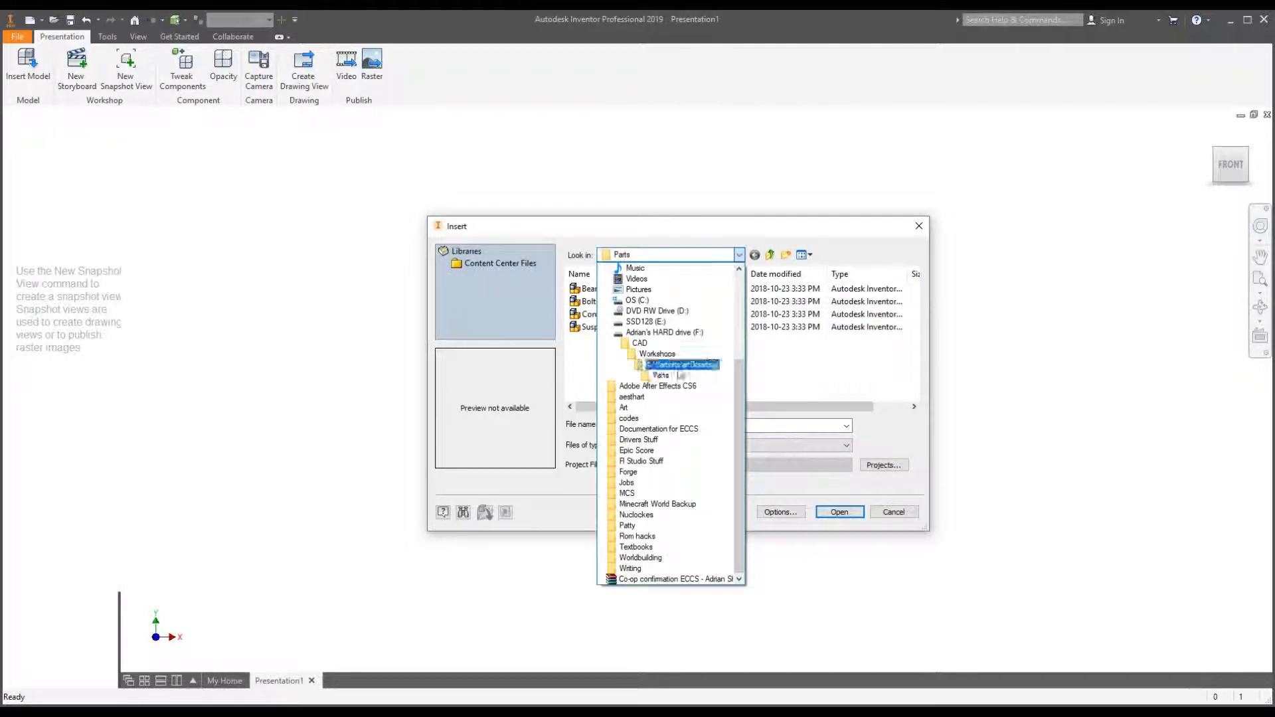
click(657, 353)
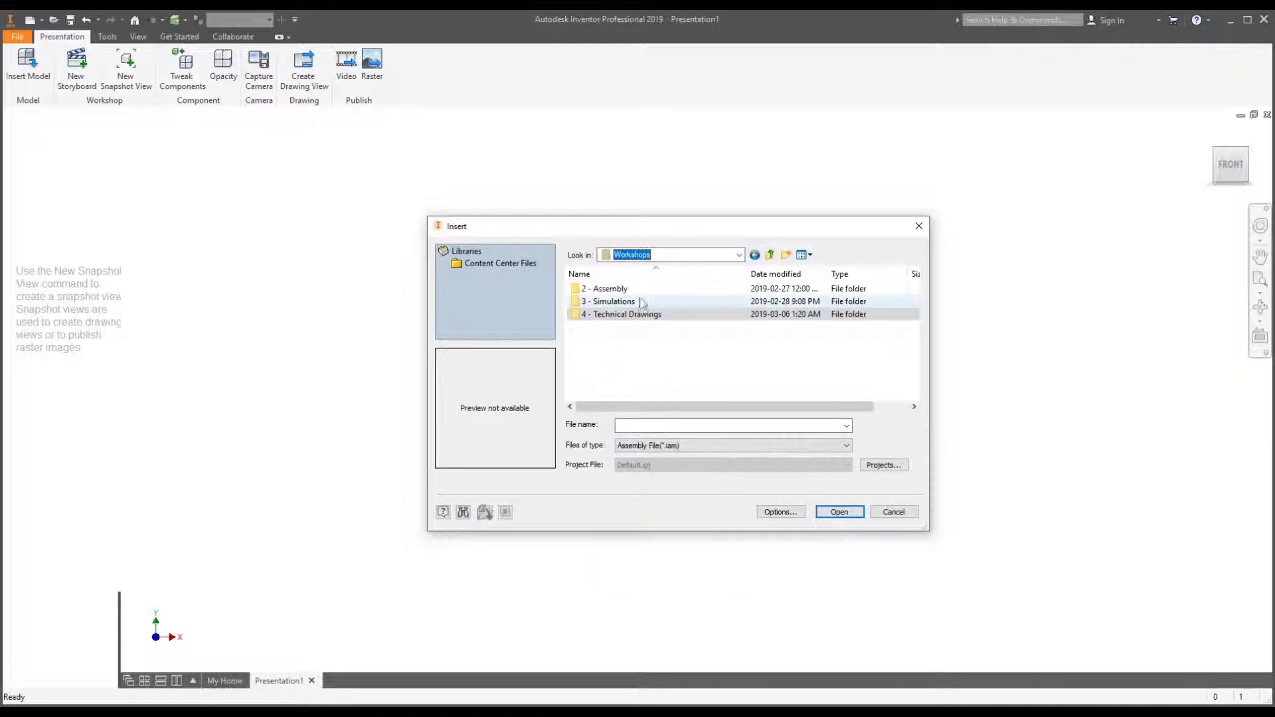
double_click(634, 303)
double_click(623, 323)
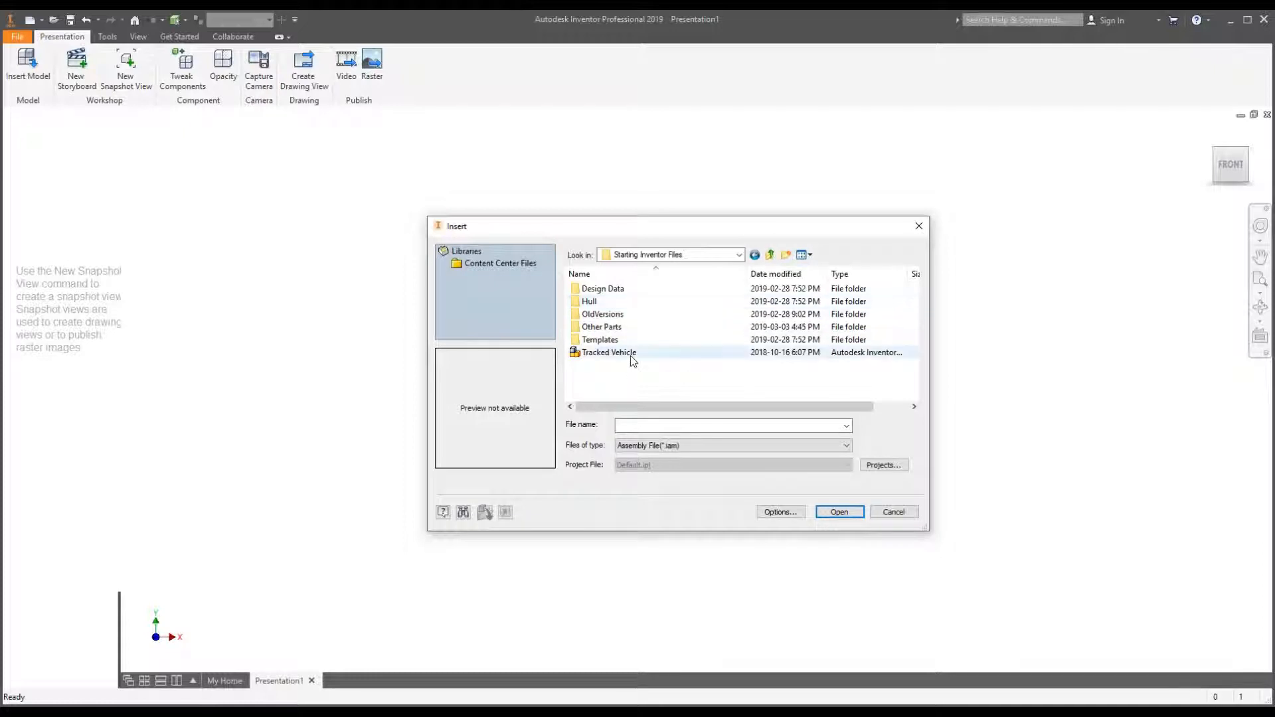
double_click(610, 327)
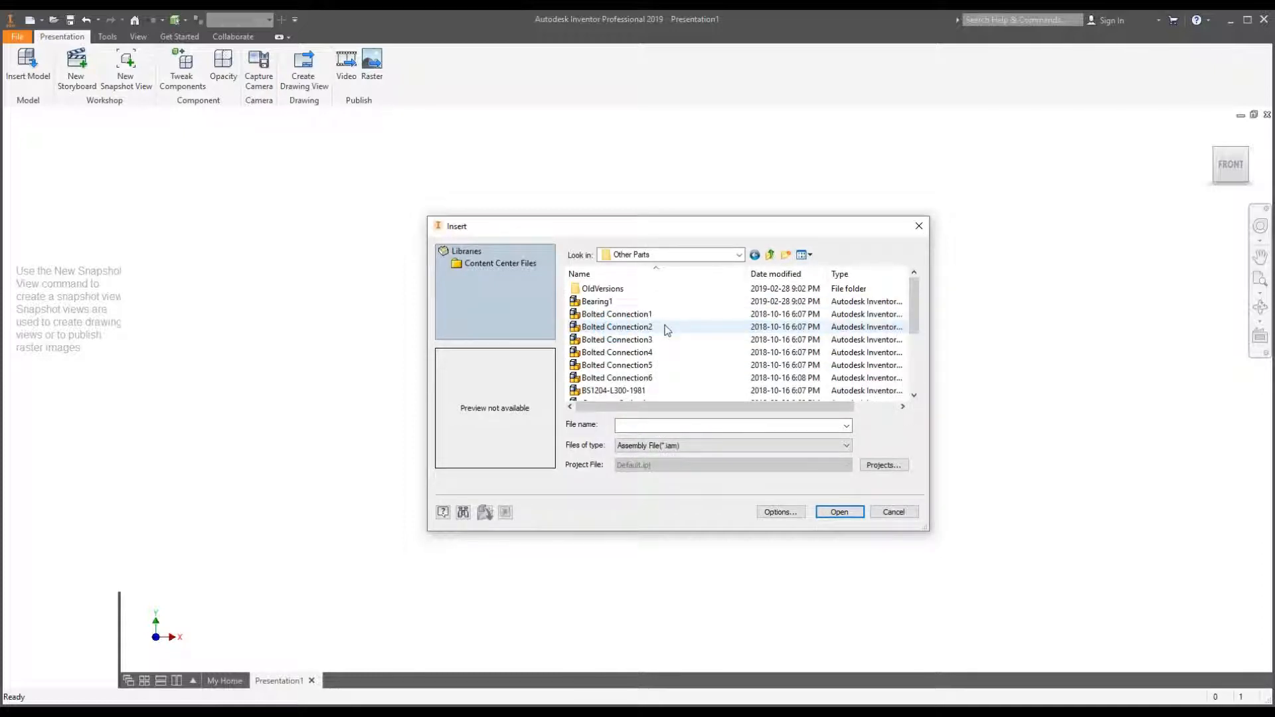
scroll(667, 331, down, 5)
mouse_move(656, 357)
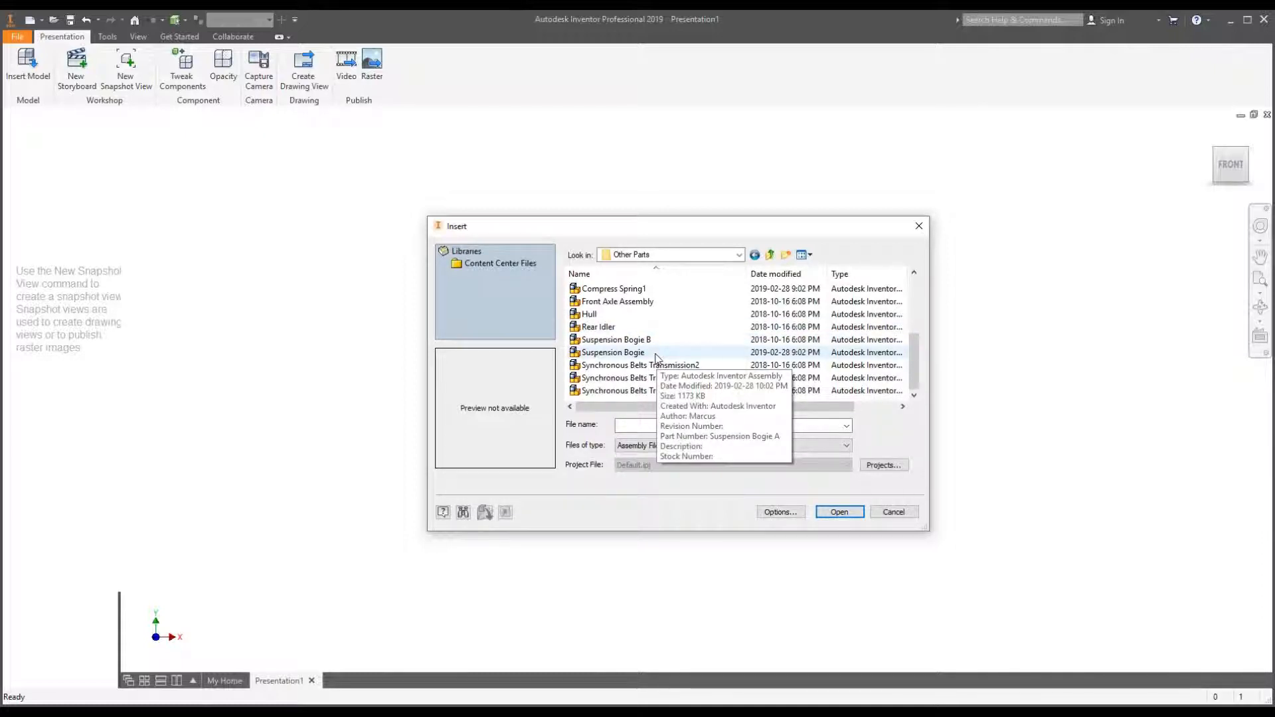
double_click(657, 356)
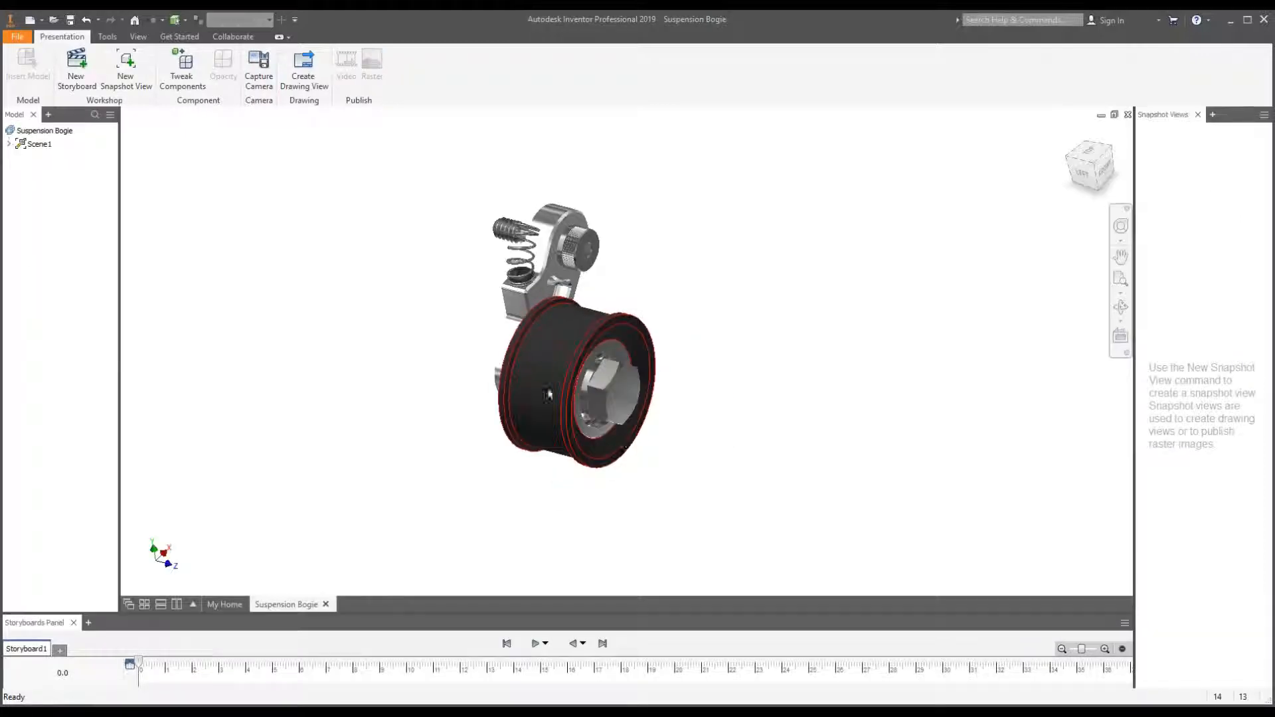
- Examine the suspension bogie assembly from its wheel side and its arm side
shift+middle_drag(539, 407, 656, 399)
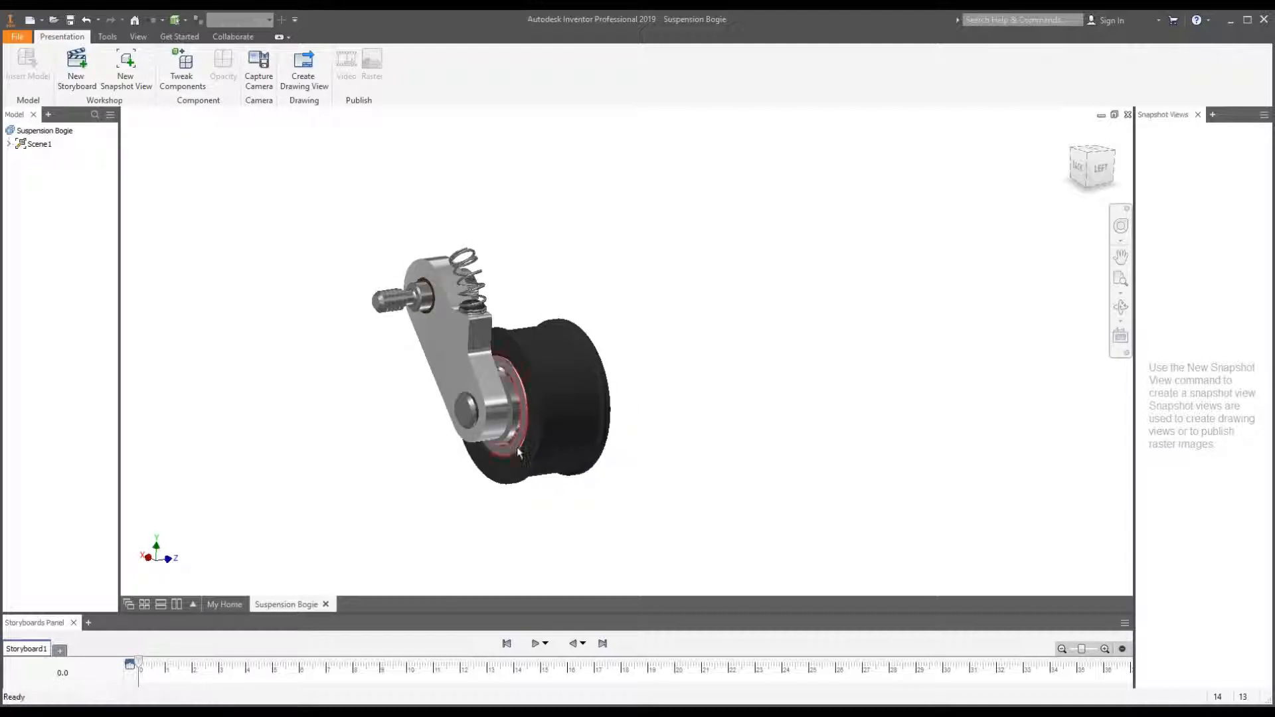
shift+middle_drag(519, 440, 421, 447)
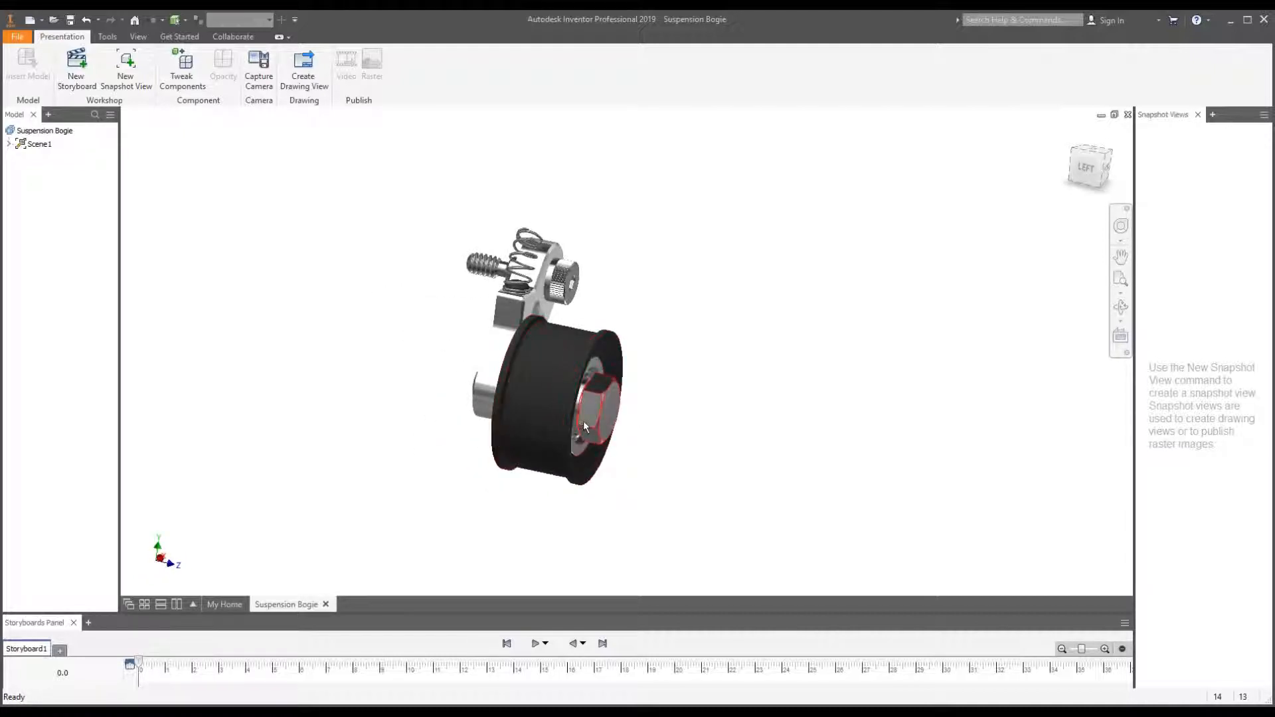
shift+middle_drag(584, 428, 524, 423)
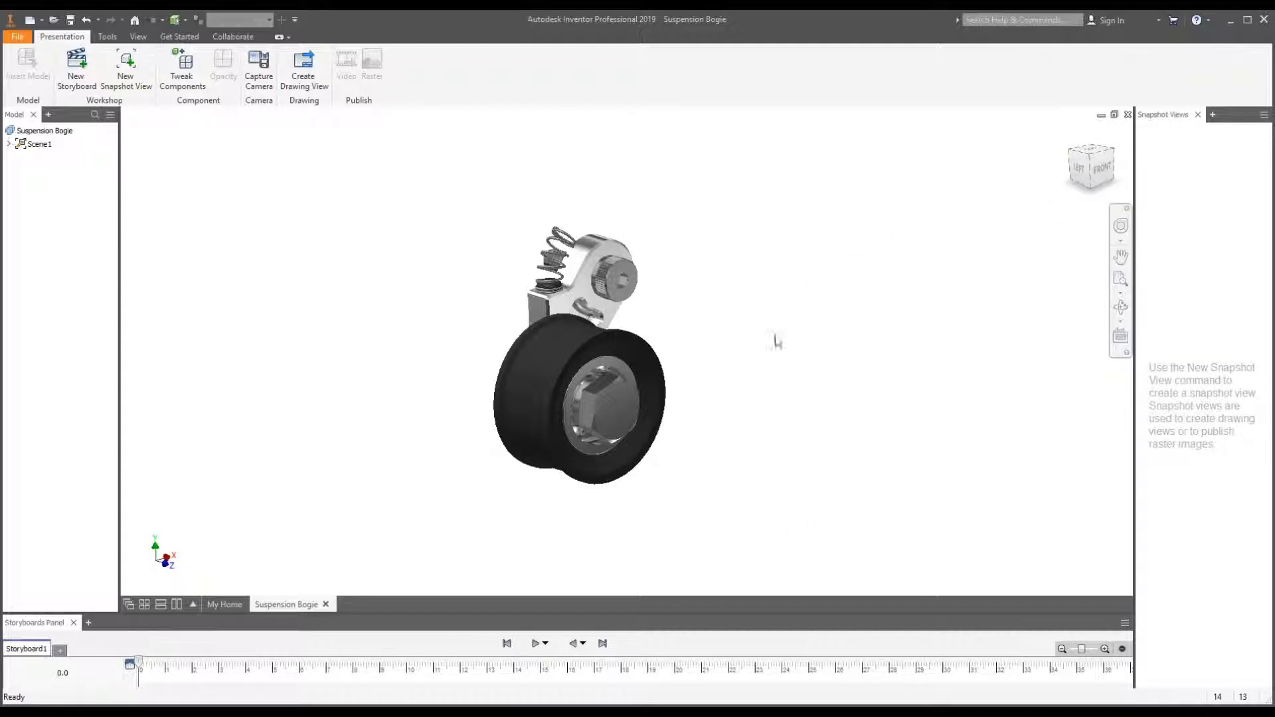
click(1081, 154)
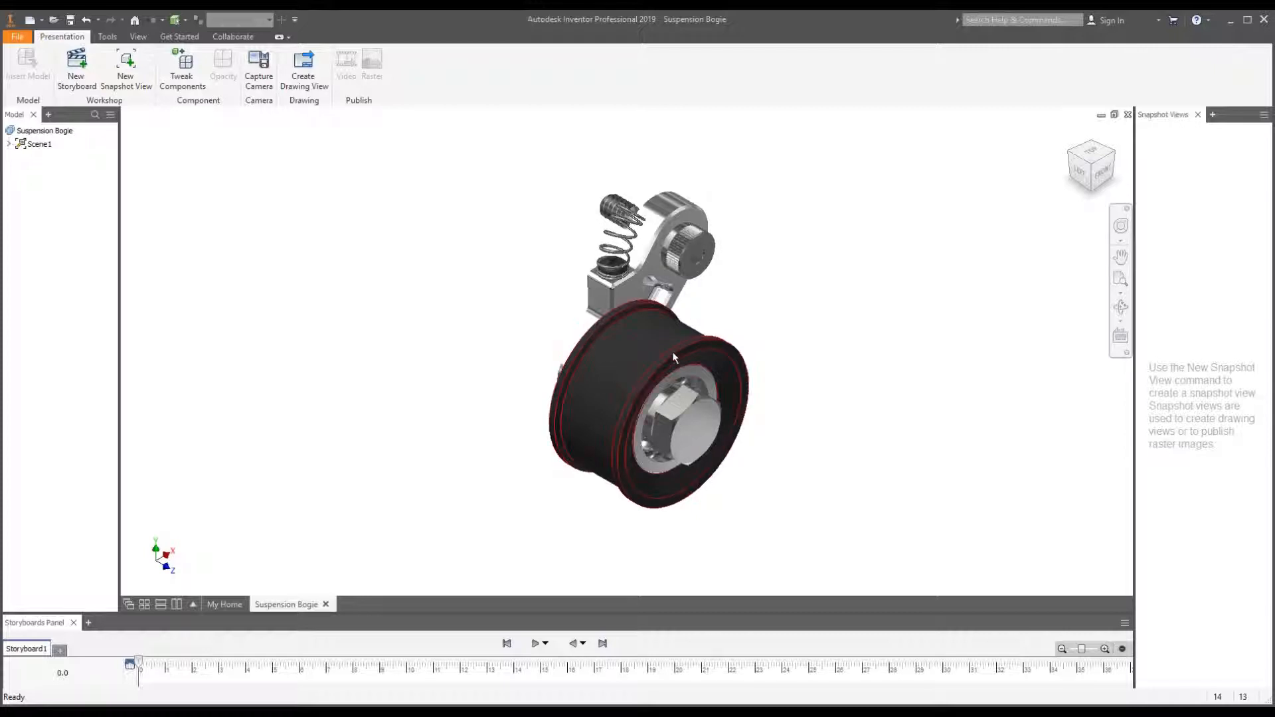
scroll(670, 361, down, 5)
scroll(589, 358, up, 4)
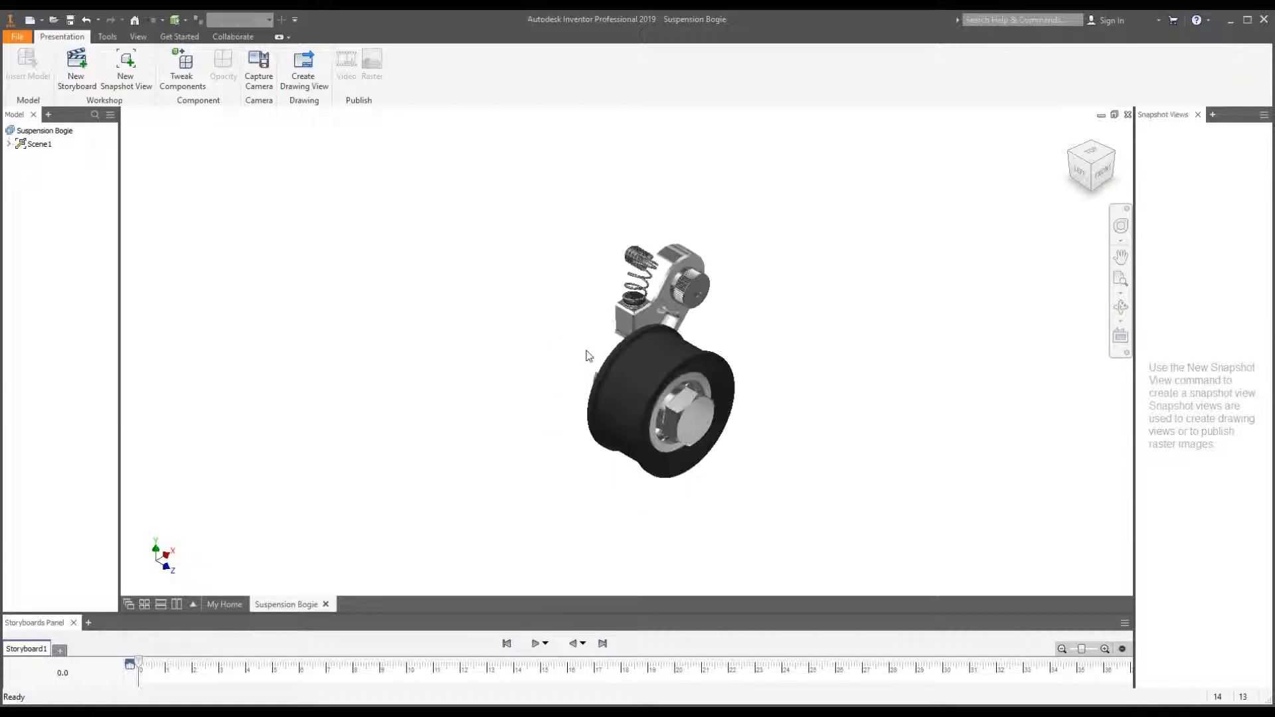
click(1072, 159)
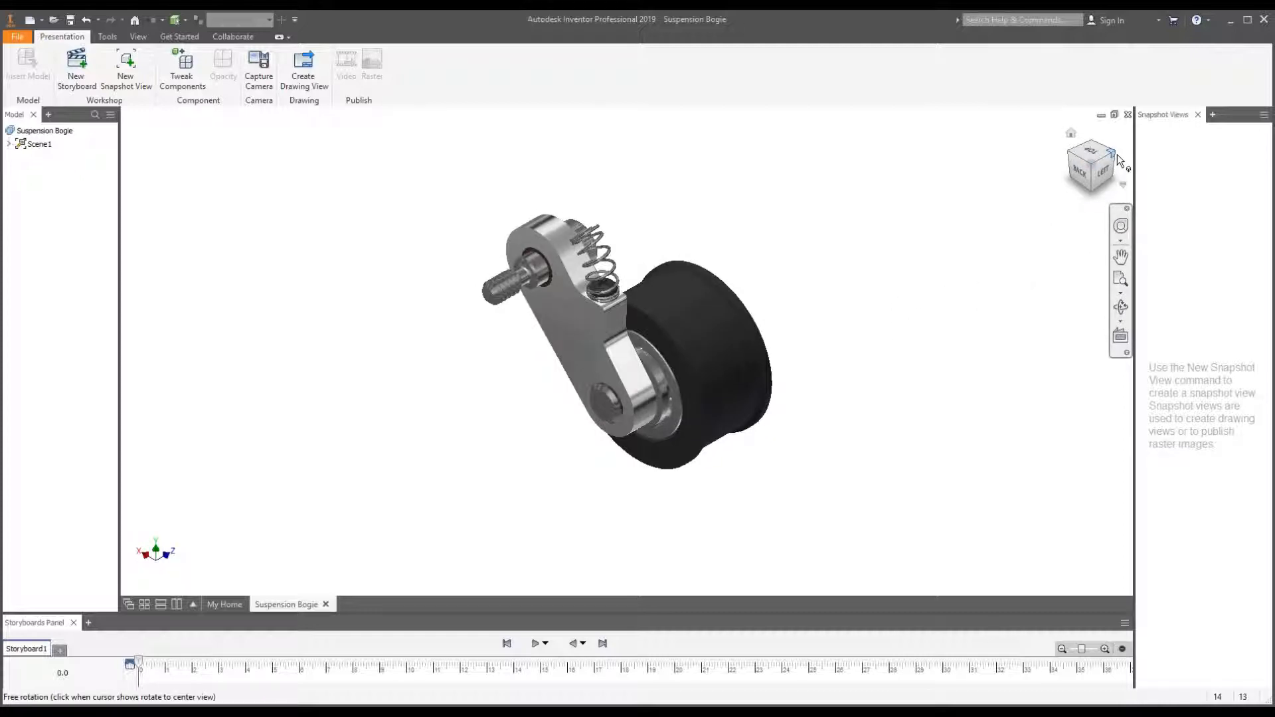
click(1103, 172)
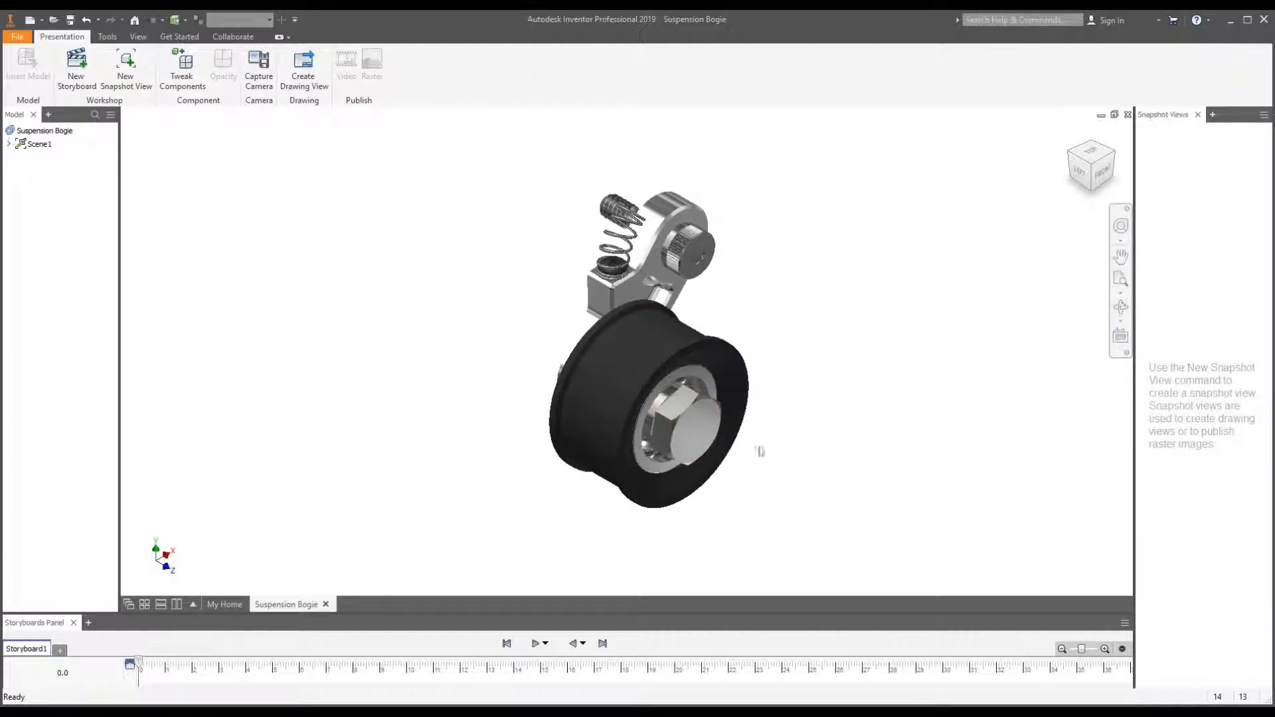
scroll(619, 456, up, 5)
scroll(618, 452, down, 6)
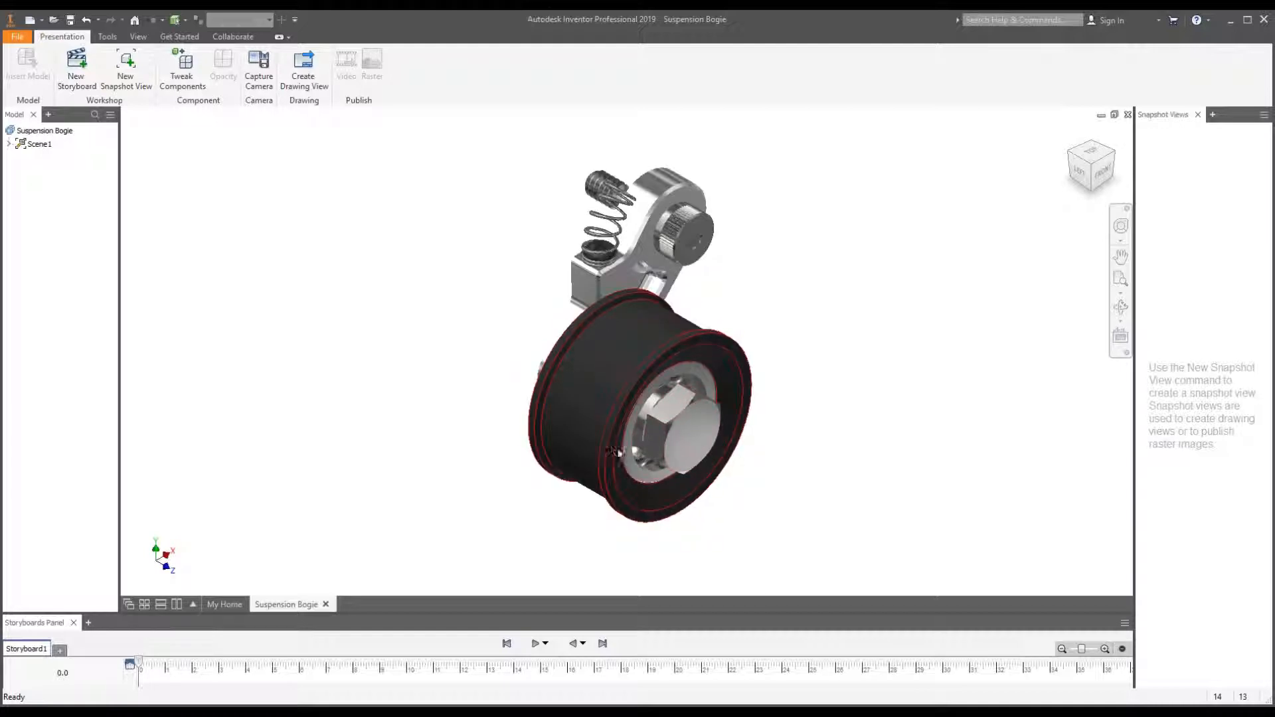
scroll(613, 451, up, 3)
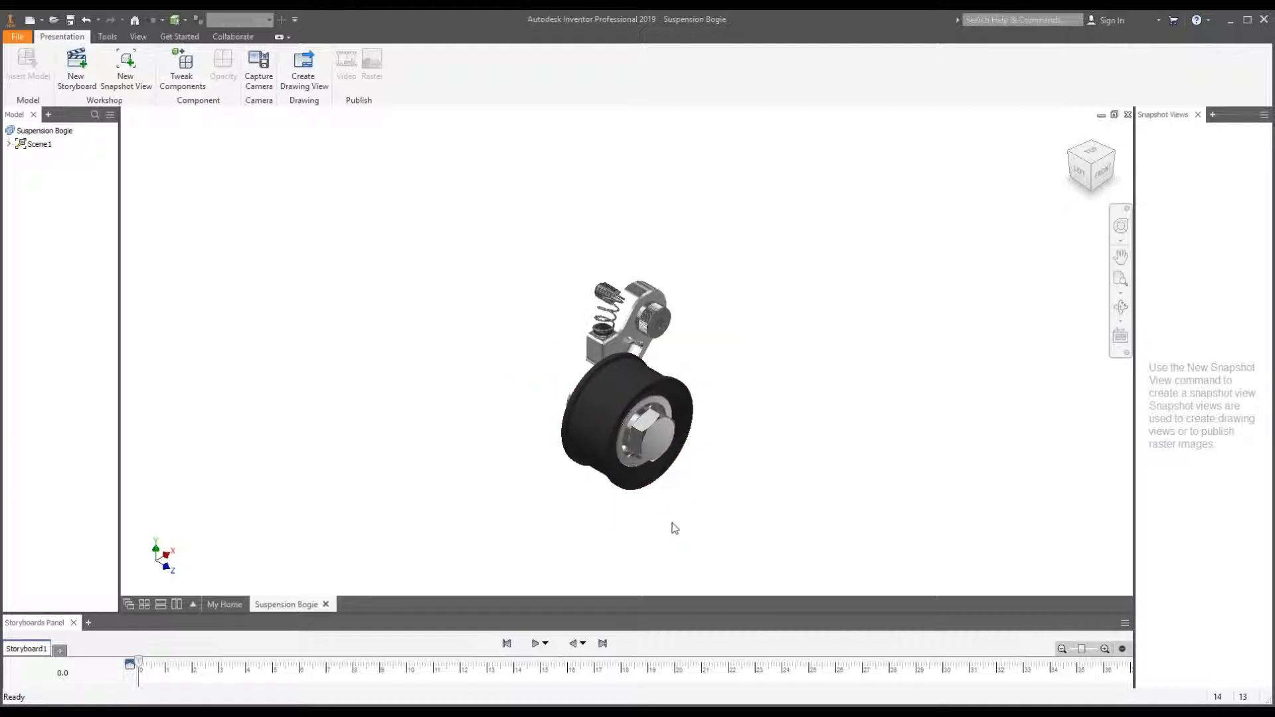
- Examine the bogie's arm, spring, wheel and hub bolt up close, and return to the top-left-front isometric view
drag(518, 541, 741, 223)
click(735, 351)
shift+middle_drag(601, 448, 721, 436)
scroll(612, 401, up, 5)
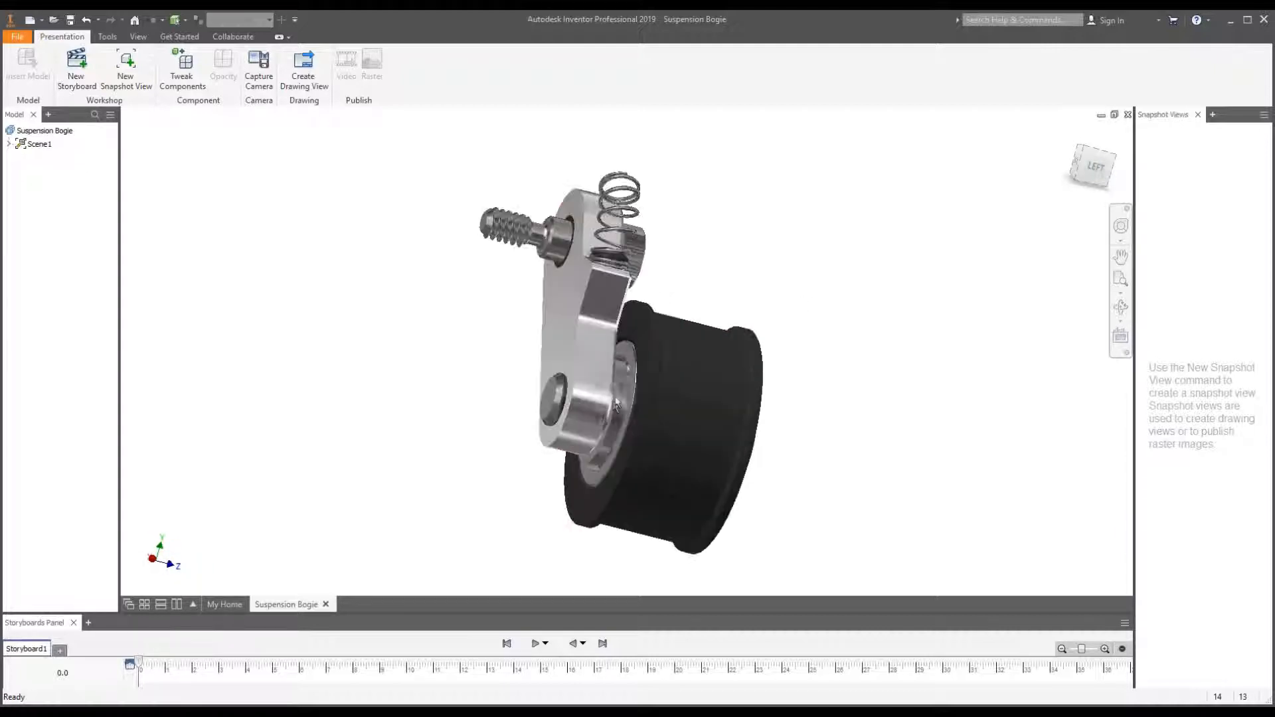
click(618, 411)
shift+middle_drag(788, 449, 671, 443)
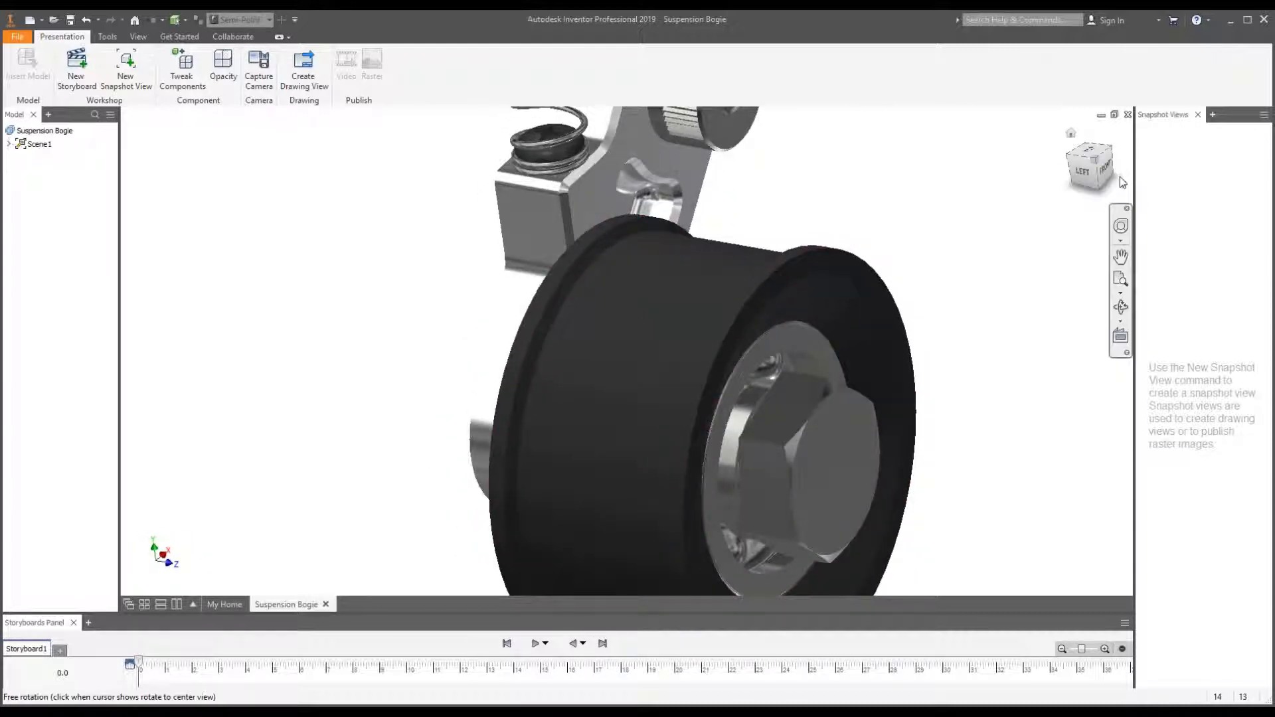
shift+middle_drag(1016, 266, 783, 440)
scroll(782, 440, down, 5)
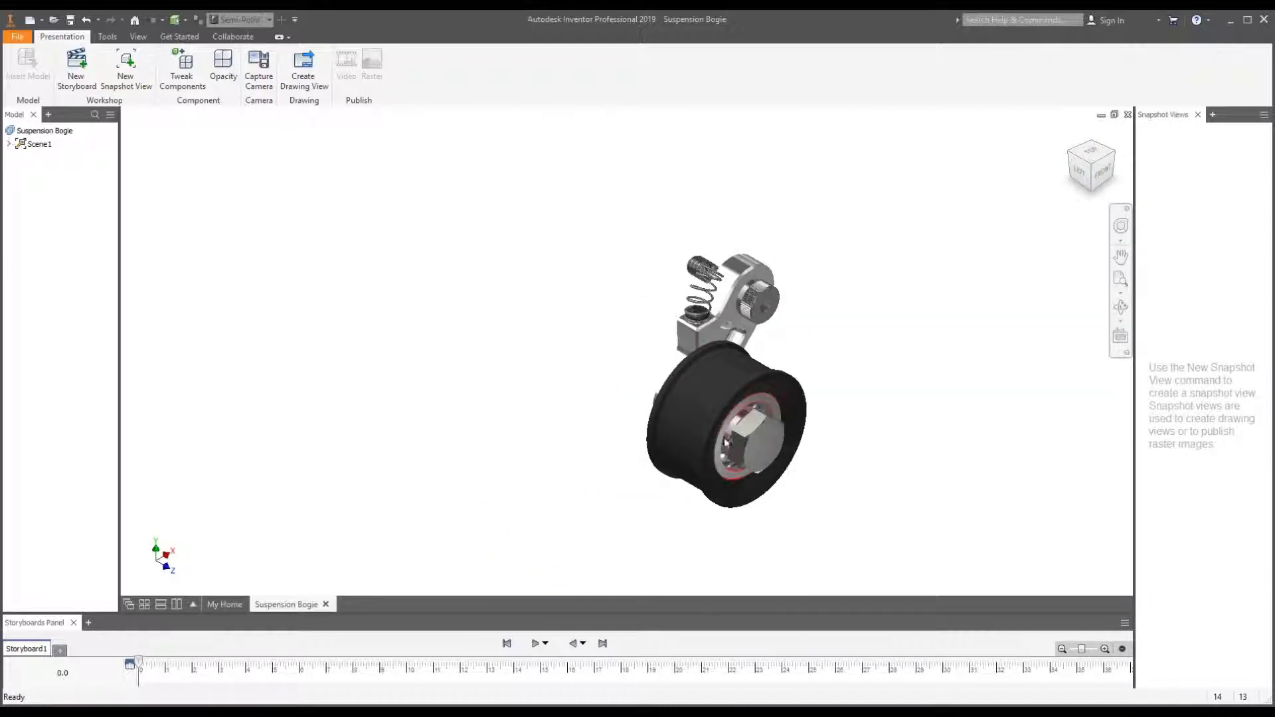
scroll(726, 443, down, 2)
scroll(705, 459, up, 3)
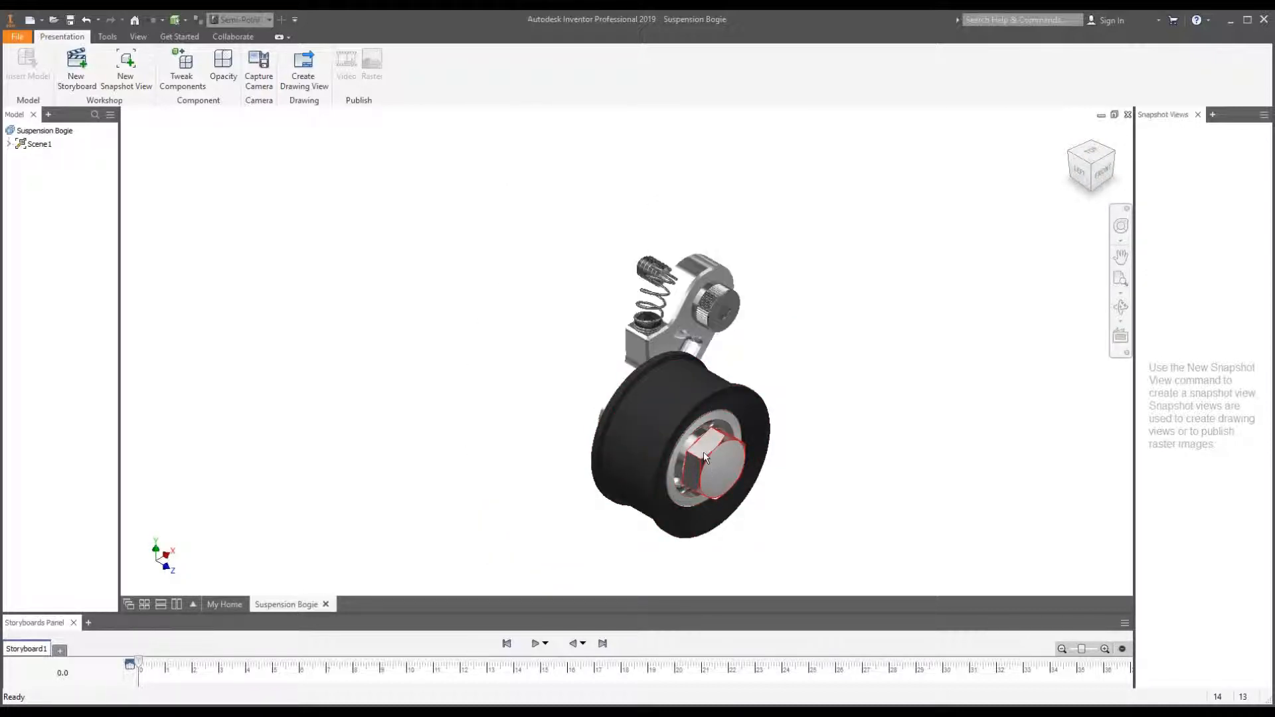
mouse_move(706, 459)
scroll(796, 377, down, 2)
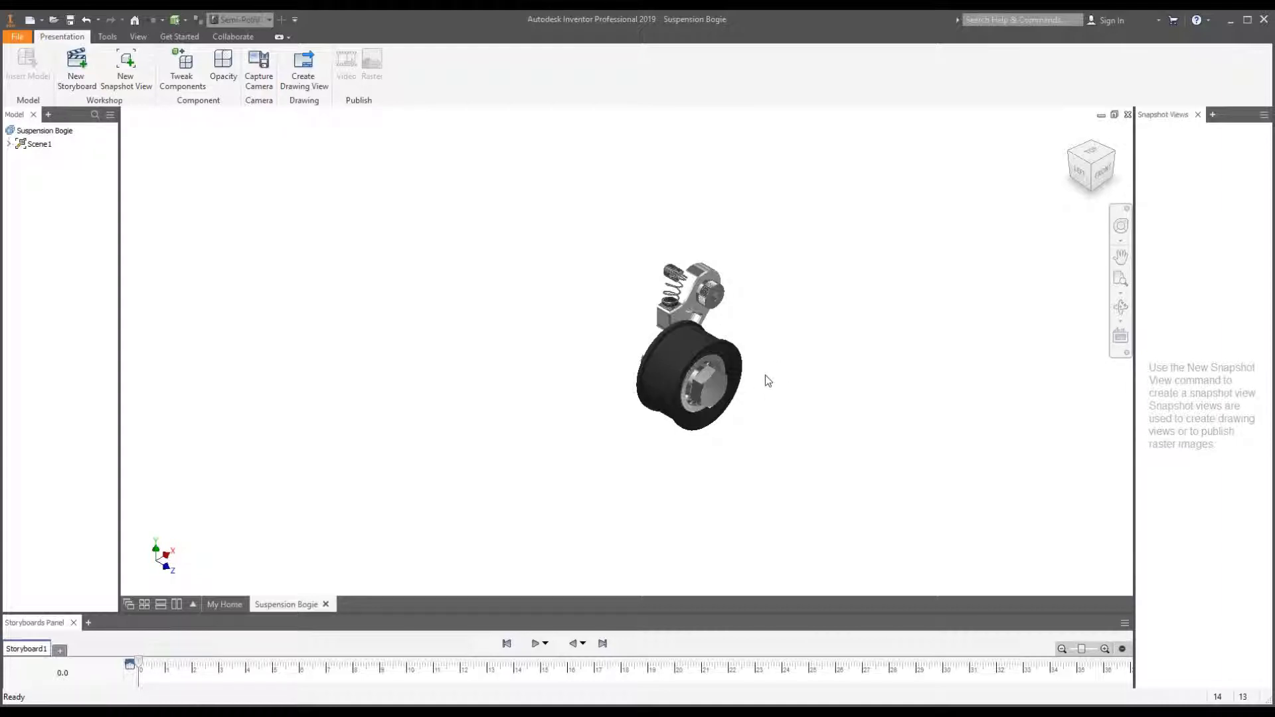
scroll(834, 409, up, 1)
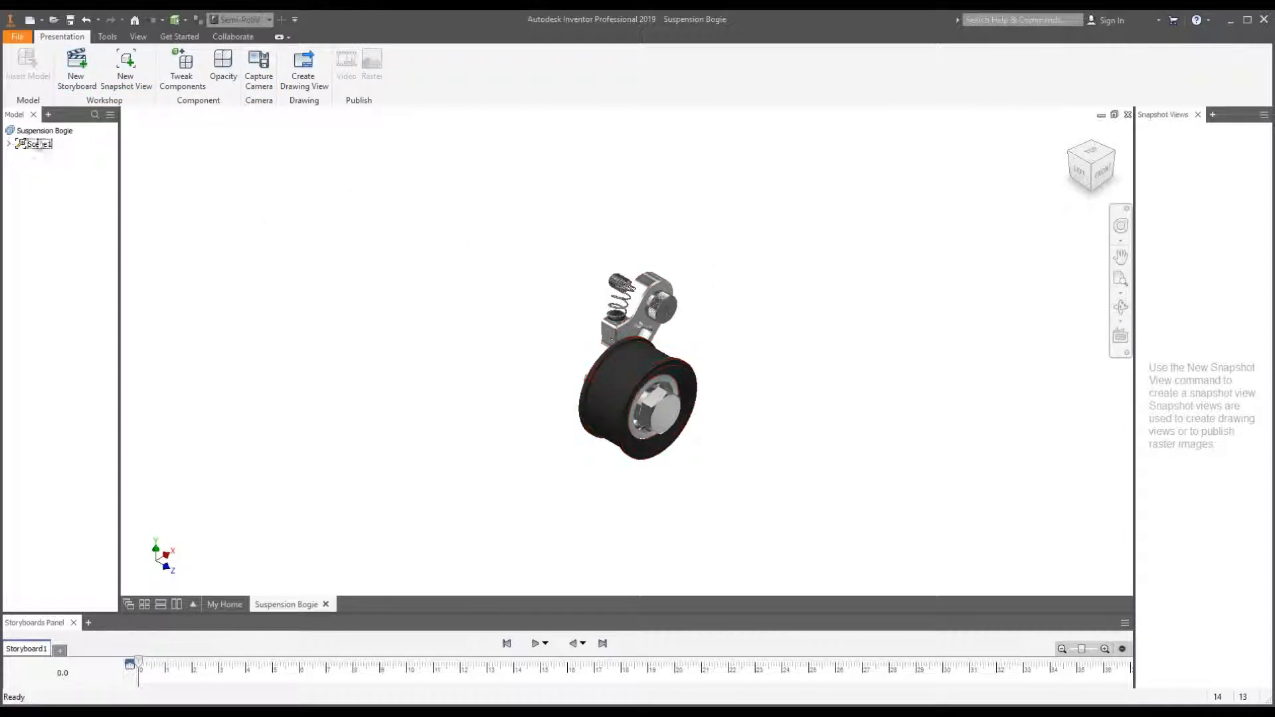
- Start a component move tweak and select the shoulder screw through the upper end of the suspension arm
click(181, 69)
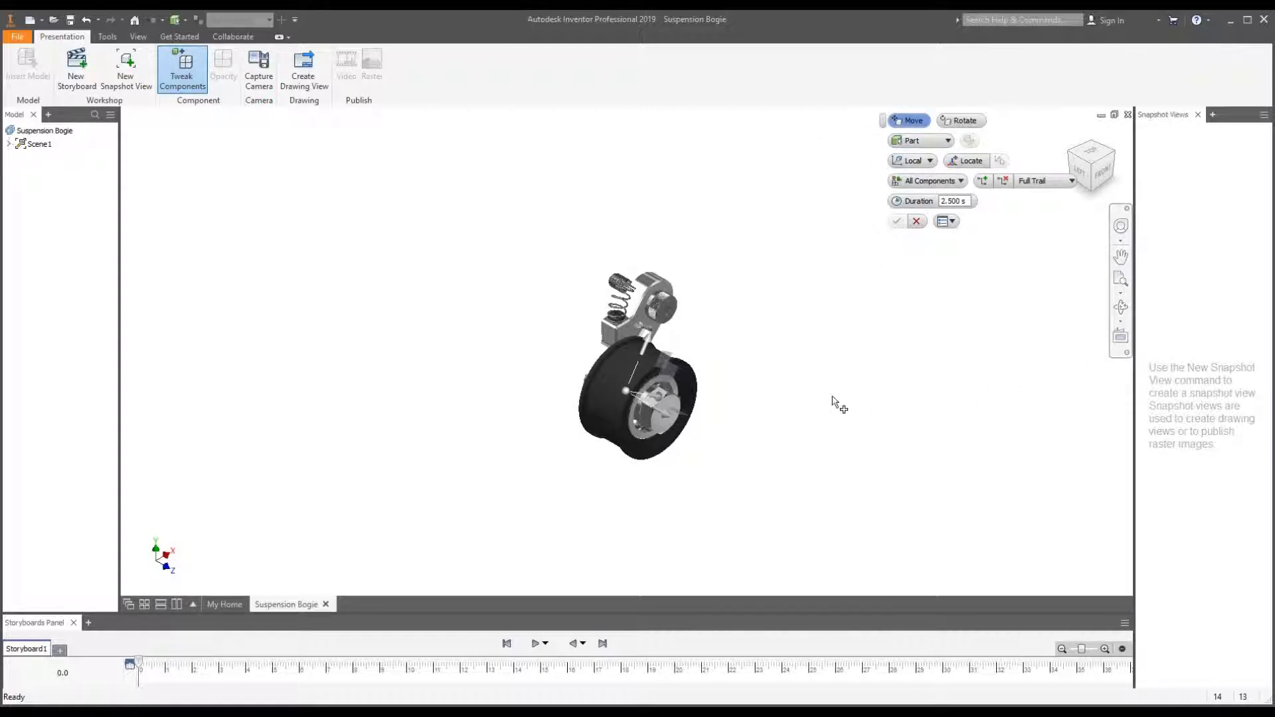
scroll(838, 404, down, 3)
scroll(887, 425, up, 3)
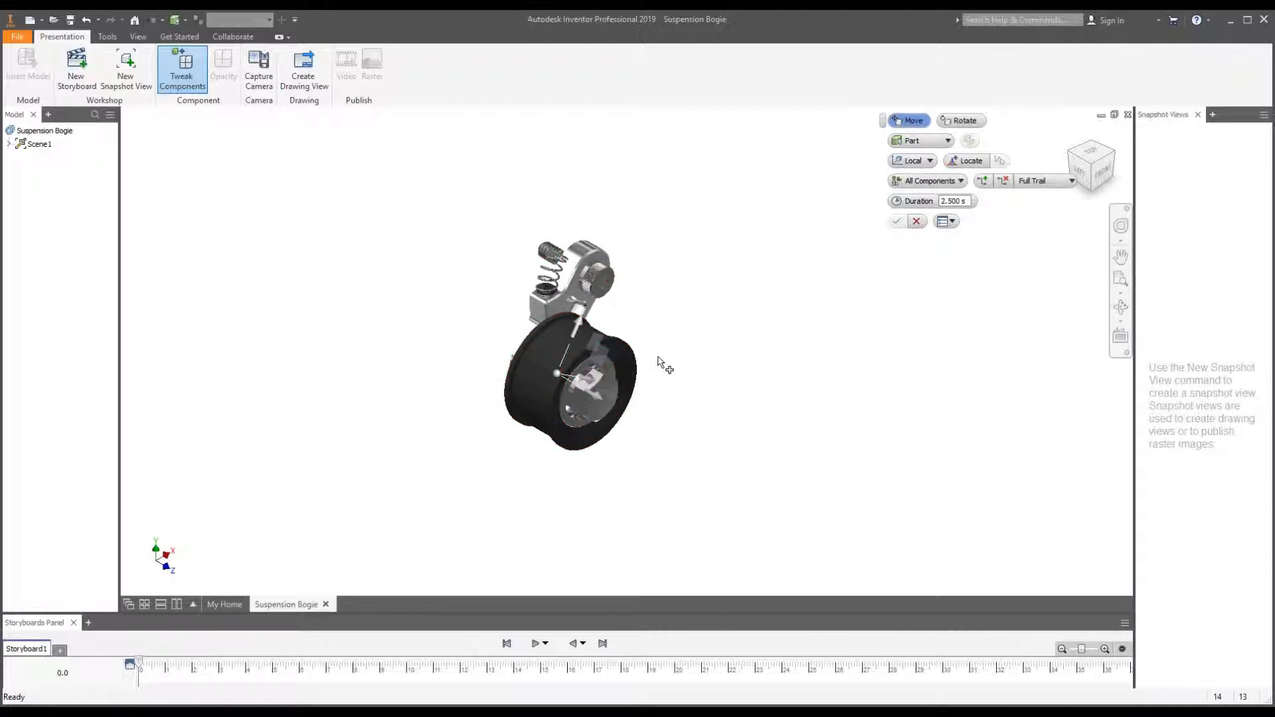
scroll(648, 444, down, 2)
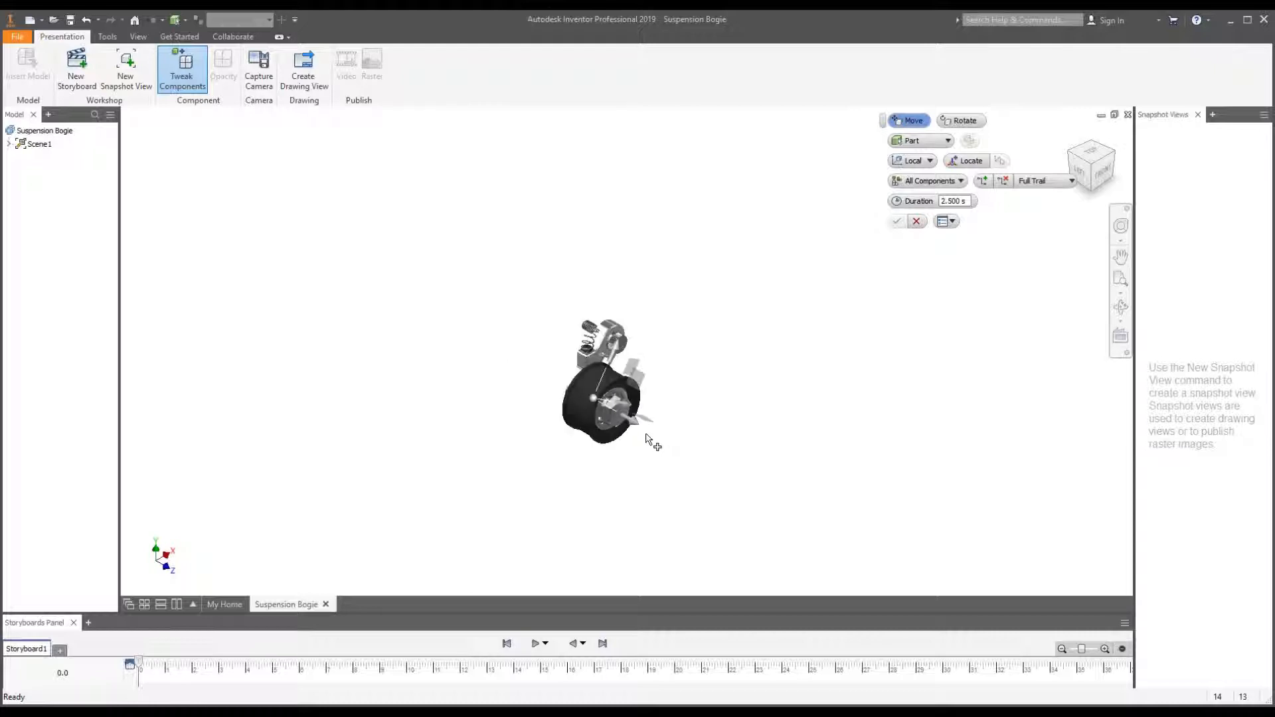
scroll(639, 441, up, 3)
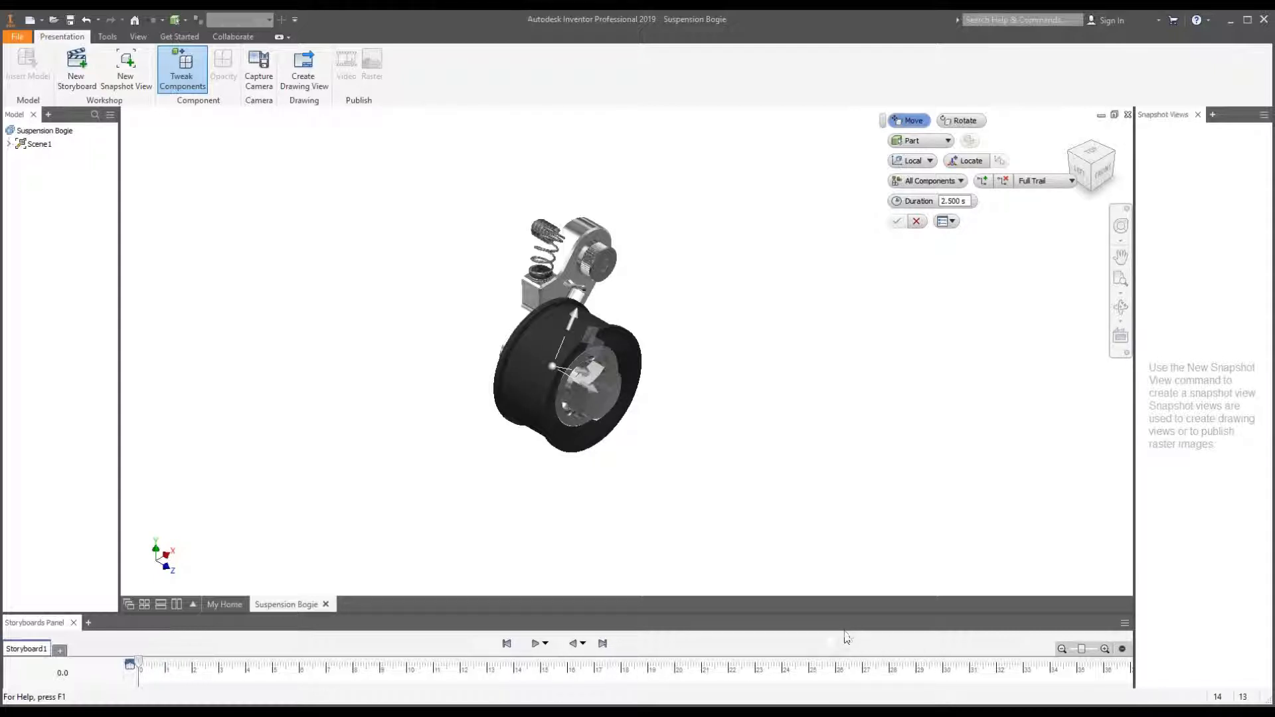
click(596, 273)
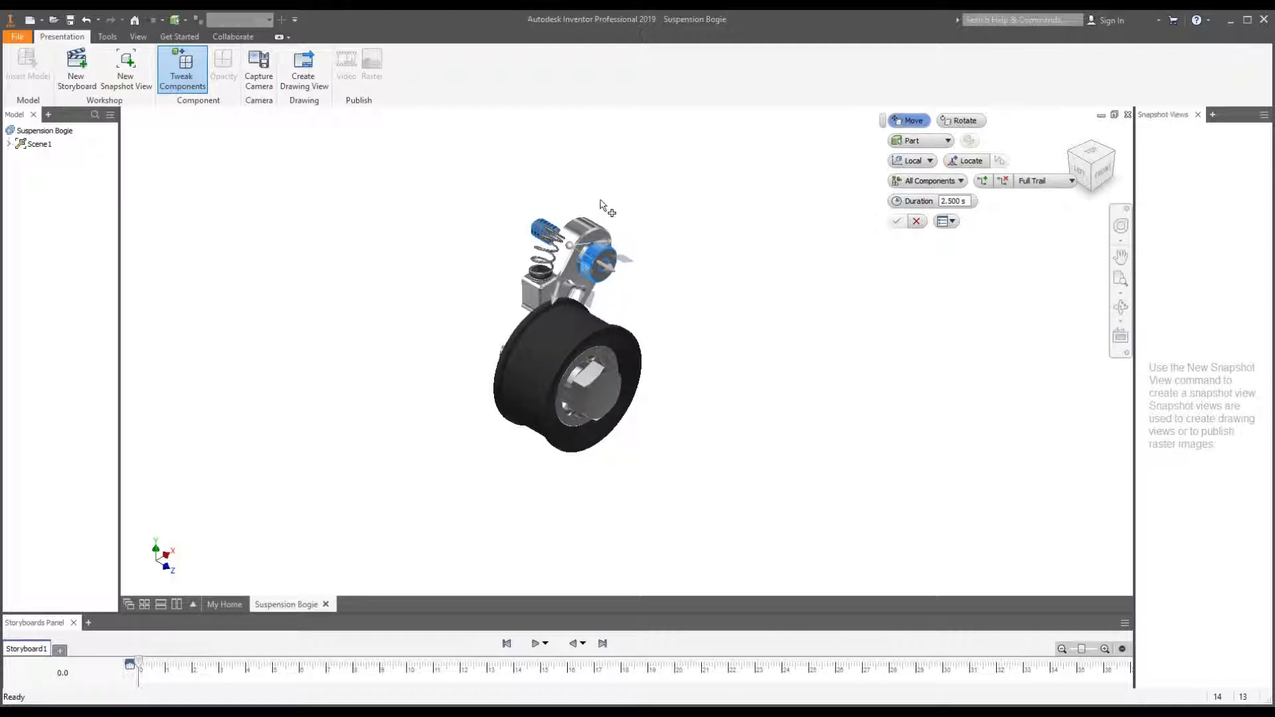
scroll(611, 271, up, 5)
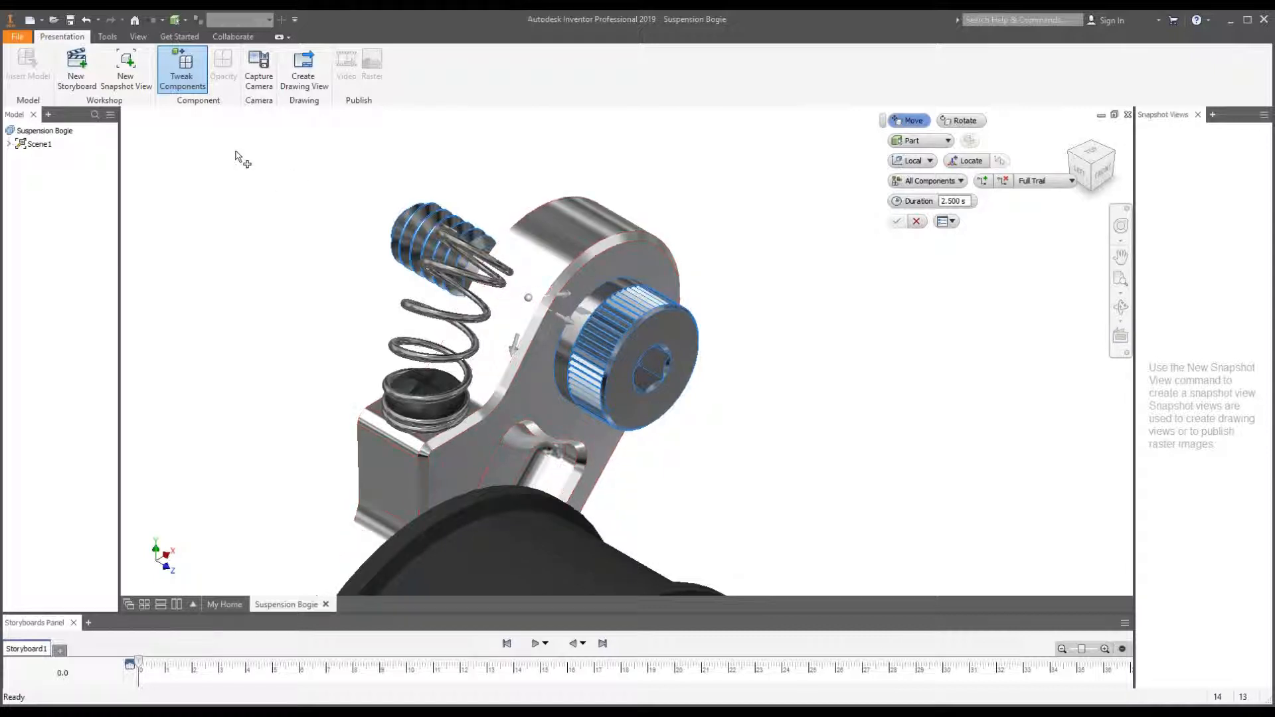
- Display the model shaded with visible edges and turn on all shadows
click(138, 37)
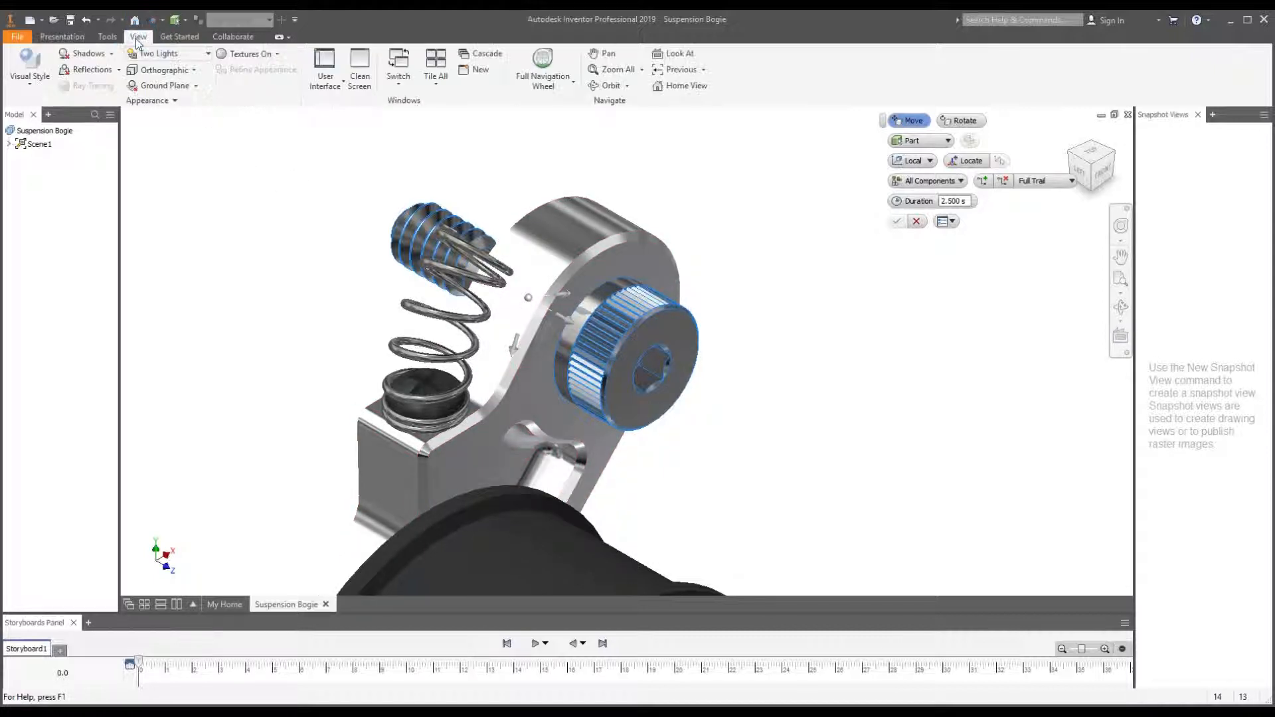
click(30, 67)
click(141, 167)
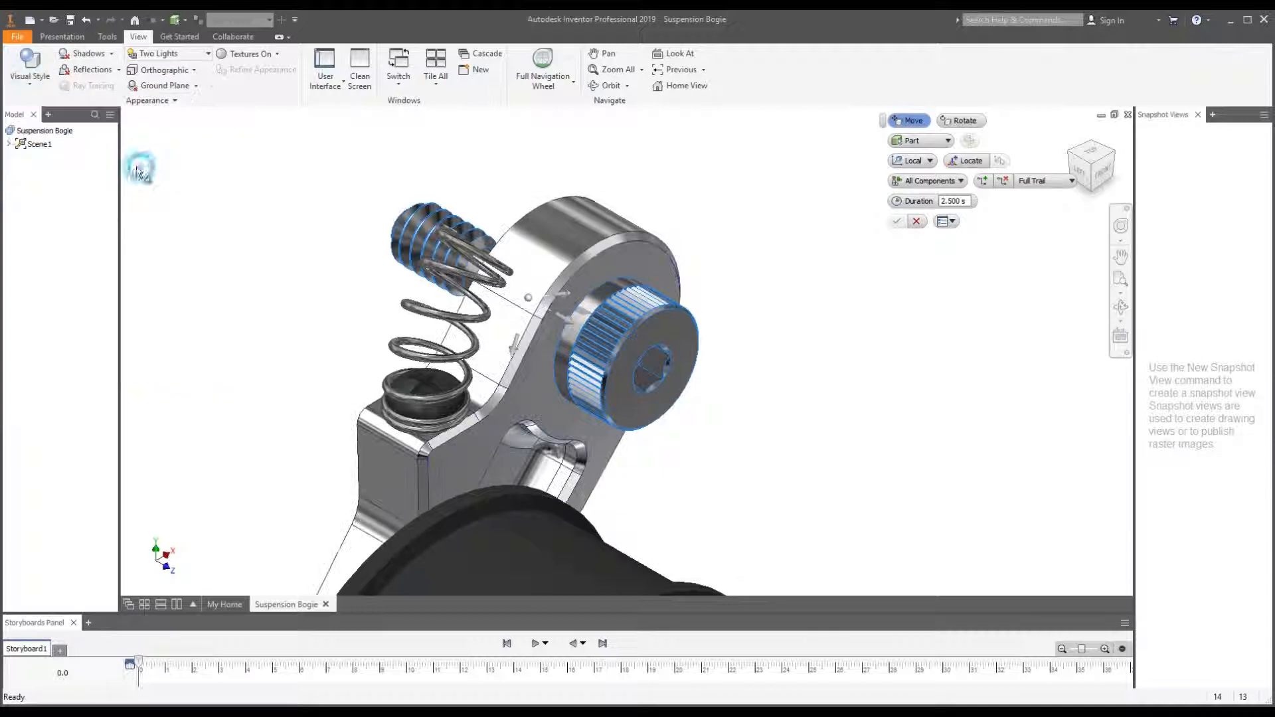
click(112, 53)
click(106, 72)
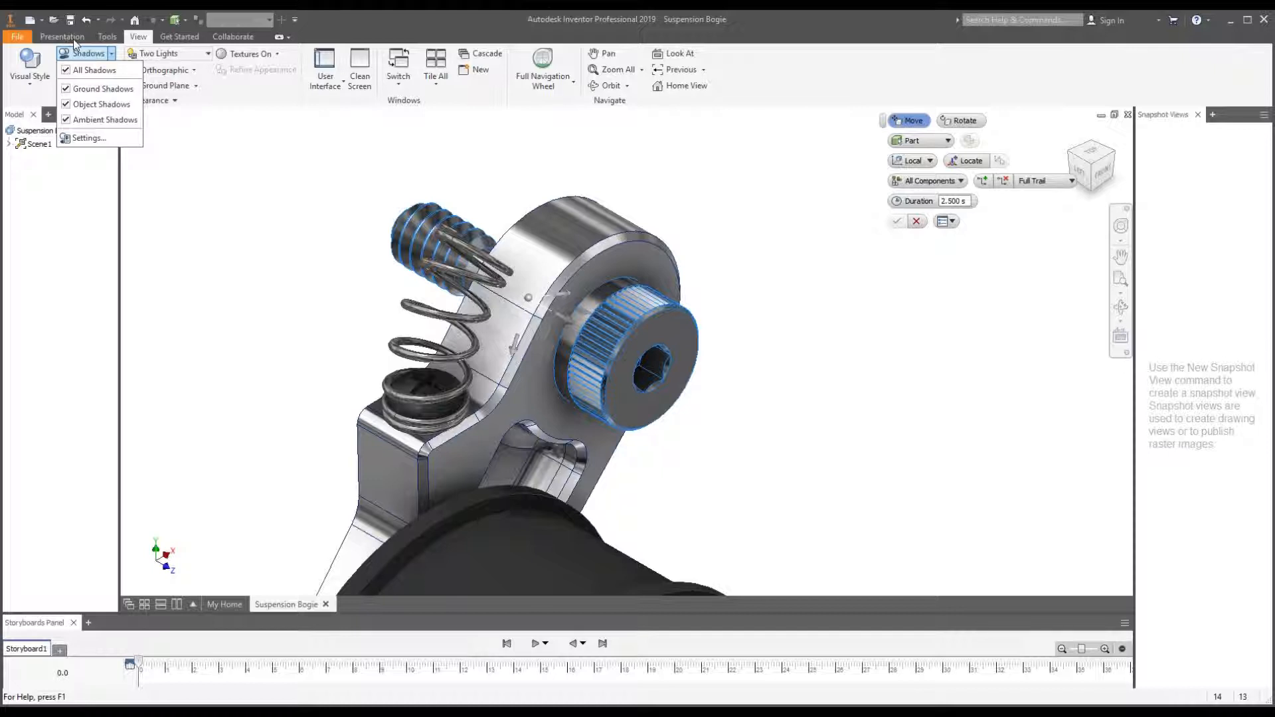
click(62, 37)
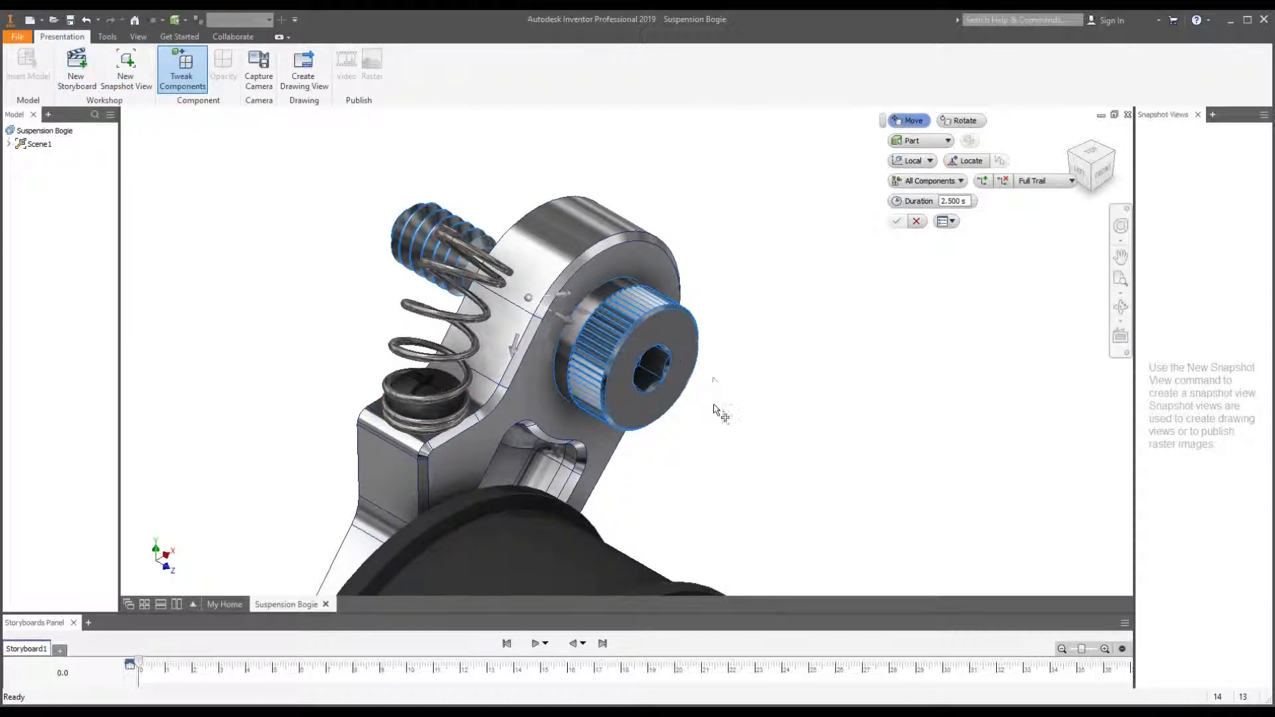
- Try moving the shoulder screw about 55 mm along the X axis, and reset that distance to 0
scroll(715, 408, down, 3)
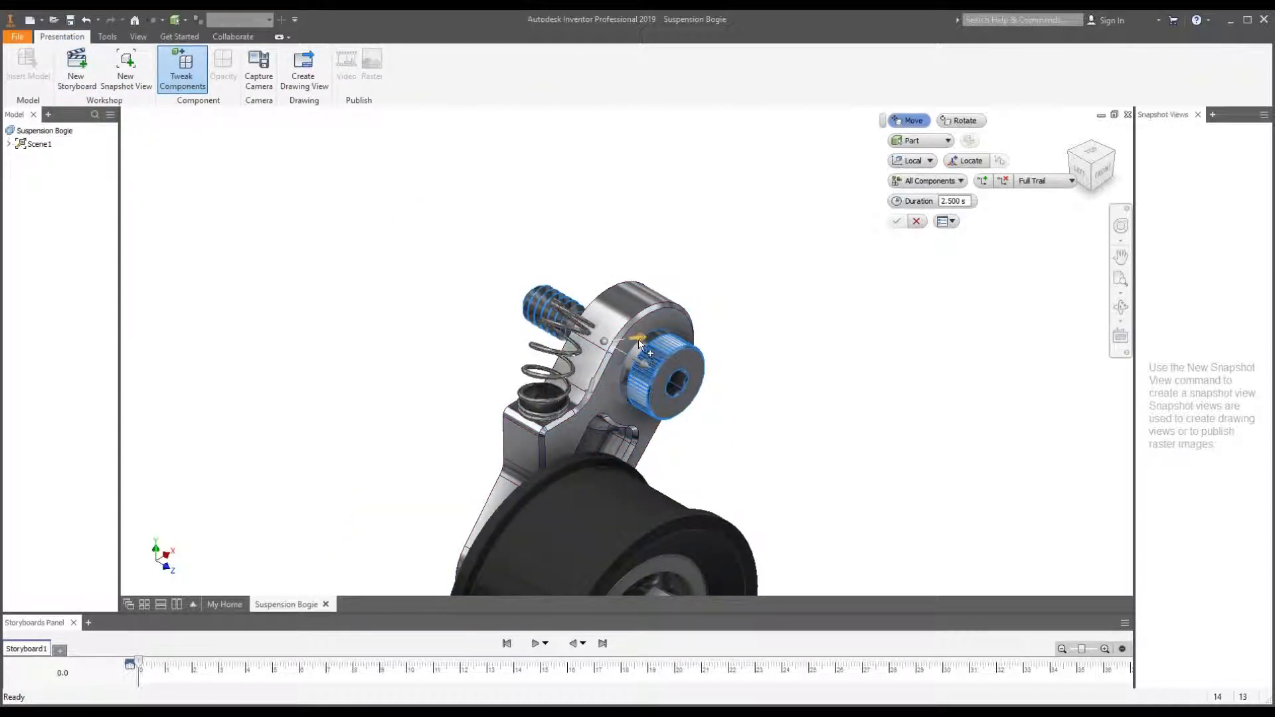
drag(640, 338, 817, 438)
scroll(774, 369, down, 3)
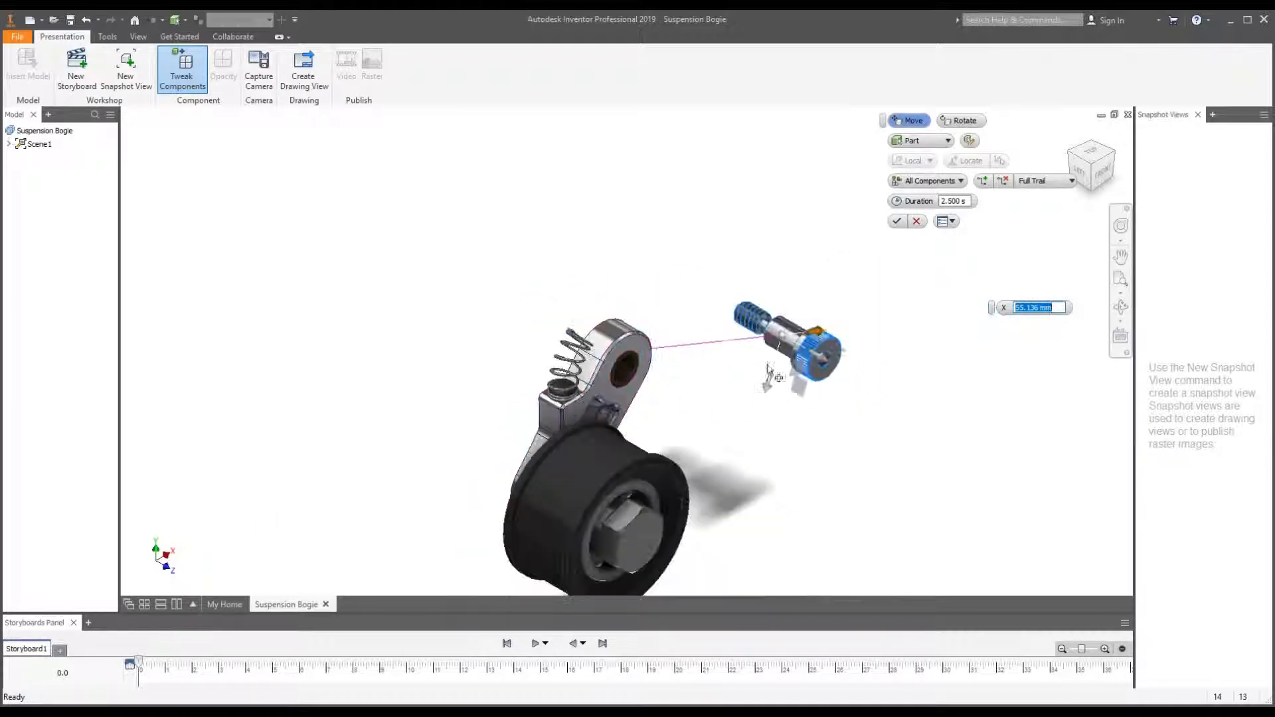
scroll(801, 350, up, 3)
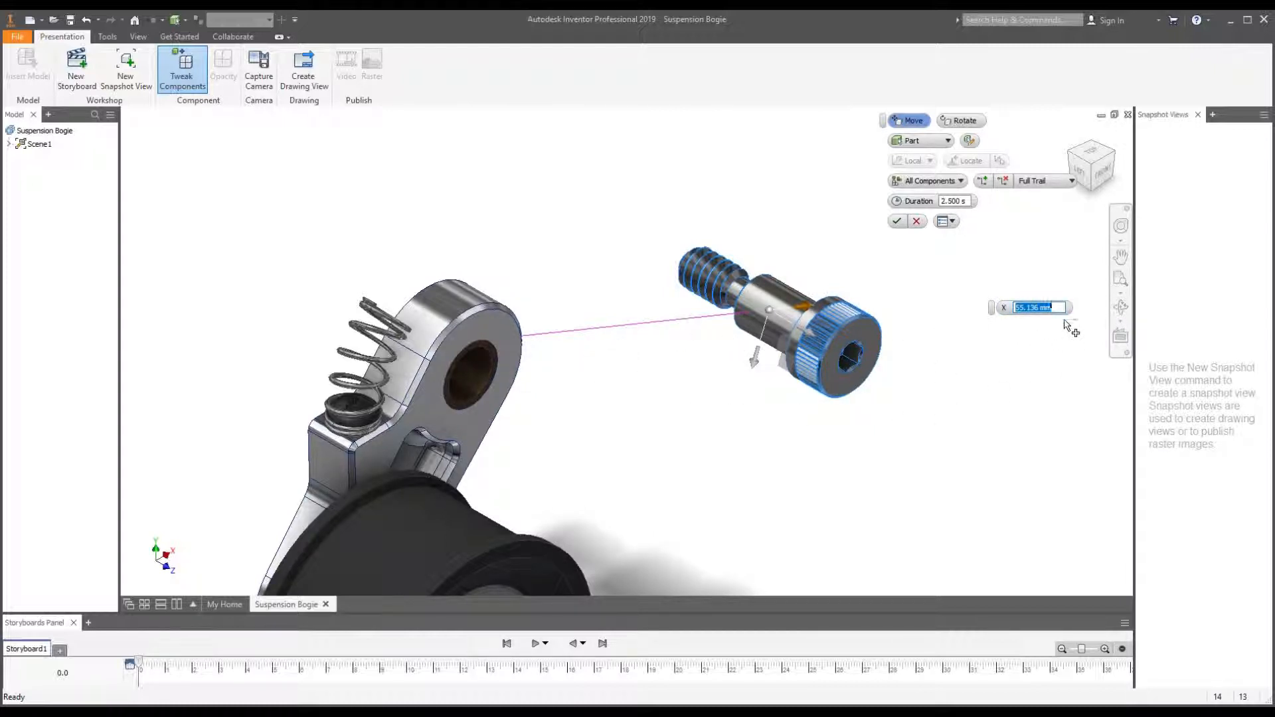
text(0)
key(Return)
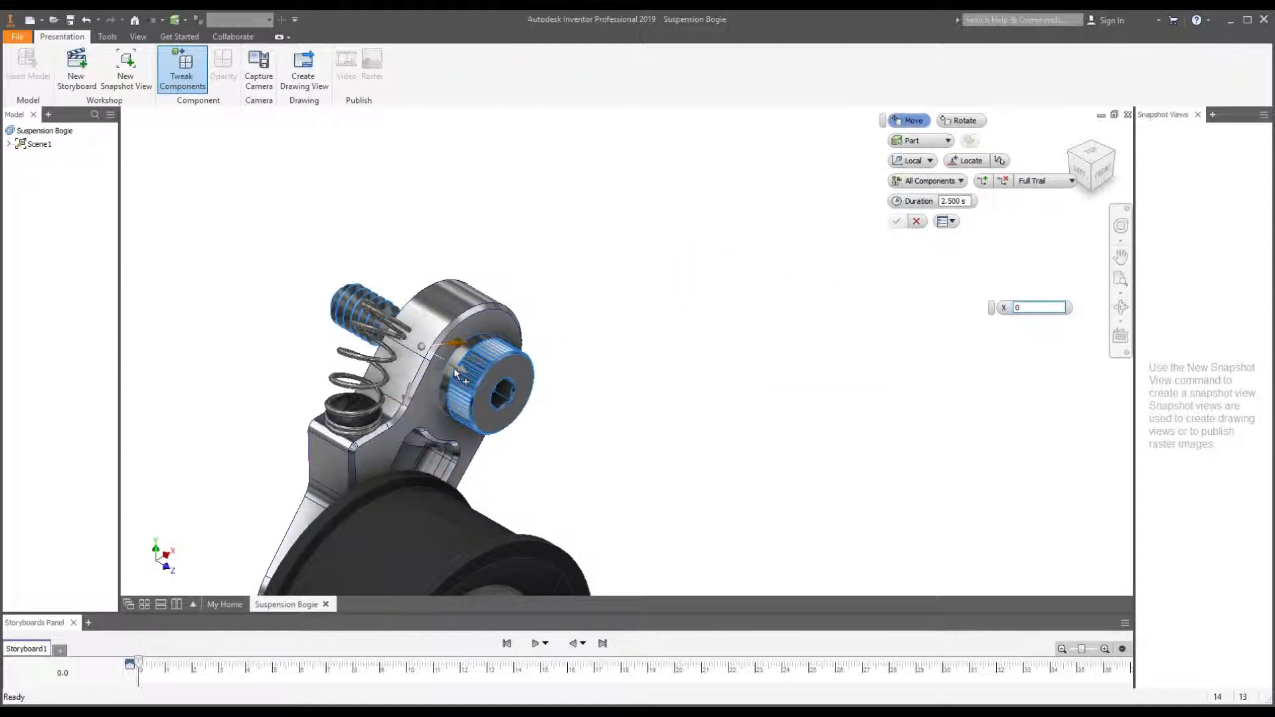
- Pull the shoulder screw straight out of the arm along the Y axis and set its distance to 50 mm
drag(455, 369, 609, 459)
scroll(425, 437, down, 3)
scroll(425, 437, down, 3)
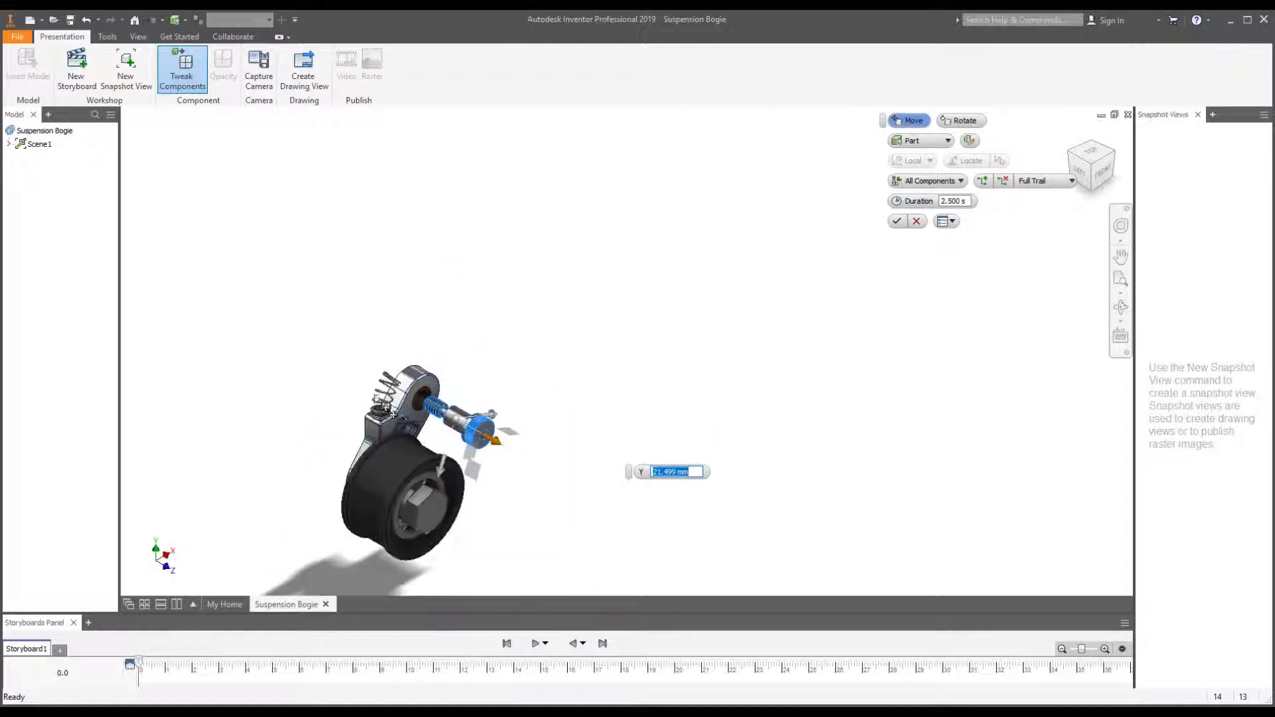
scroll(558, 374, up, 5)
drag(558, 374, 668, 416)
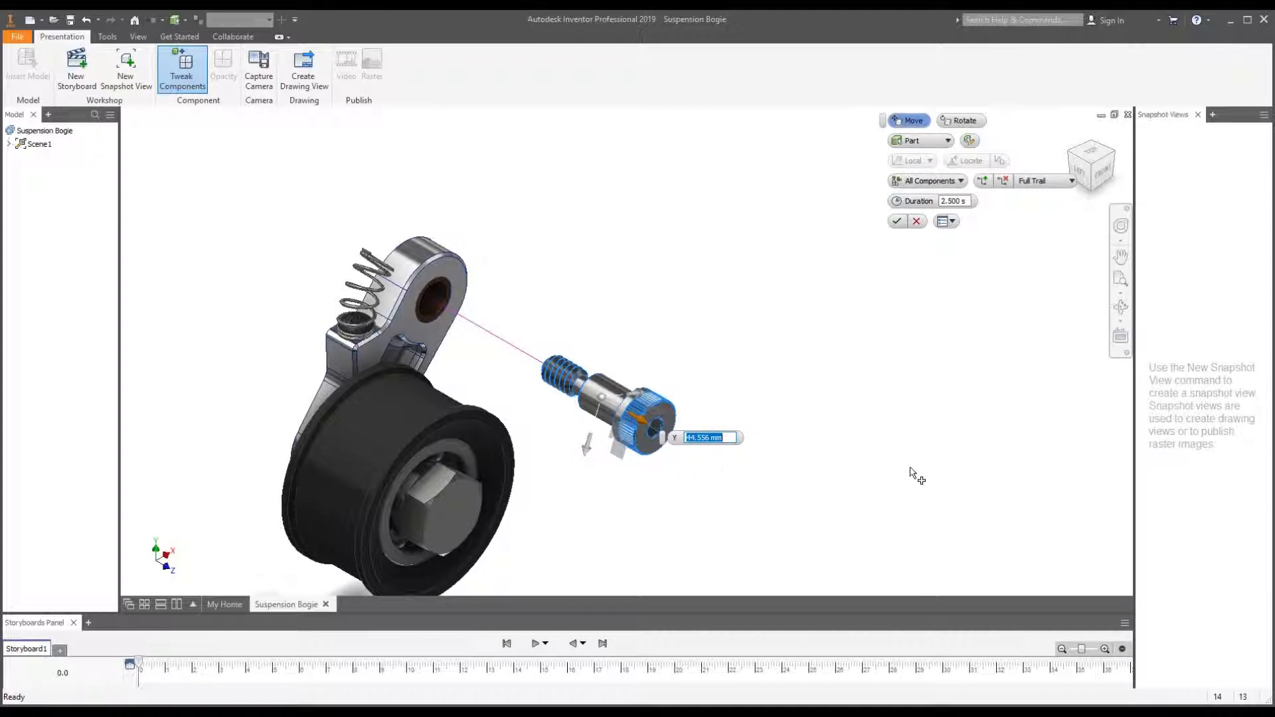
text(50)
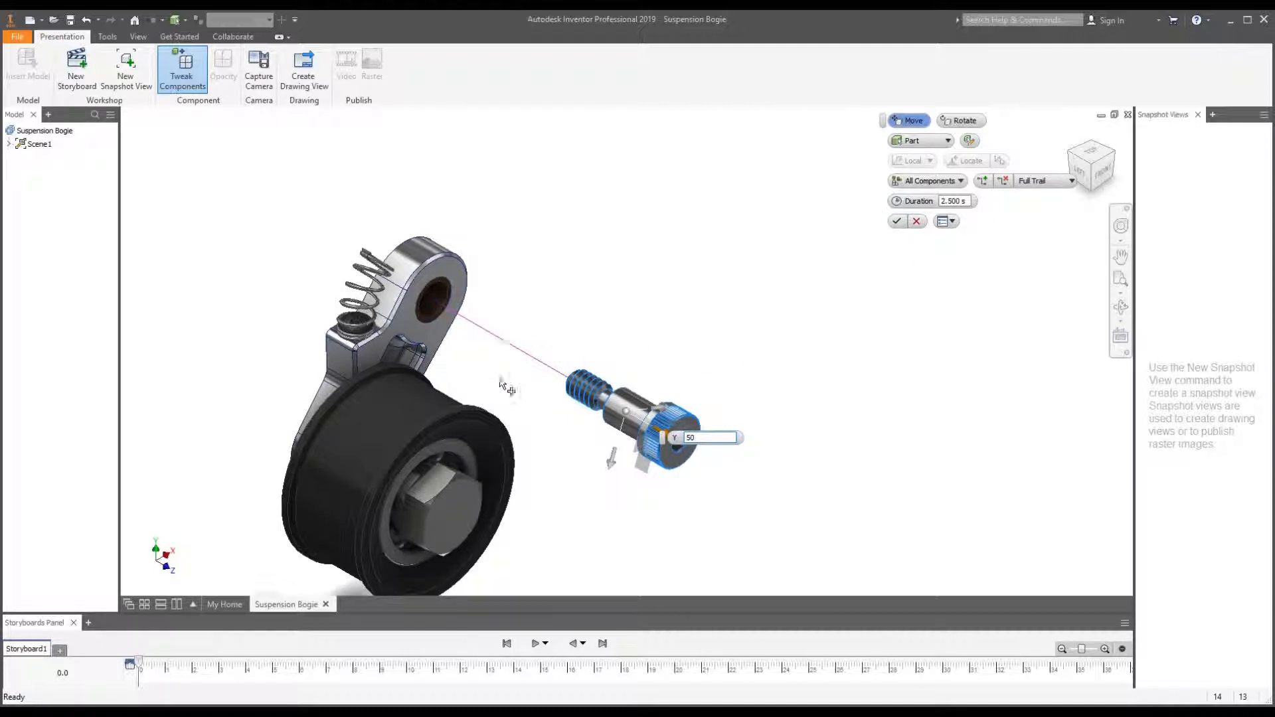
- Pull the hex bolt out of the wheel hub along its axis and set the X distance to -125 mm
scroll(586, 415, down, 3)
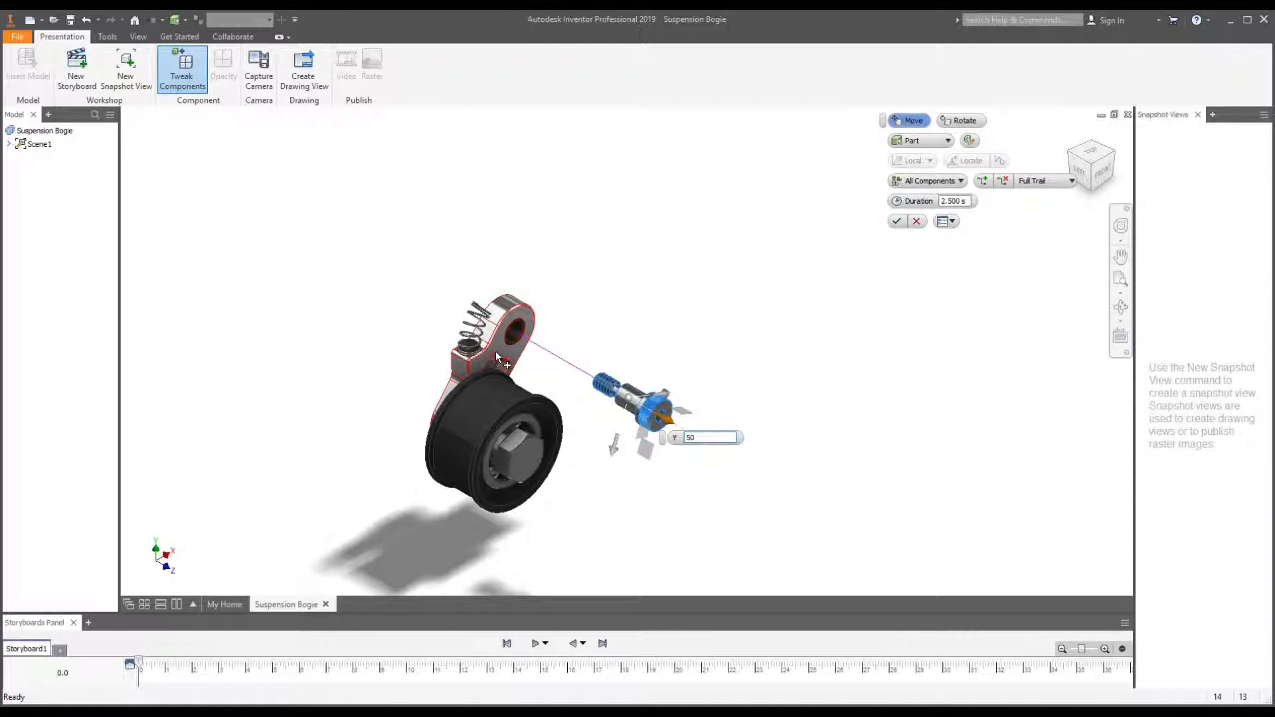
scroll(534, 448, up, 2)
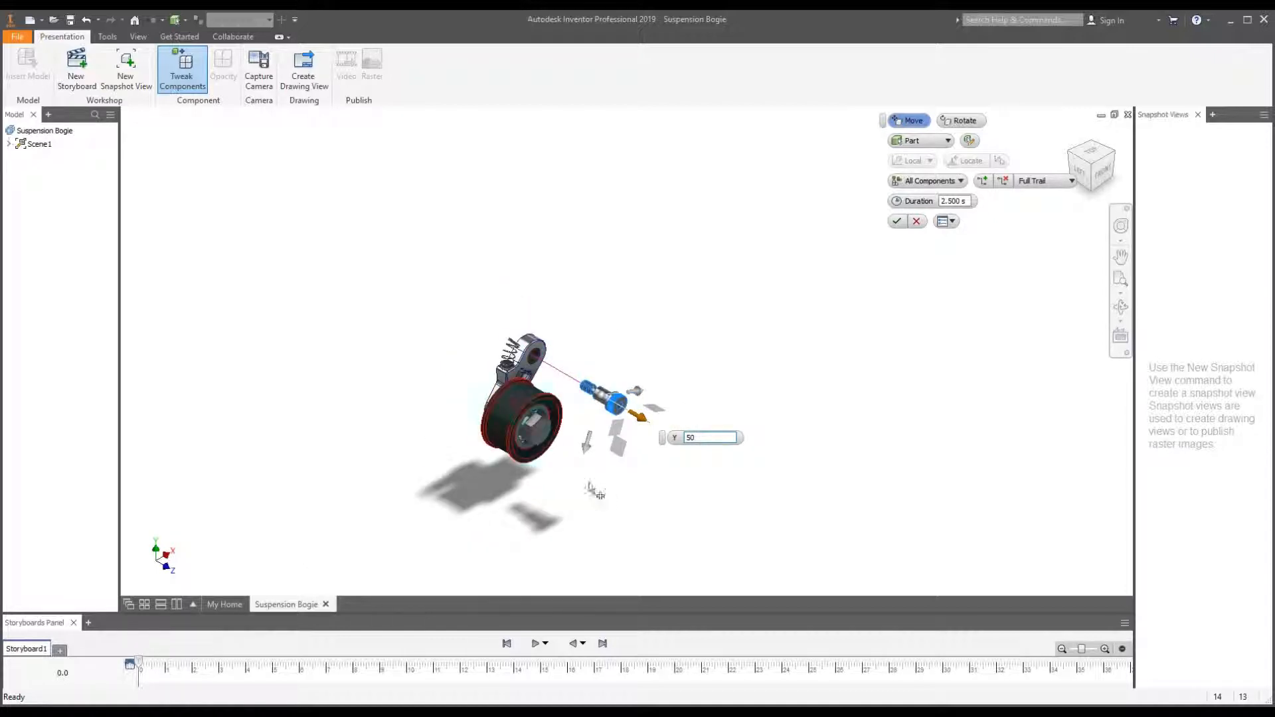
scroll(563, 457, down, 3)
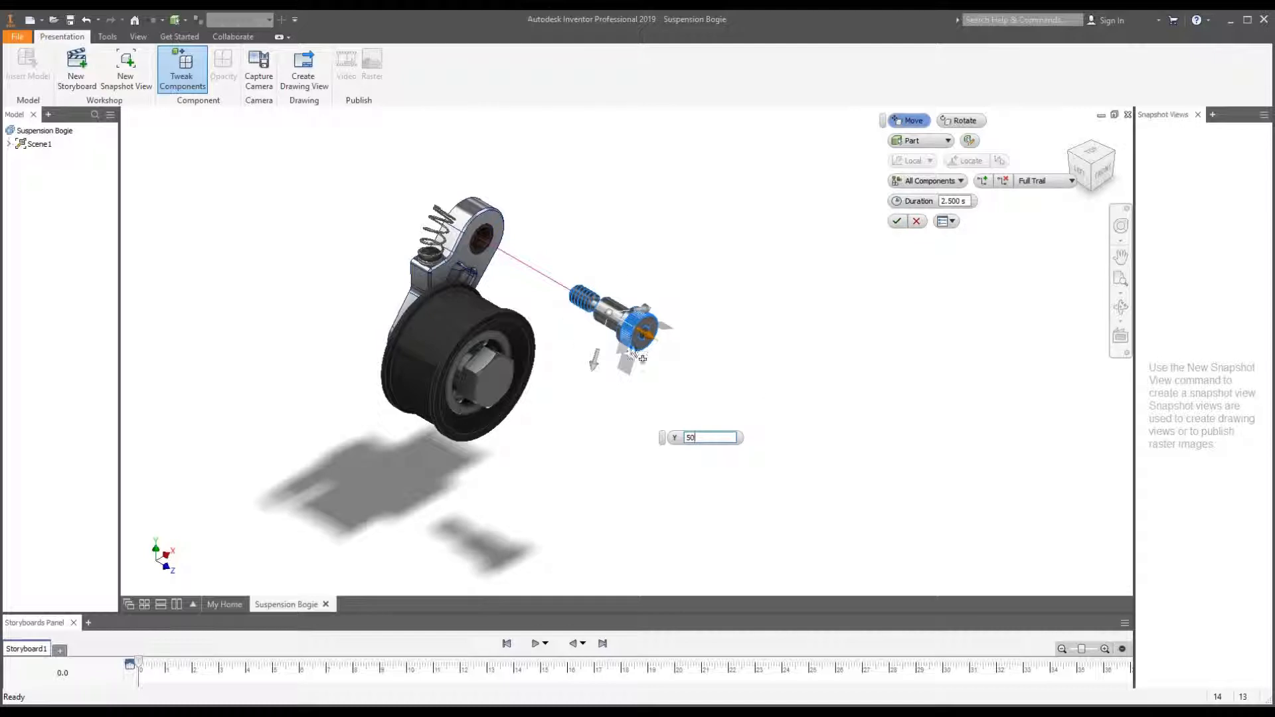
click(498, 378)
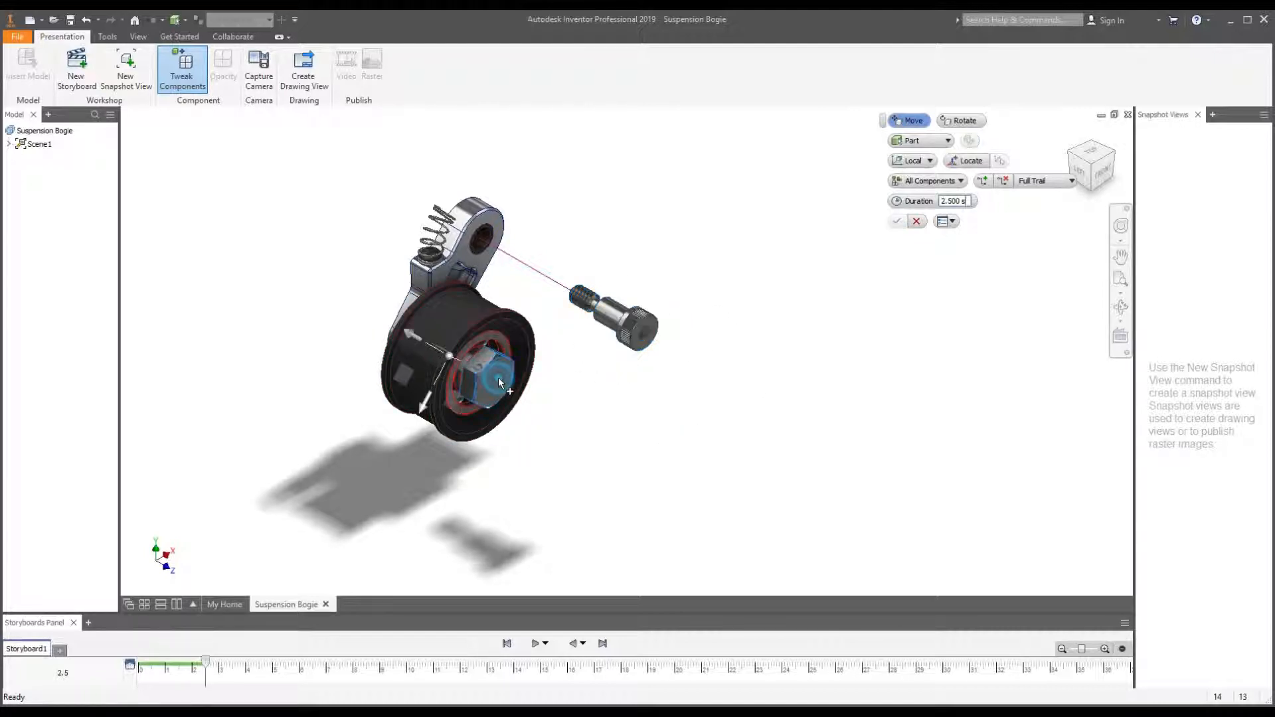
scroll(514, 406, down, 3)
click(436, 357)
drag(473, 387, 714, 525)
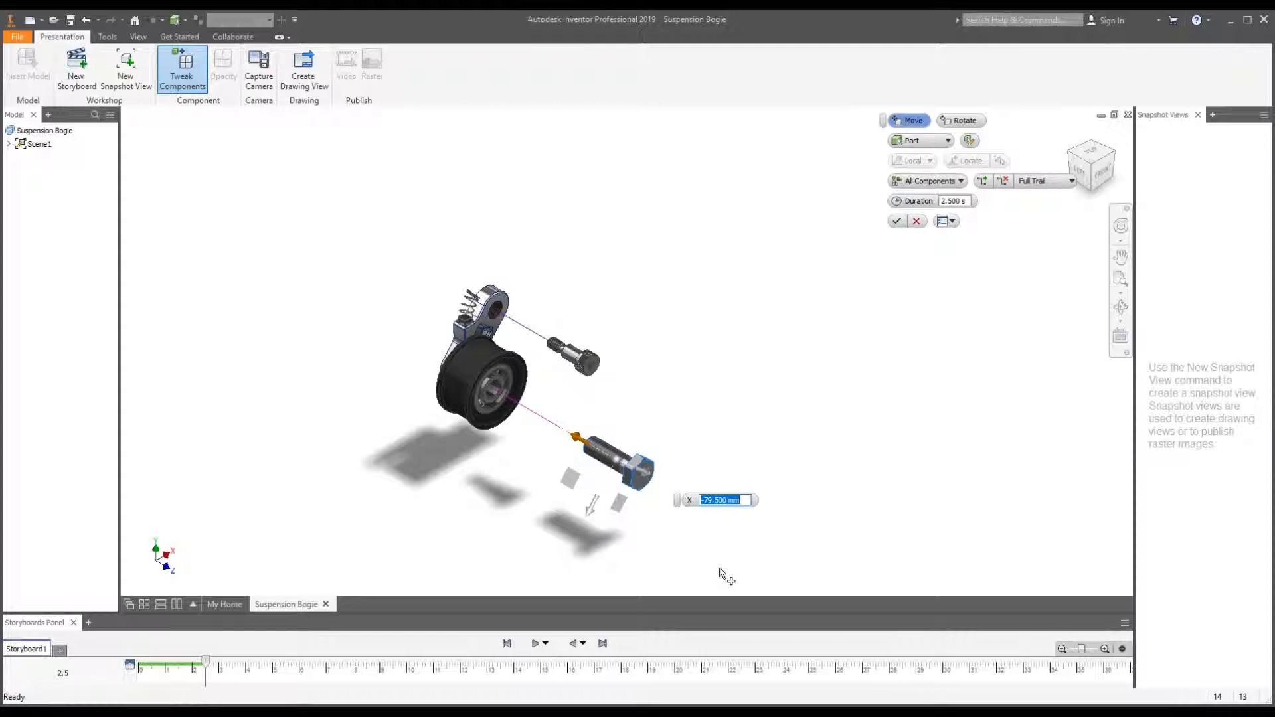
text(125)
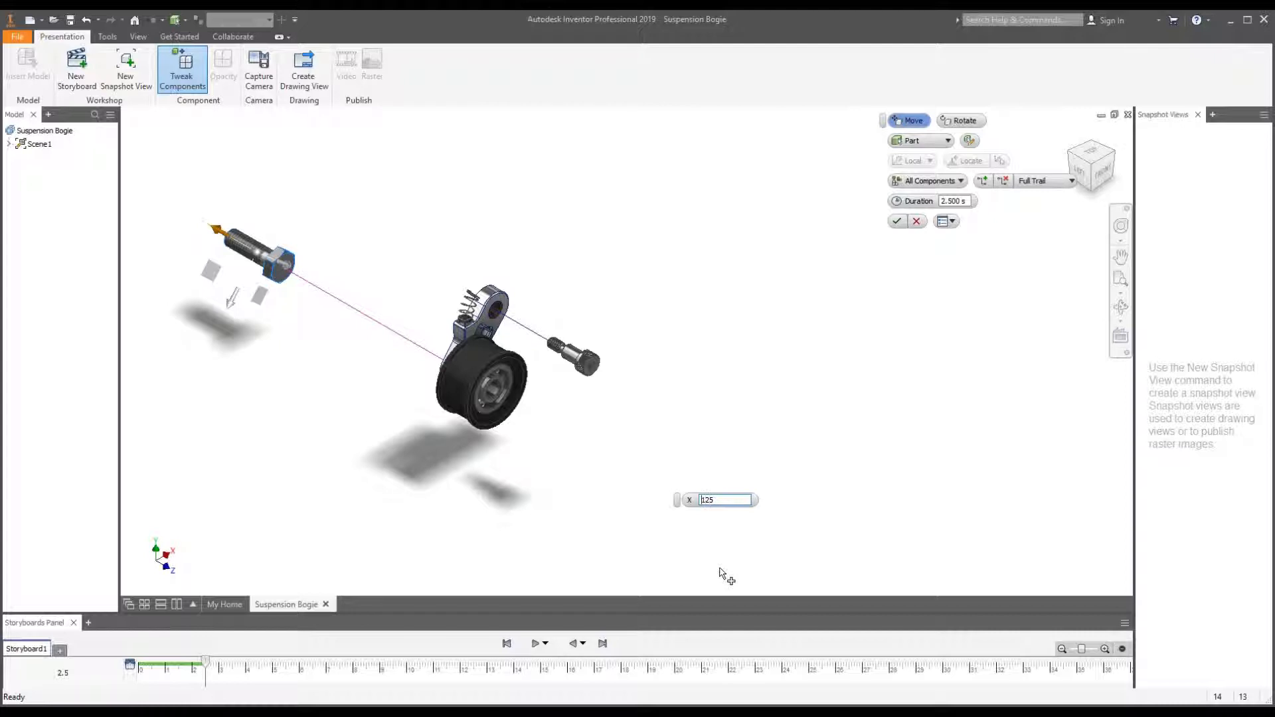
text(-)
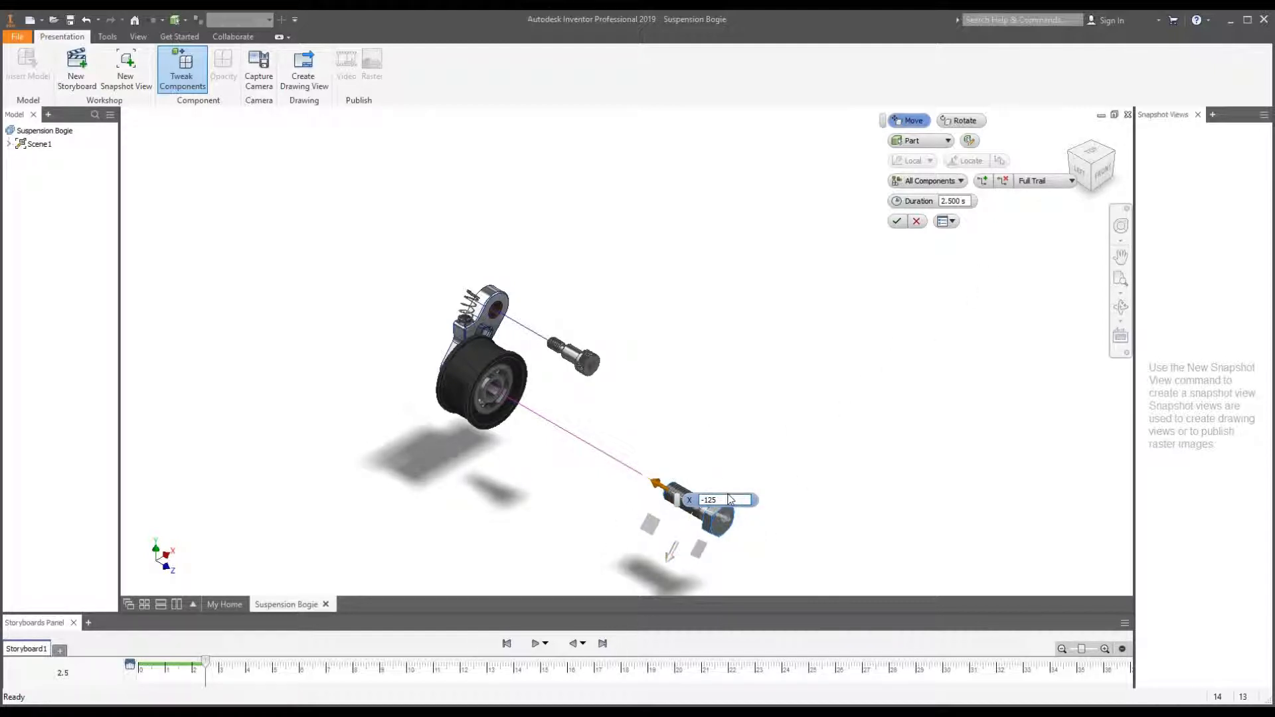
- Select the front bearing in the wheel and pull it about 88.5 mm along negative Z towards the hex bolt
scroll(560, 517, up, 3)
scroll(649, 560, down, 3)
scroll(435, 392, up, 2)
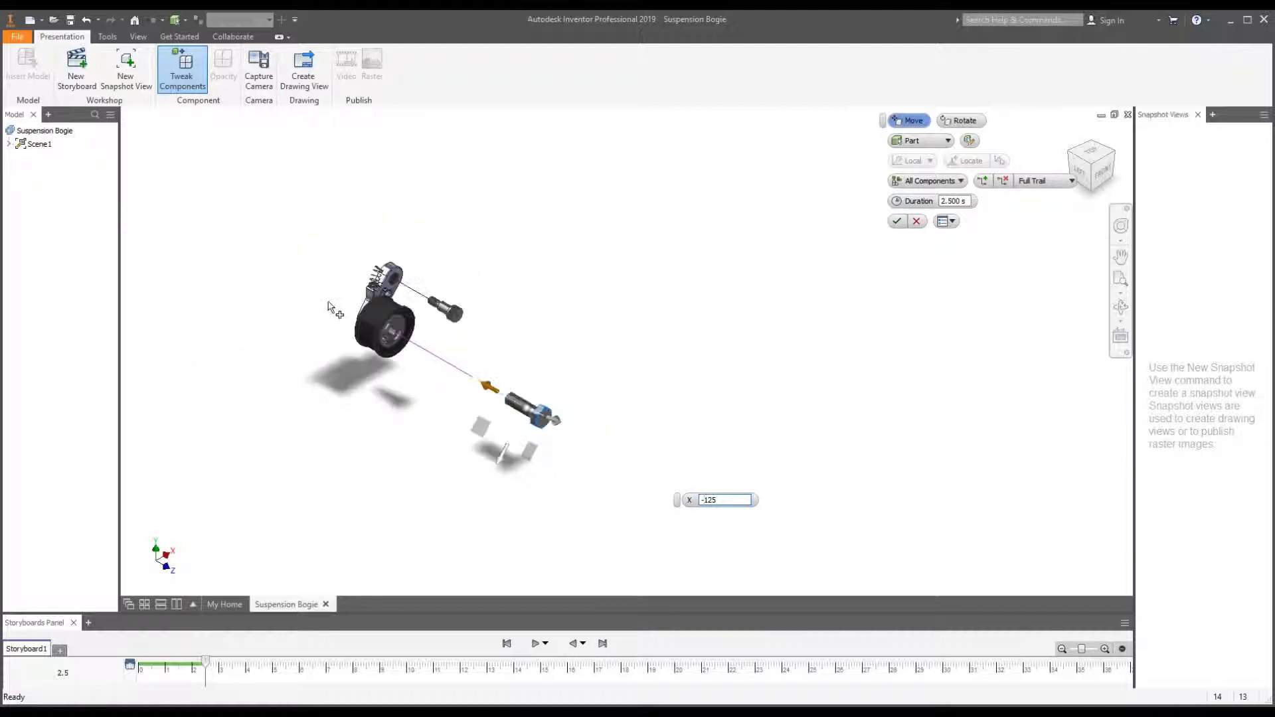
scroll(365, 321, down, 2)
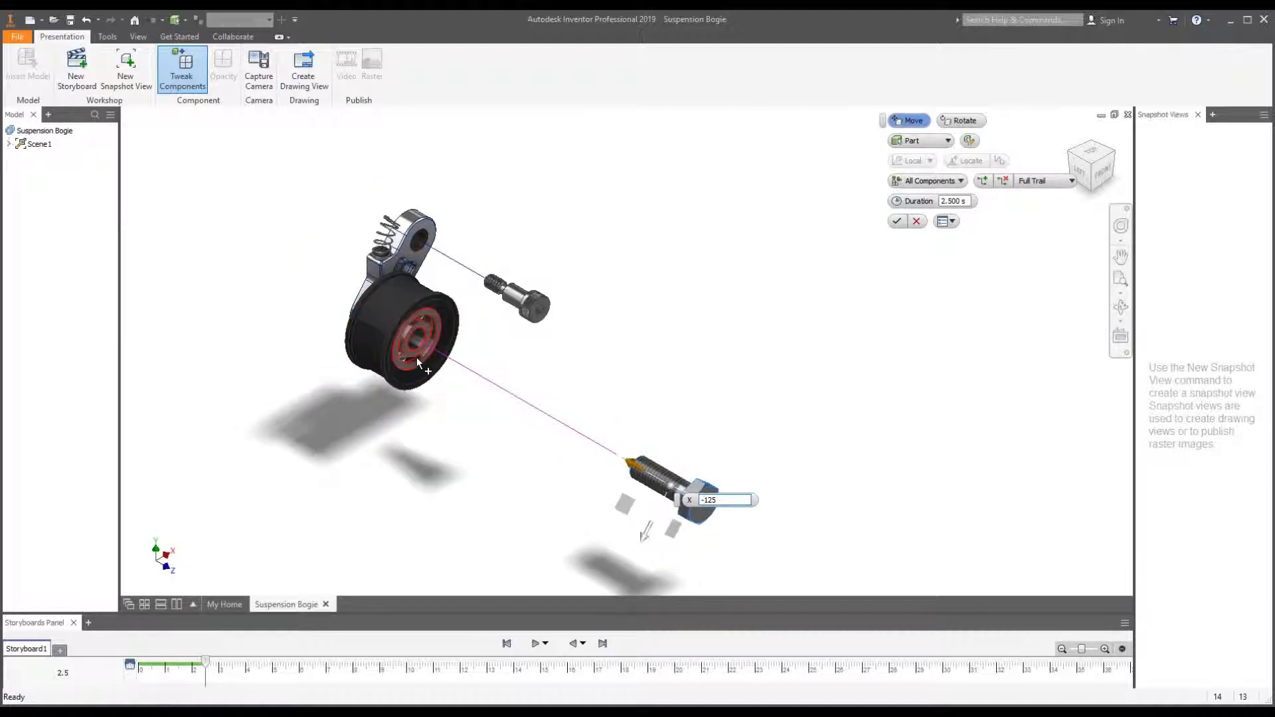
scroll(256, 303, up, 2)
scroll(368, 337, down, 4)
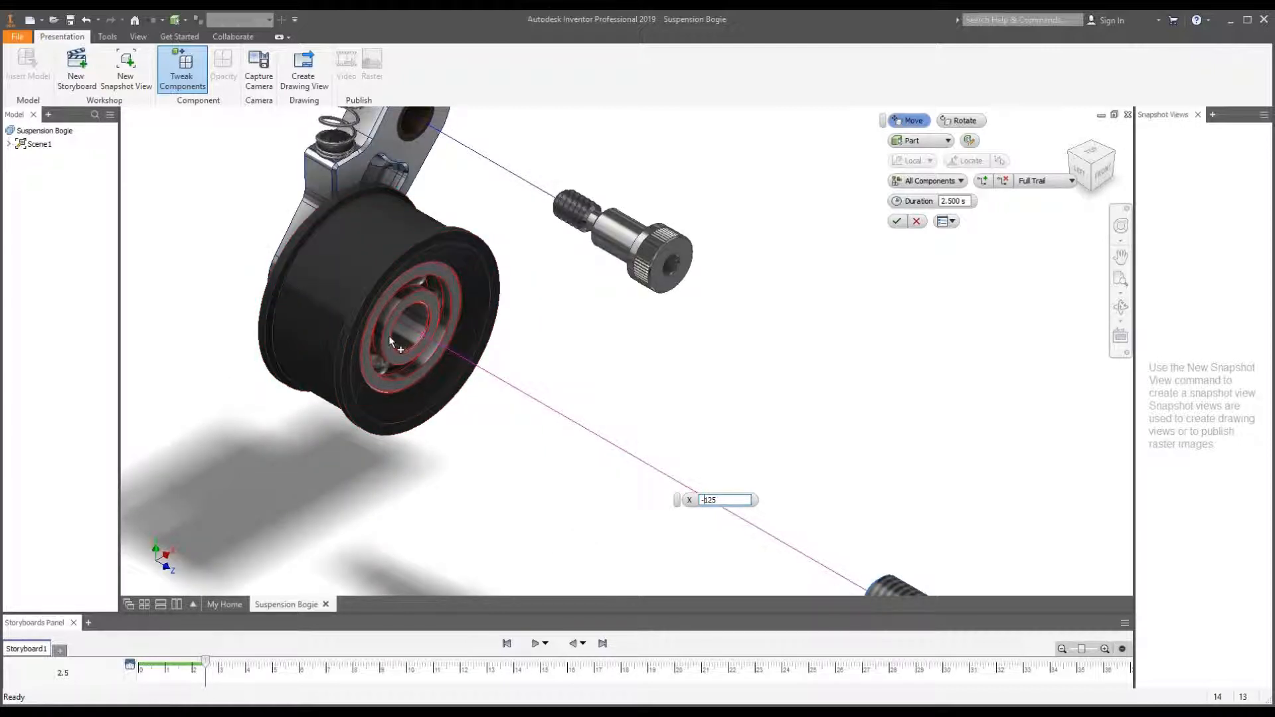
scroll(390, 345, up, 4)
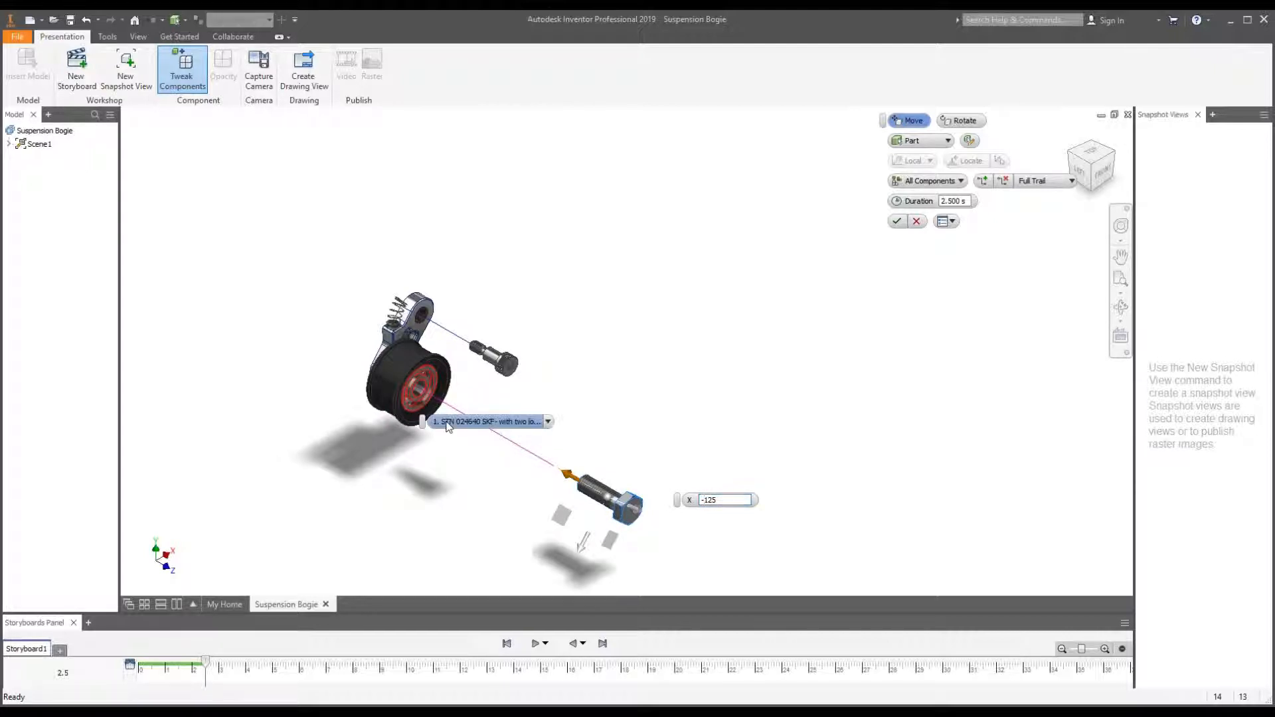
click(429, 396)
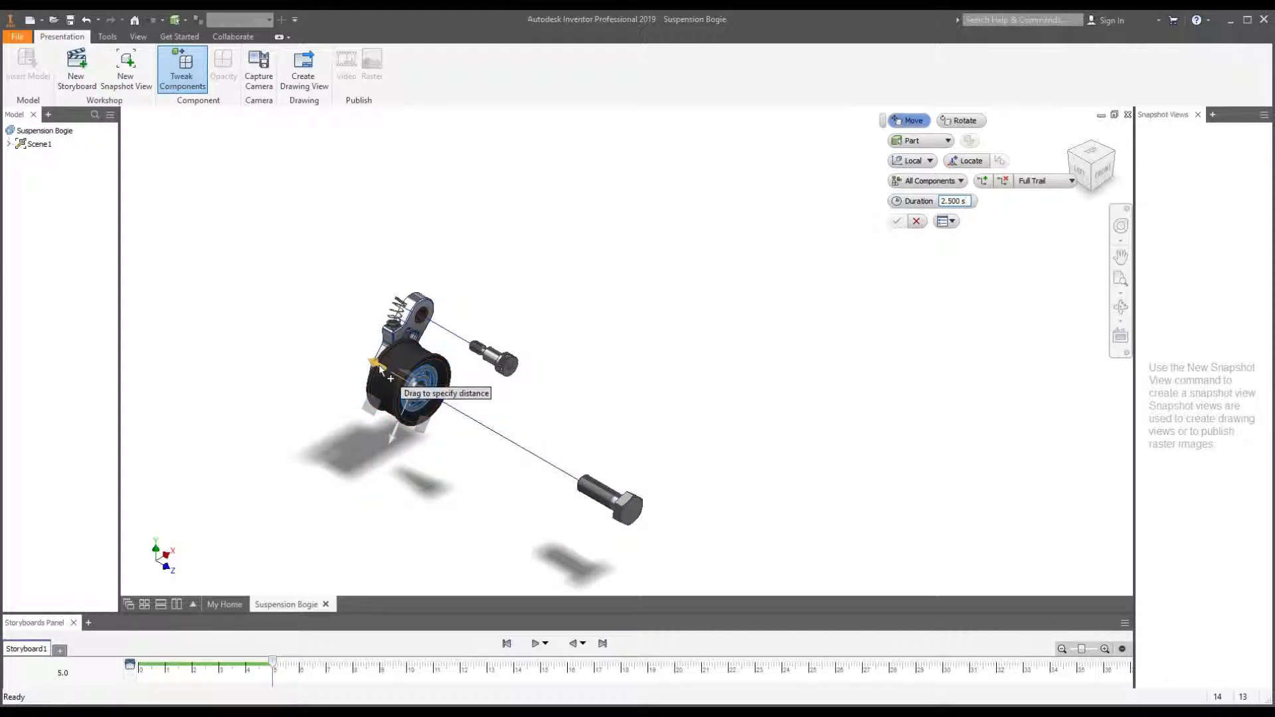
drag(379, 369, 531, 445)
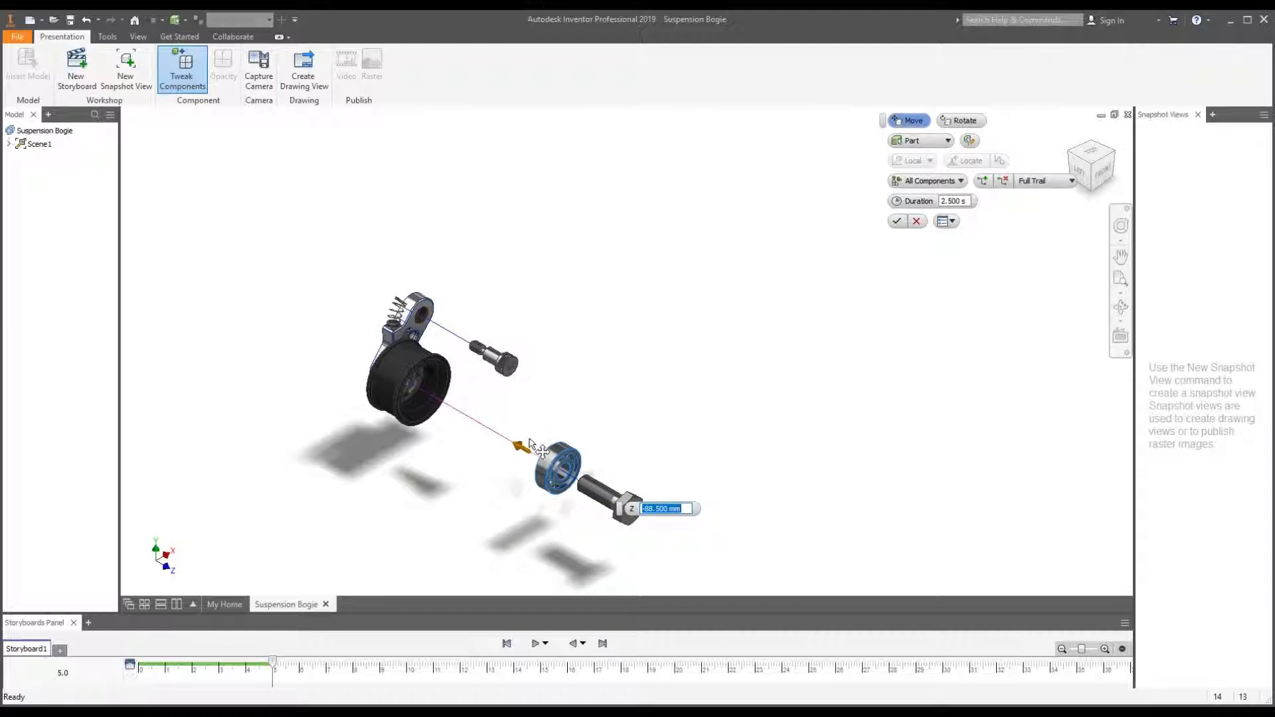
- Set the front bearing's Z distance to -85 mm
scroll(535, 447, up, 3)
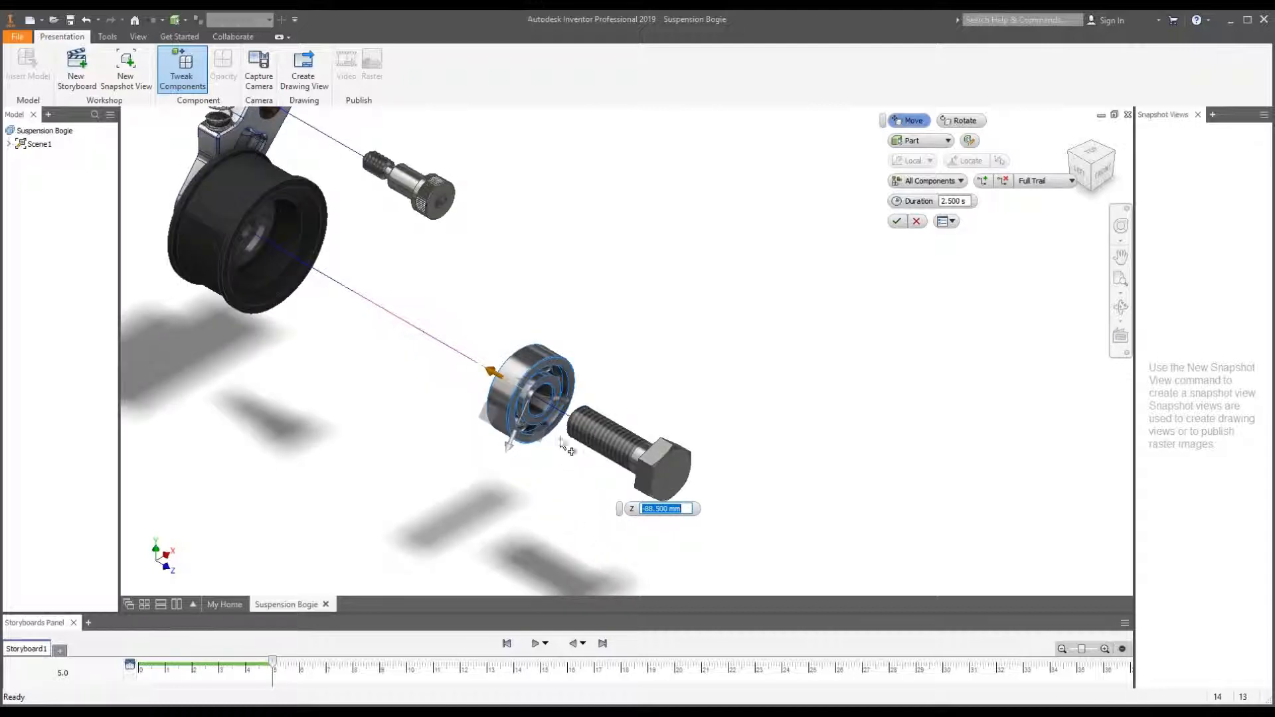
scroll(571, 455, up, 3)
scroll(571, 416, down, 5)
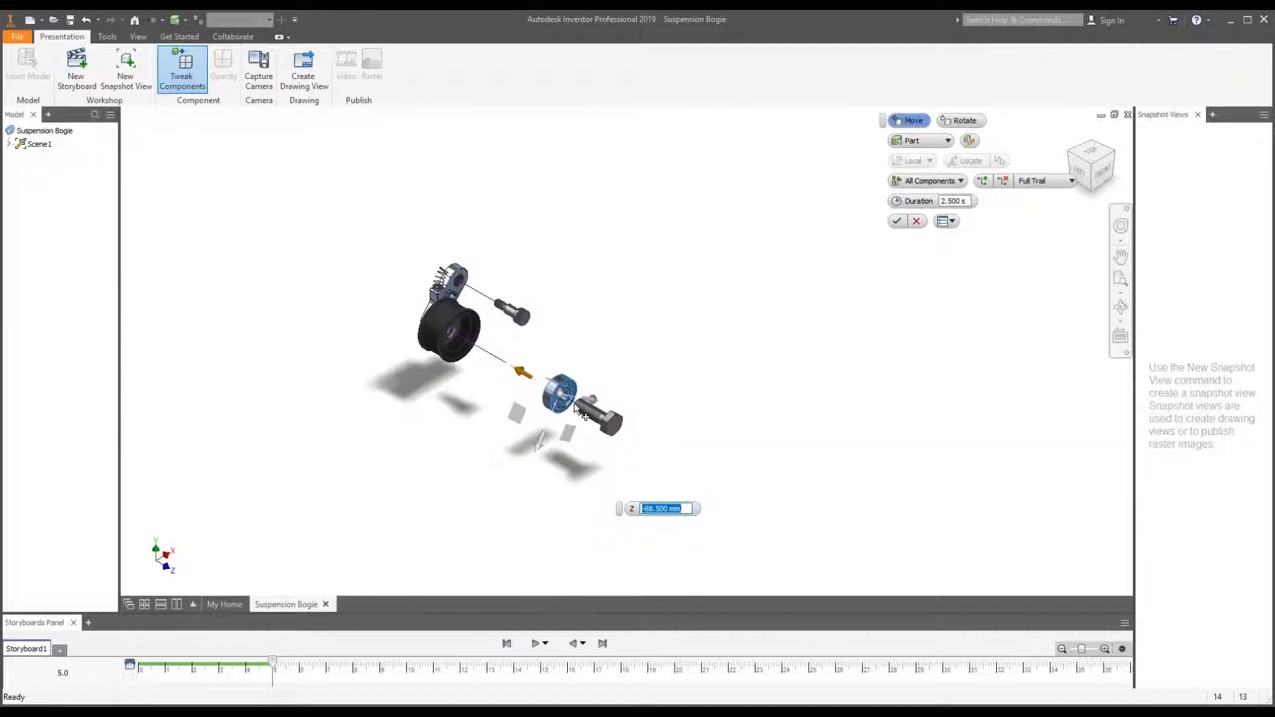
scroll(576, 407, up, 4)
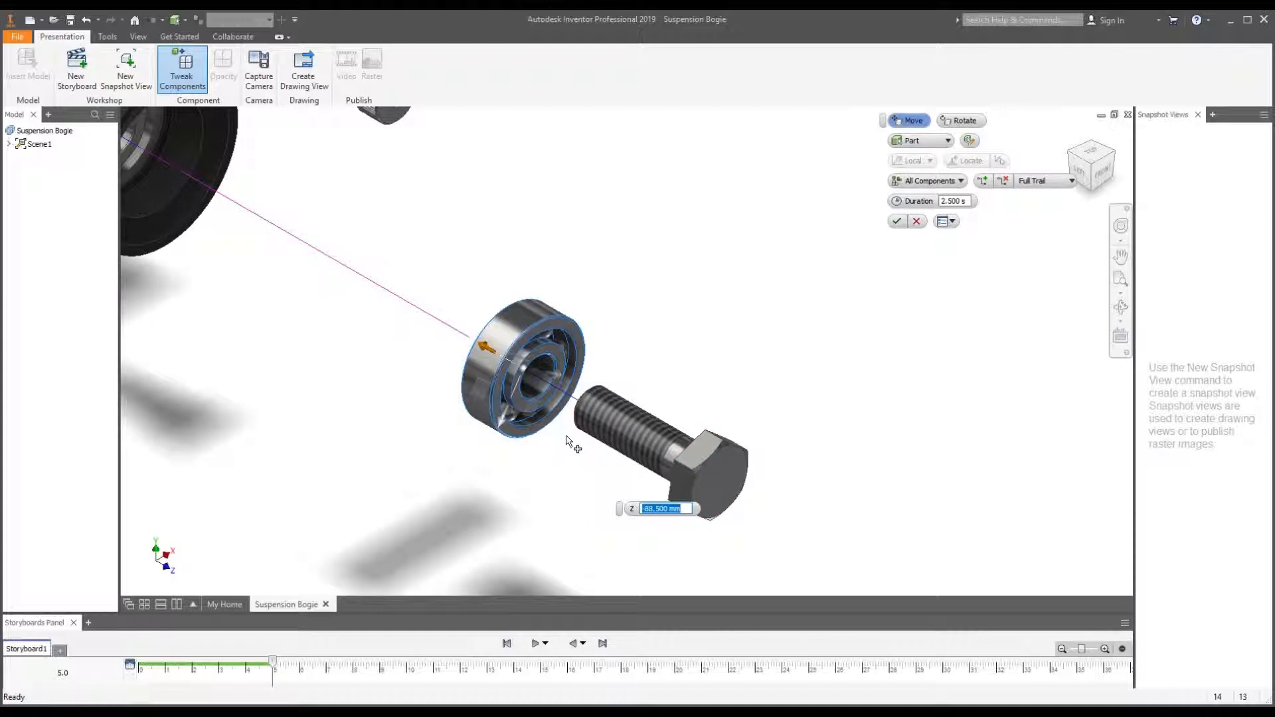
scroll(473, 490, down, 3)
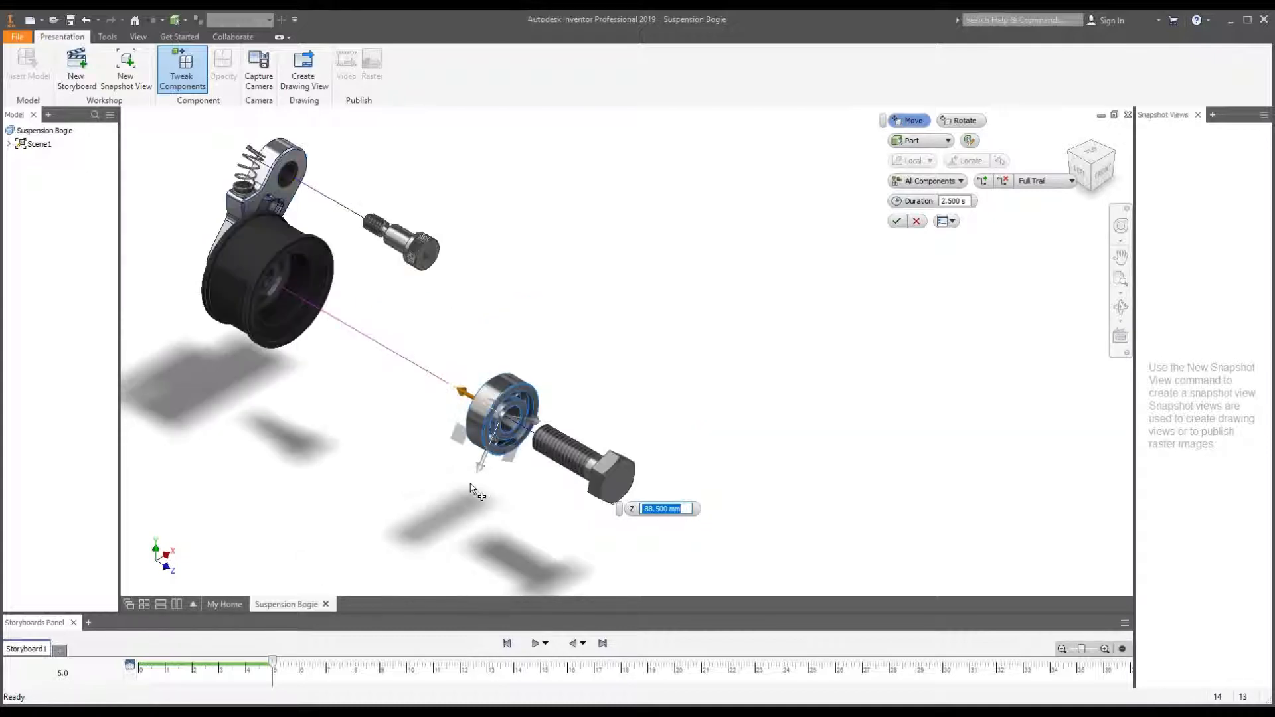
text(-85)
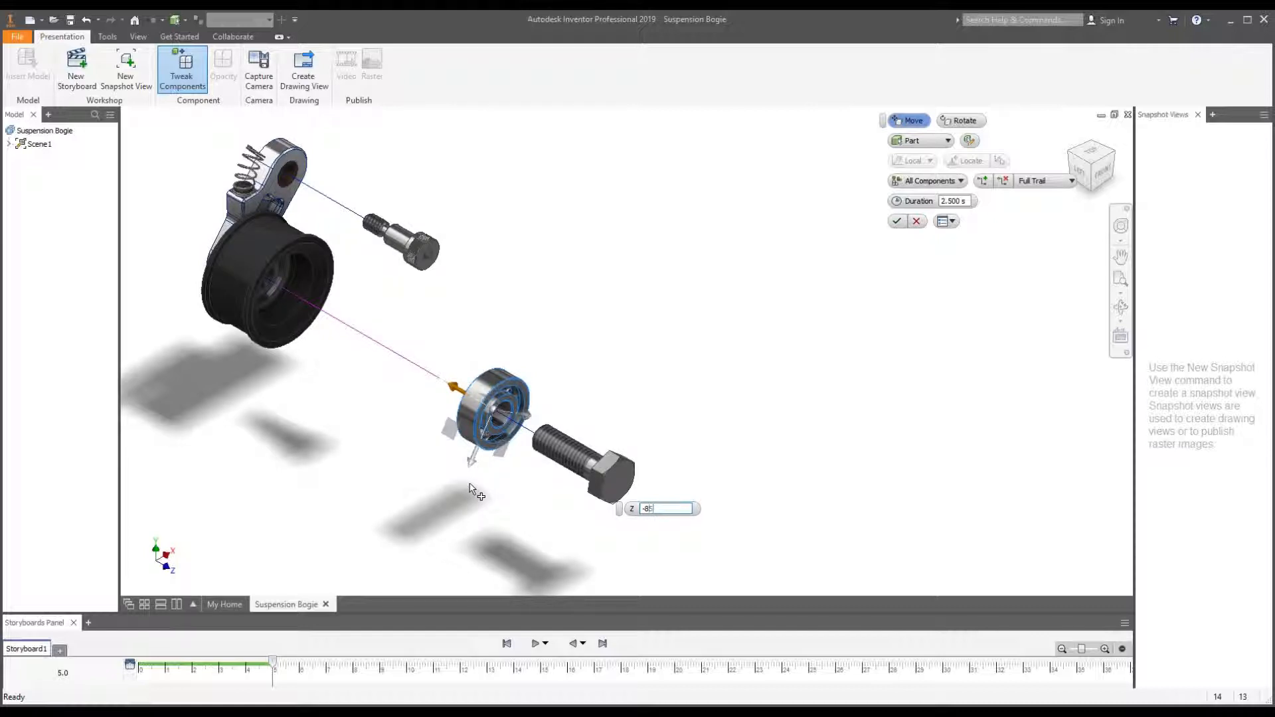
- Try a Z distance of -90 mm for the front bearing and set it back to -85 mm
key(BackSpace)
key(BackSpace)
text(90)
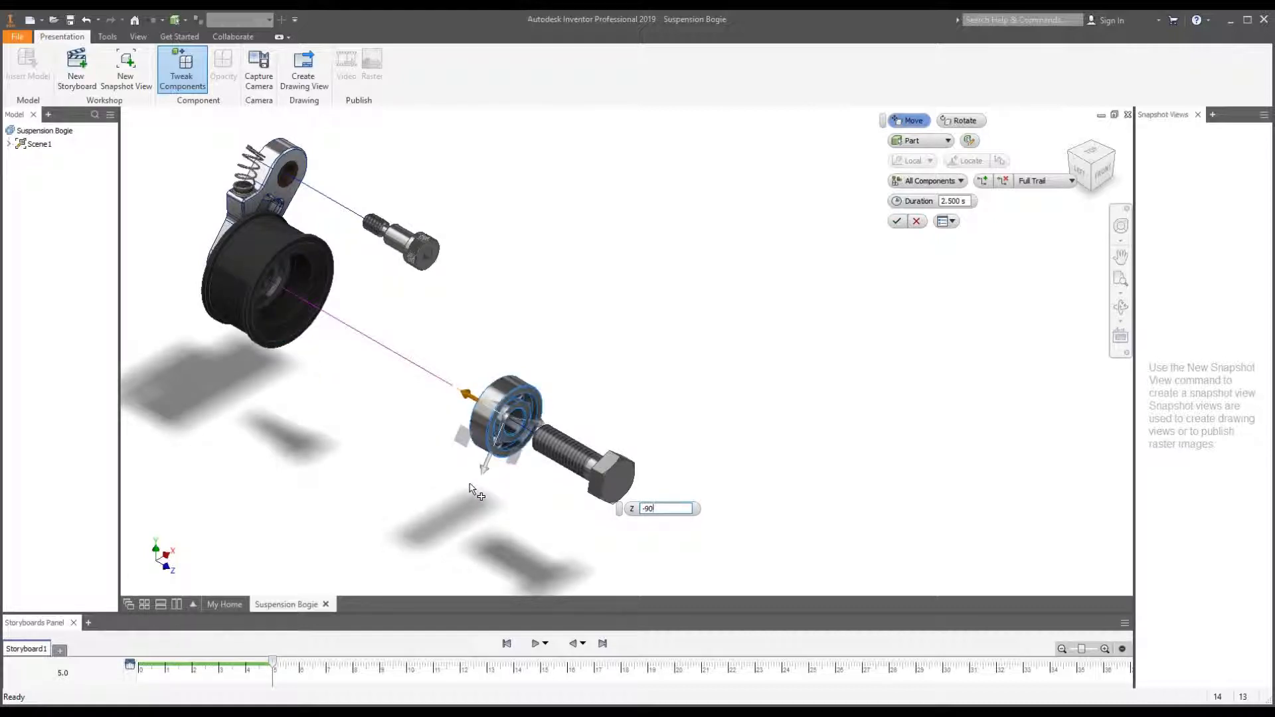
key(BackSpace)
key(BackSpace)
text(85)
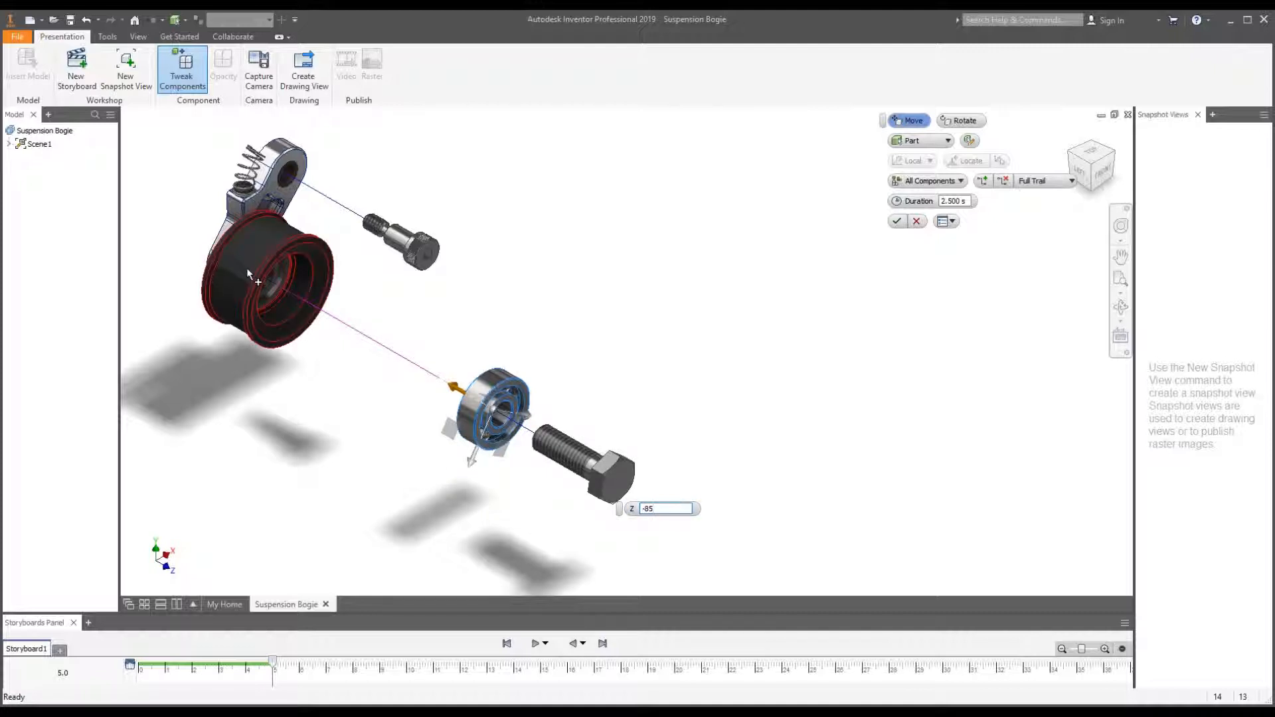
- Pull the road wheel off the arm along its axis towards the front bearing and set its Z distance to 50 mm
scroll(636, 415, up, 5)
scroll(391, 333, down, 6)
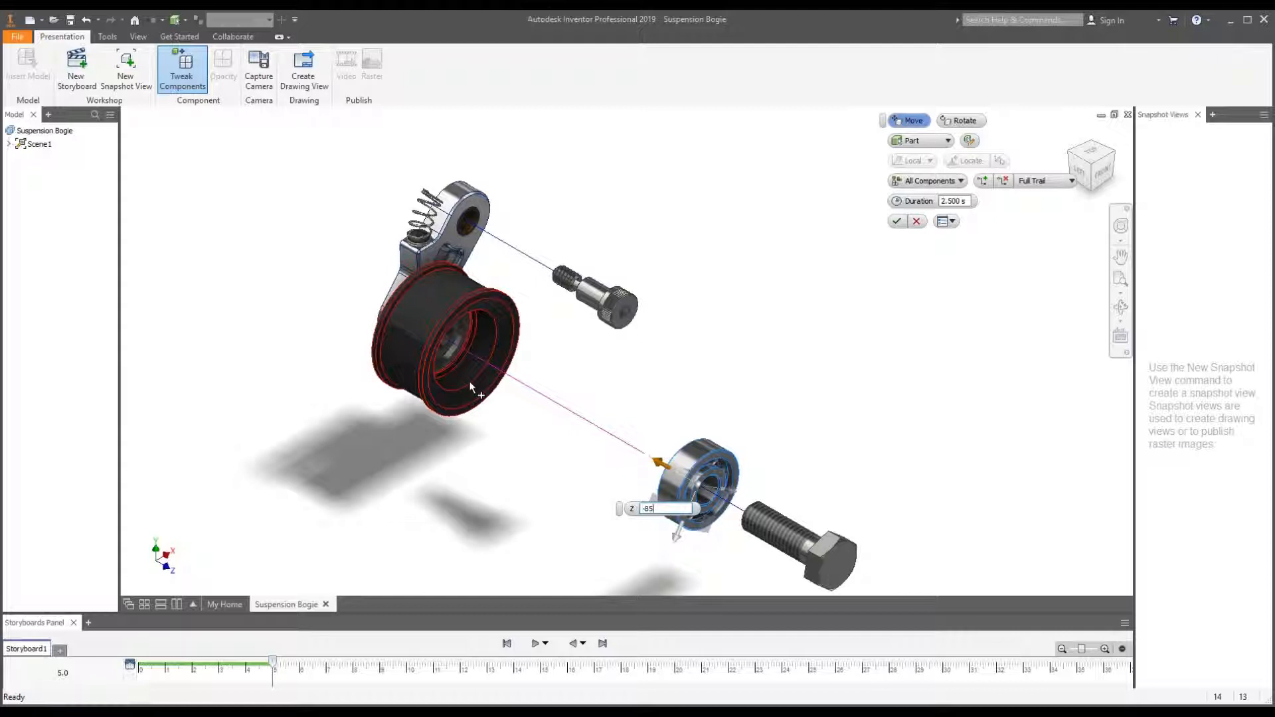
click(483, 393)
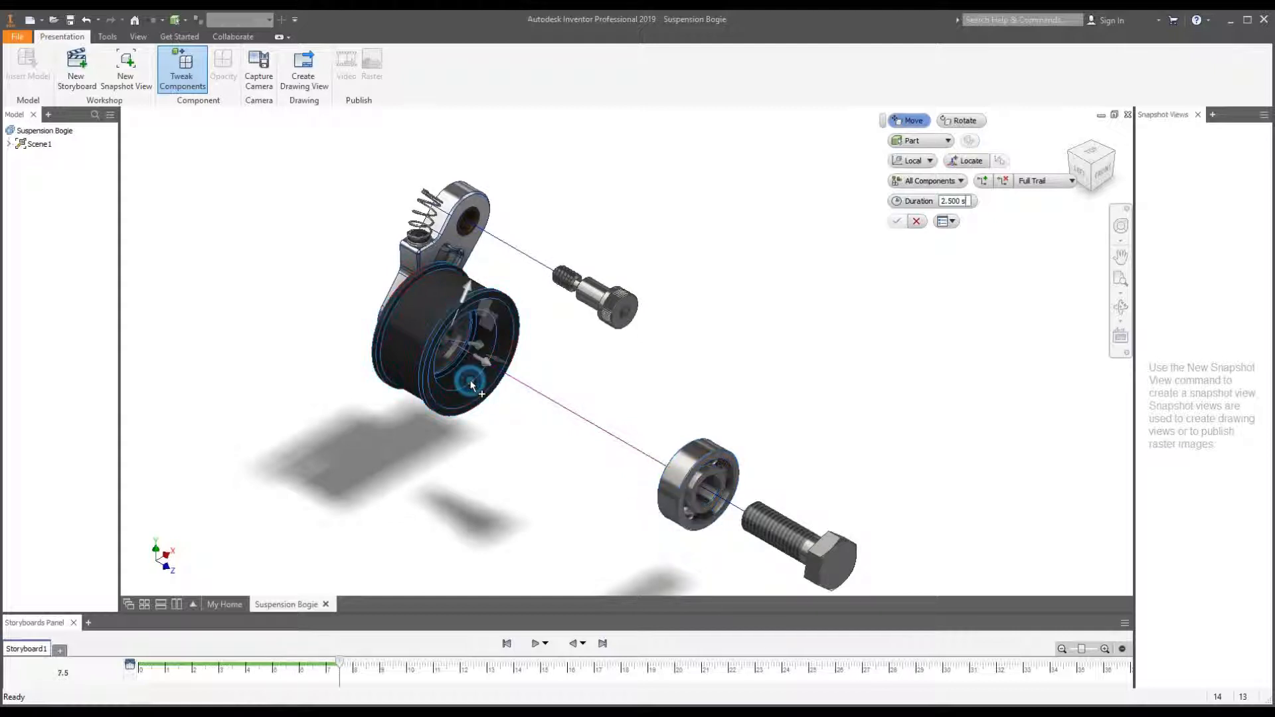
drag(499, 376, 654, 464)
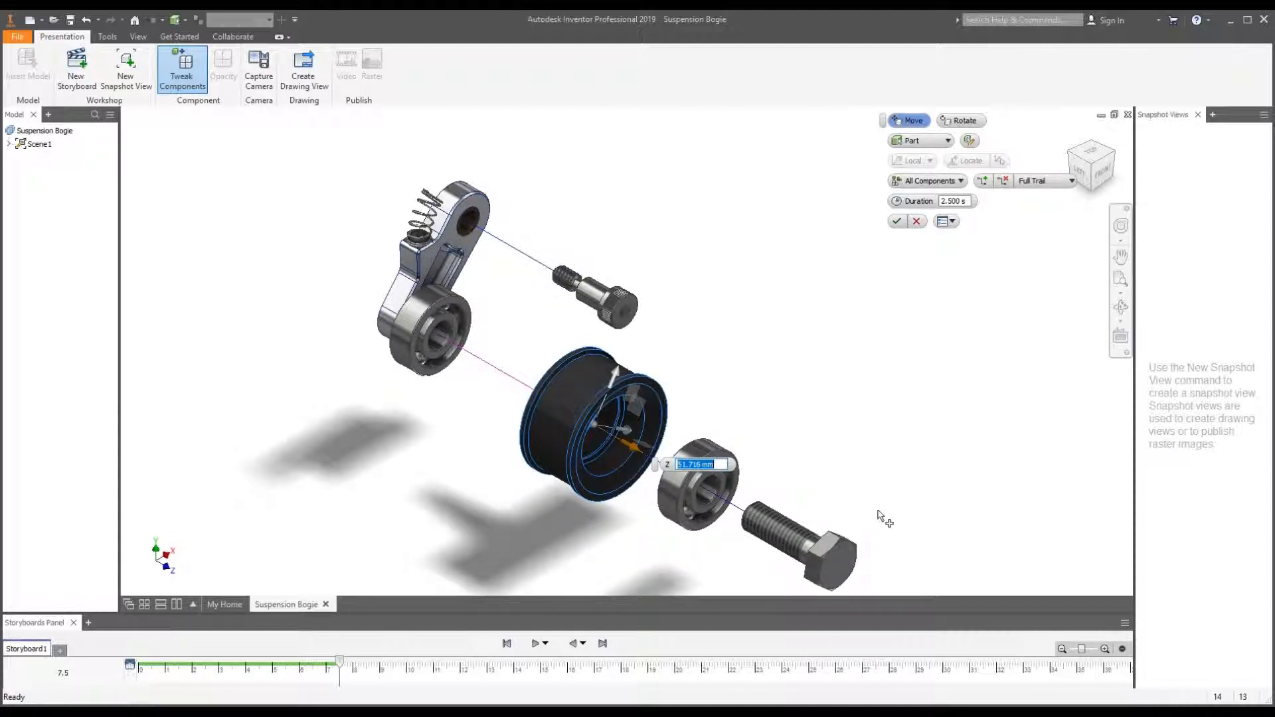
text(50)
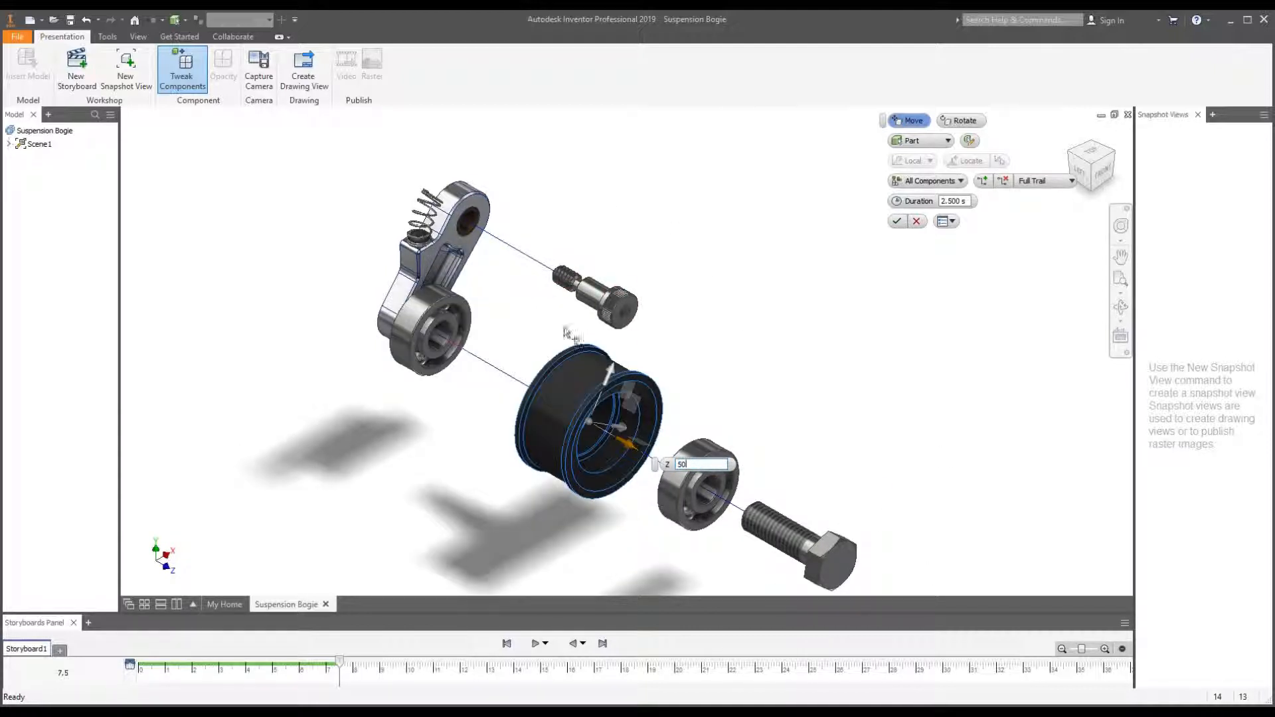
- Pull the rear bearing away from the arm along its axis and set its Z distance to 20 mm
click(463, 356)
drag(476, 360, 541, 388)
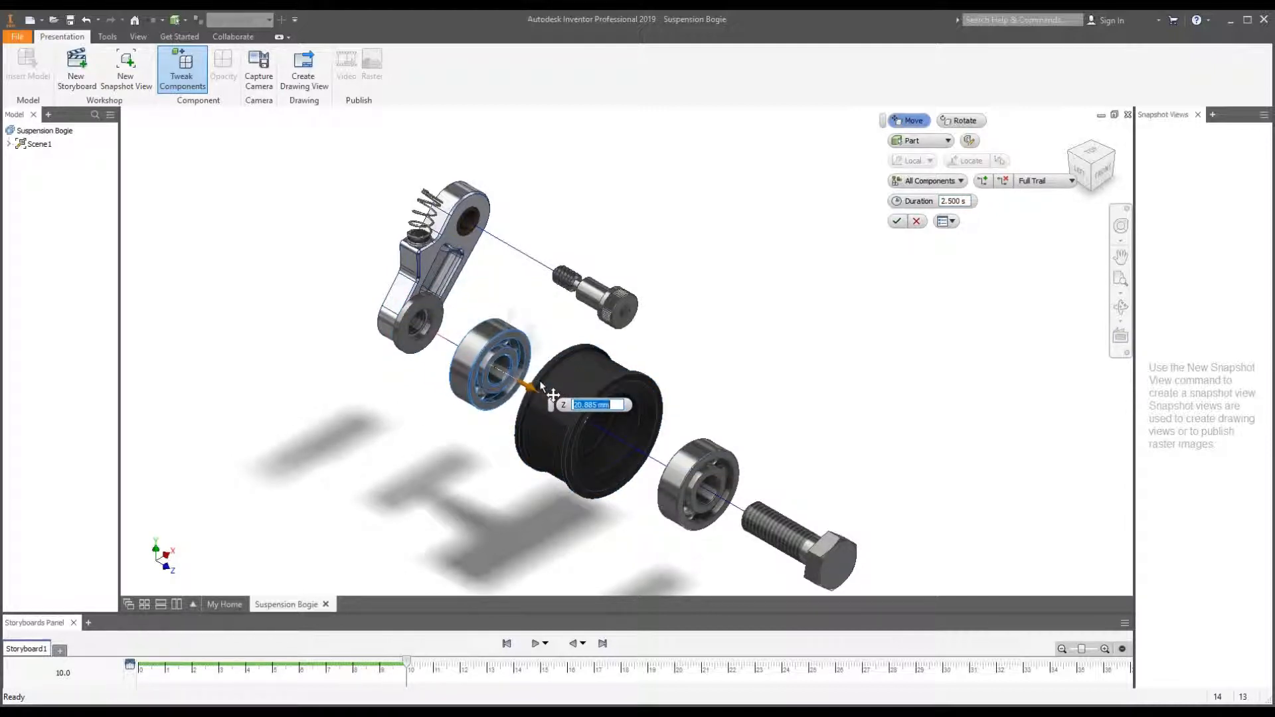
scroll(658, 498, up, 3)
scroll(605, 489, down, 4)
scroll(570, 446, up, 3)
scroll(525, 435, down, 6)
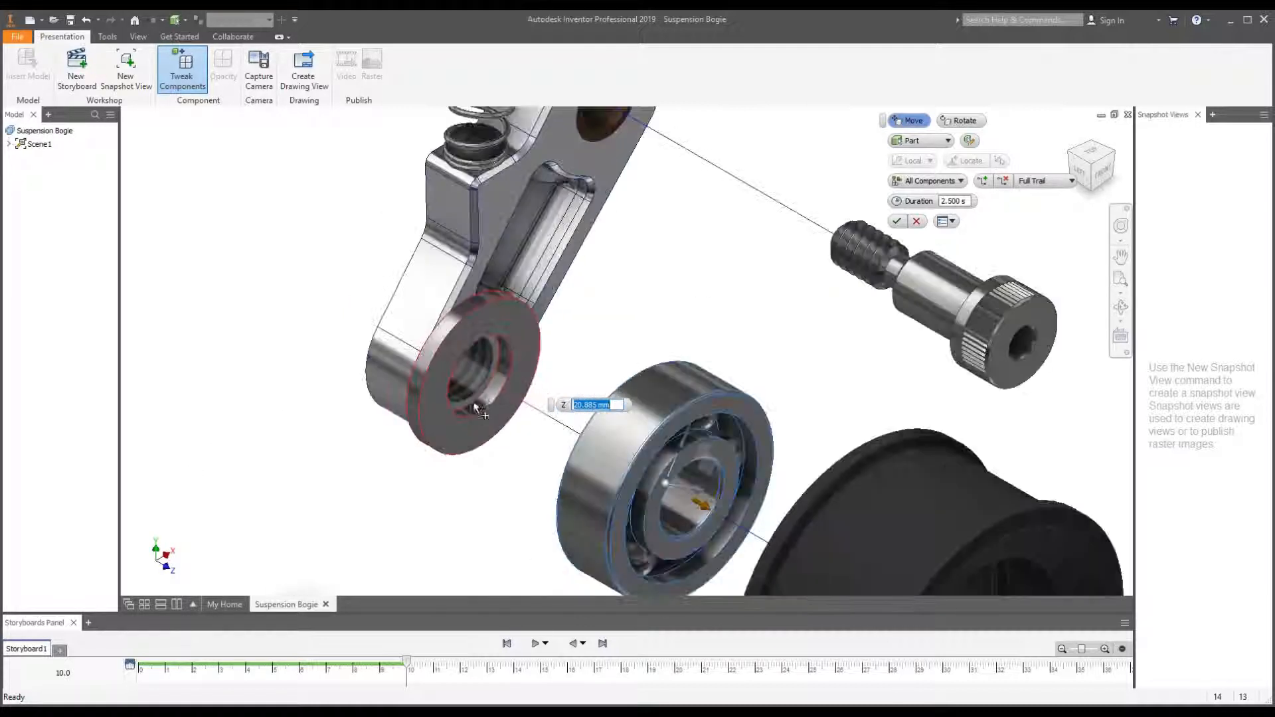
scroll(558, 532, up, 4)
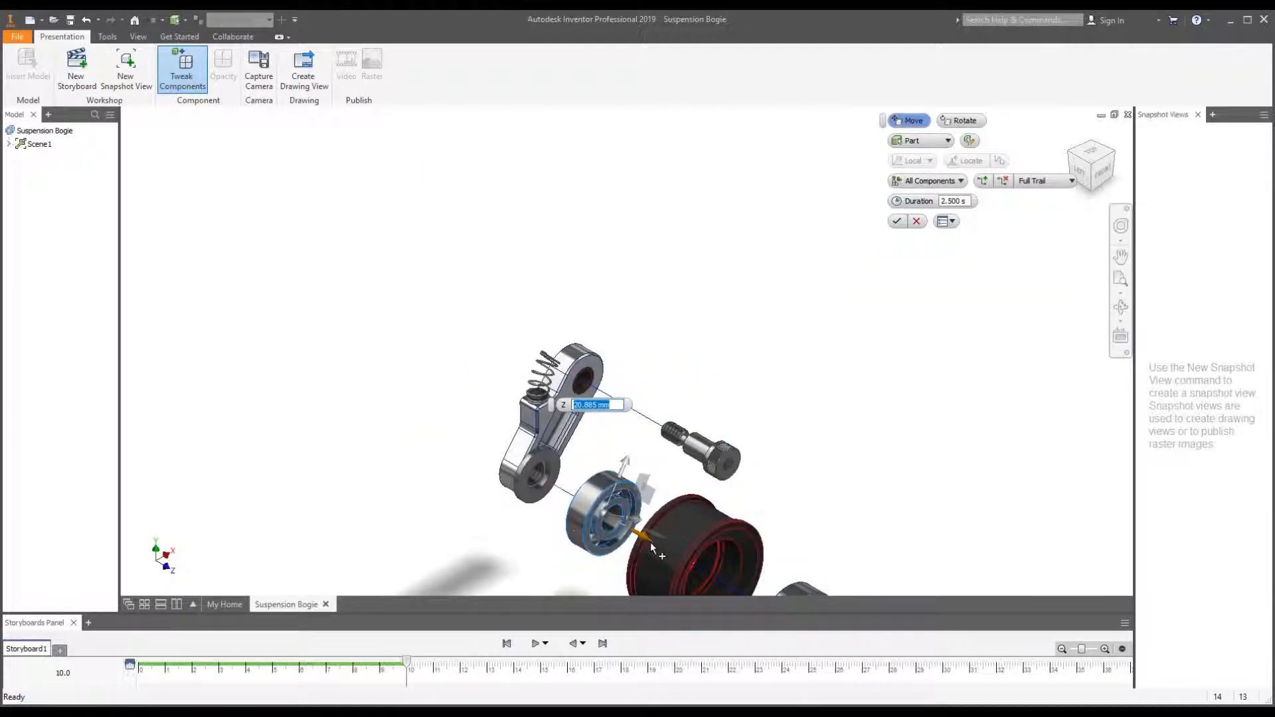
text(20)
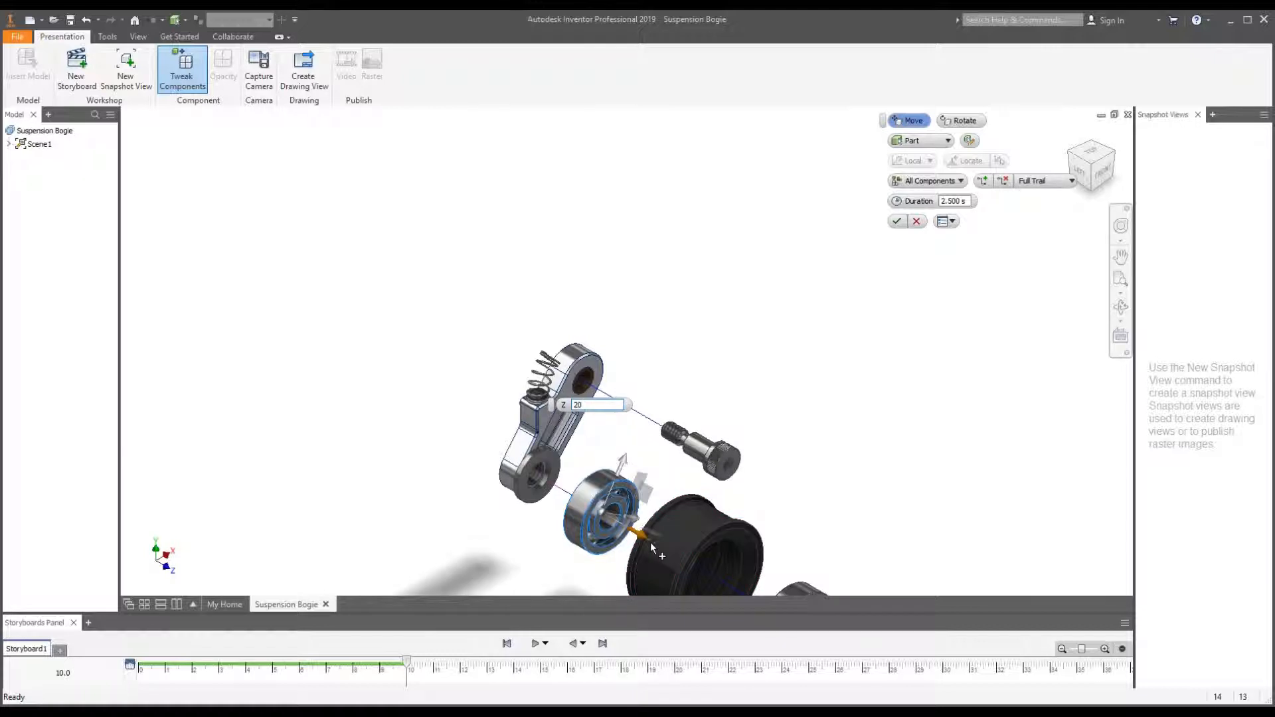
key(Return)
- Move the washer out from the arm with an X distance of -10 mm and finish tweaking the components
click(550, 484)
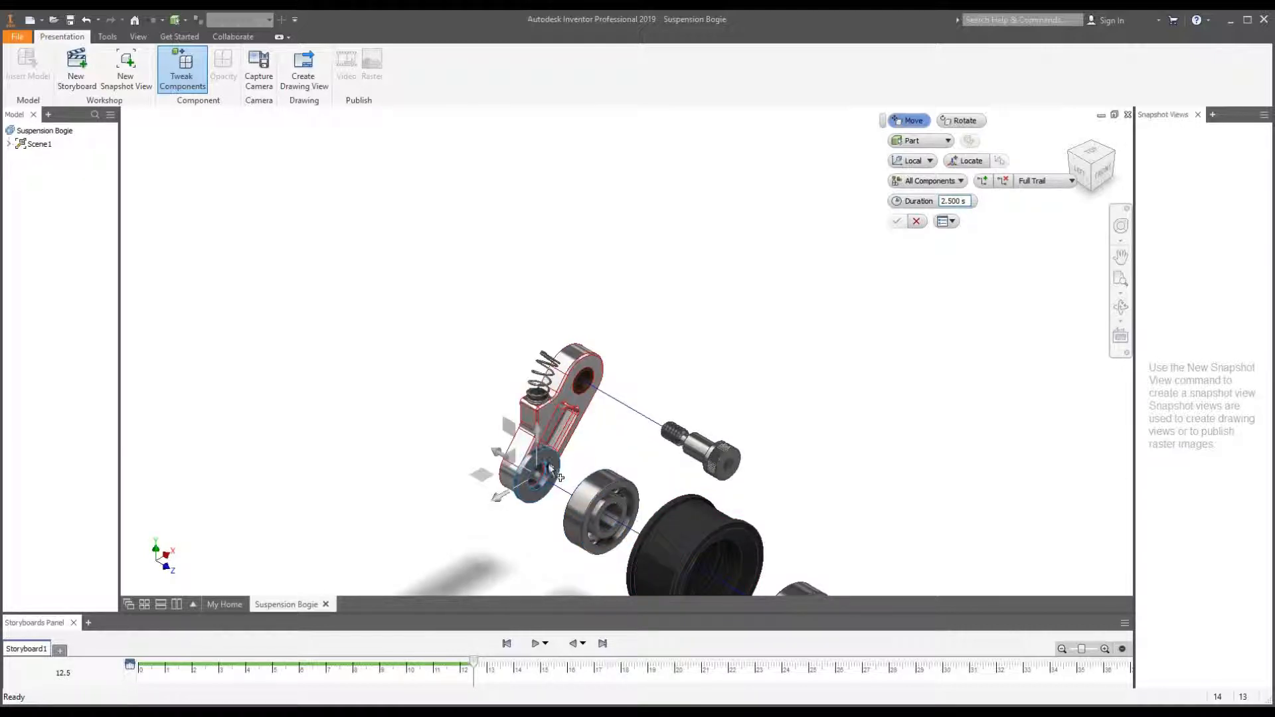
drag(496, 457, 518, 468)
text(-10)
scroll(357, 452, up, 5)
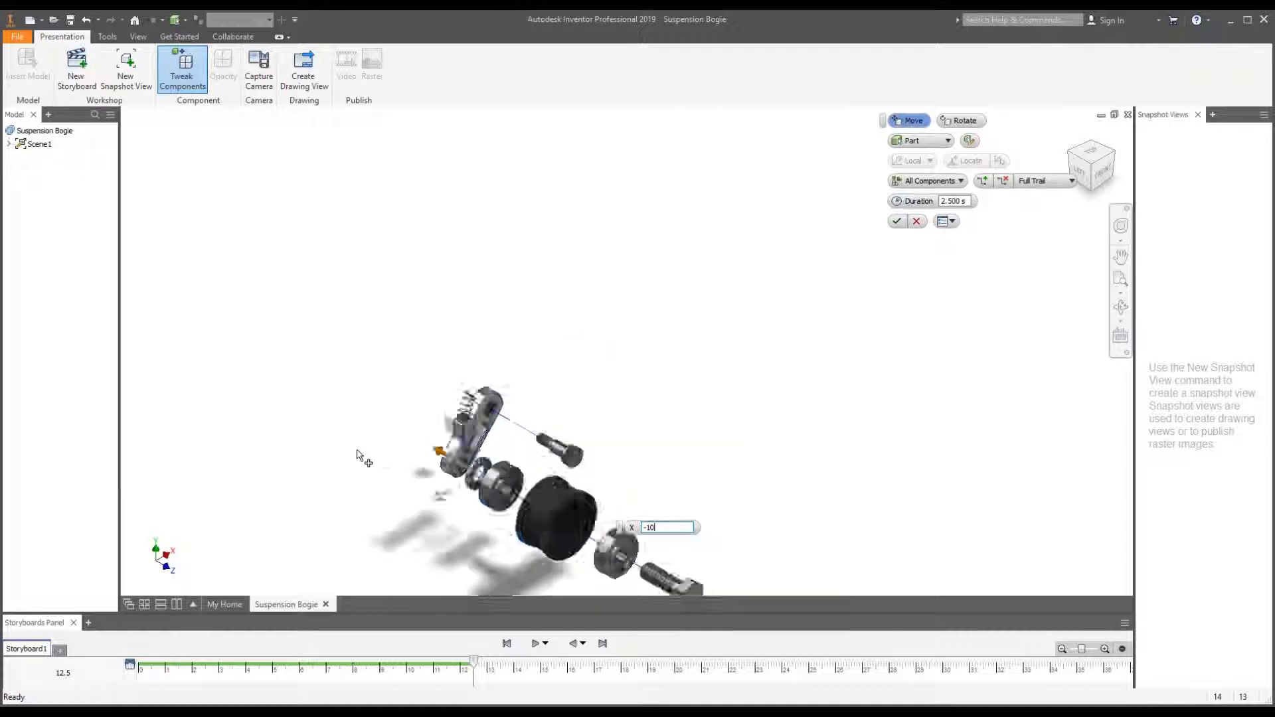
scroll(427, 543, down, 4)
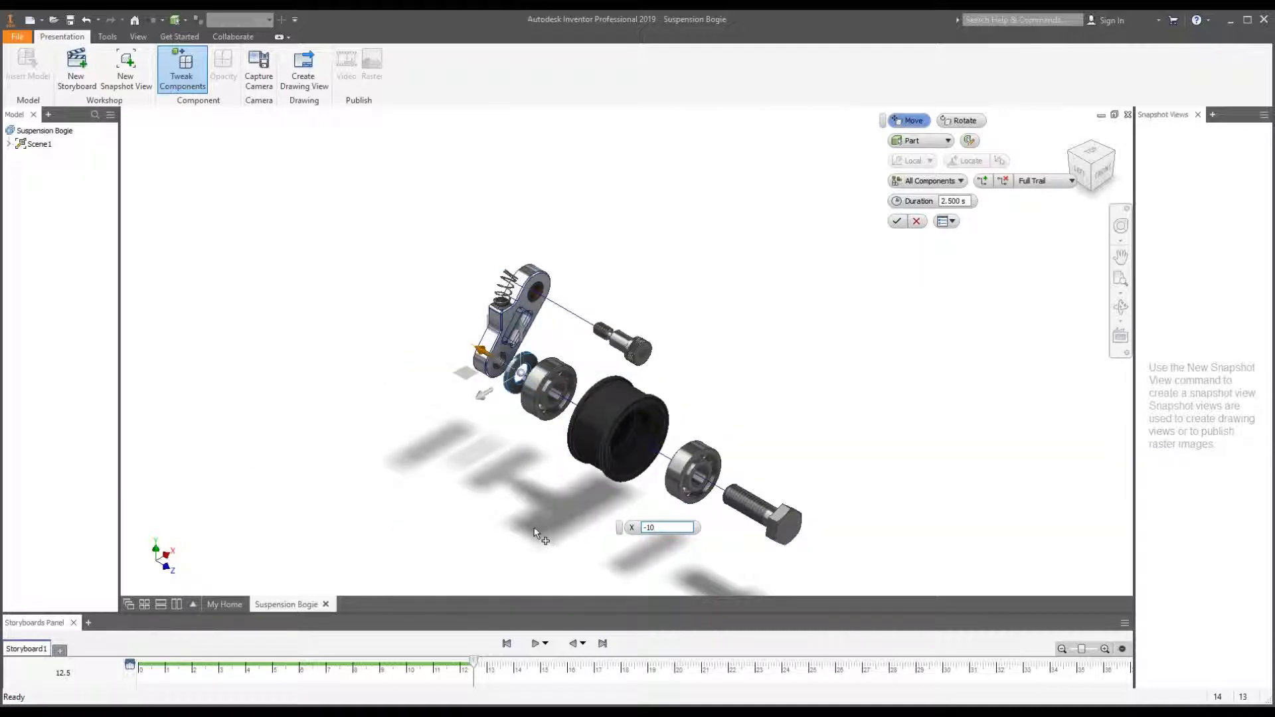
click(898, 222)
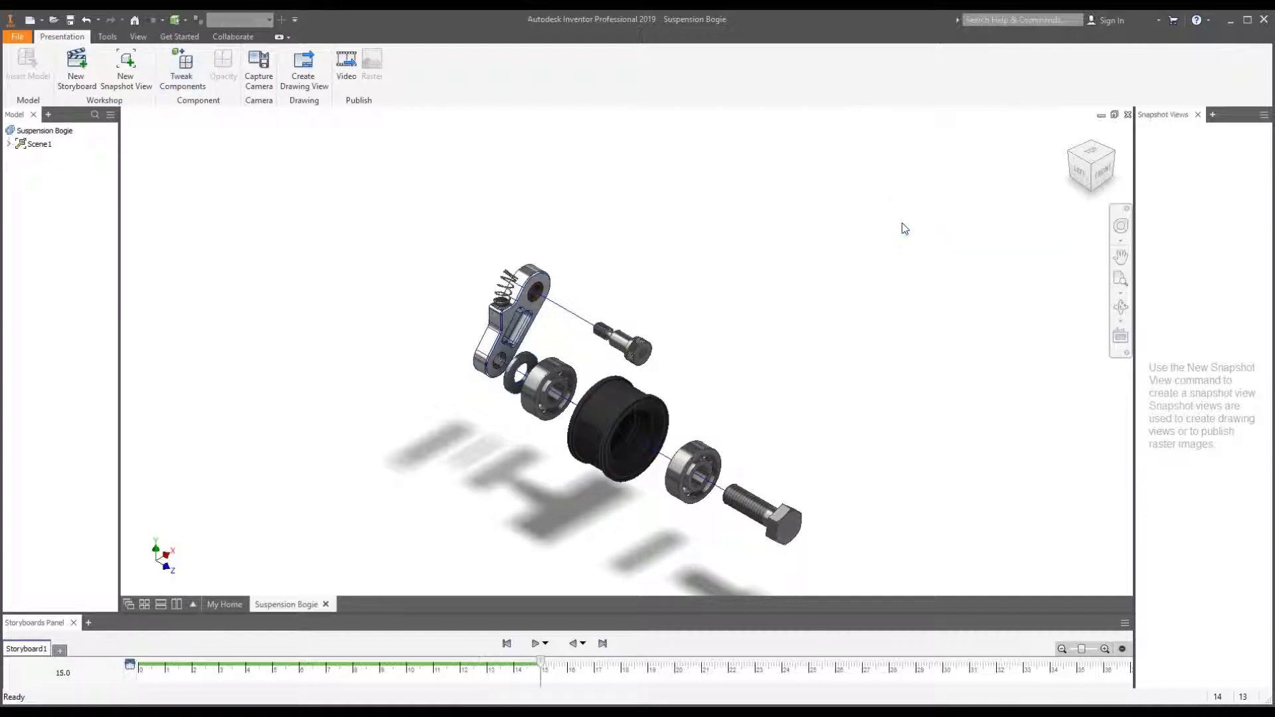
- Return the storyboard to its start and play the explosion animation
scroll(659, 488, up, 5)
scroll(659, 487, down, 6)
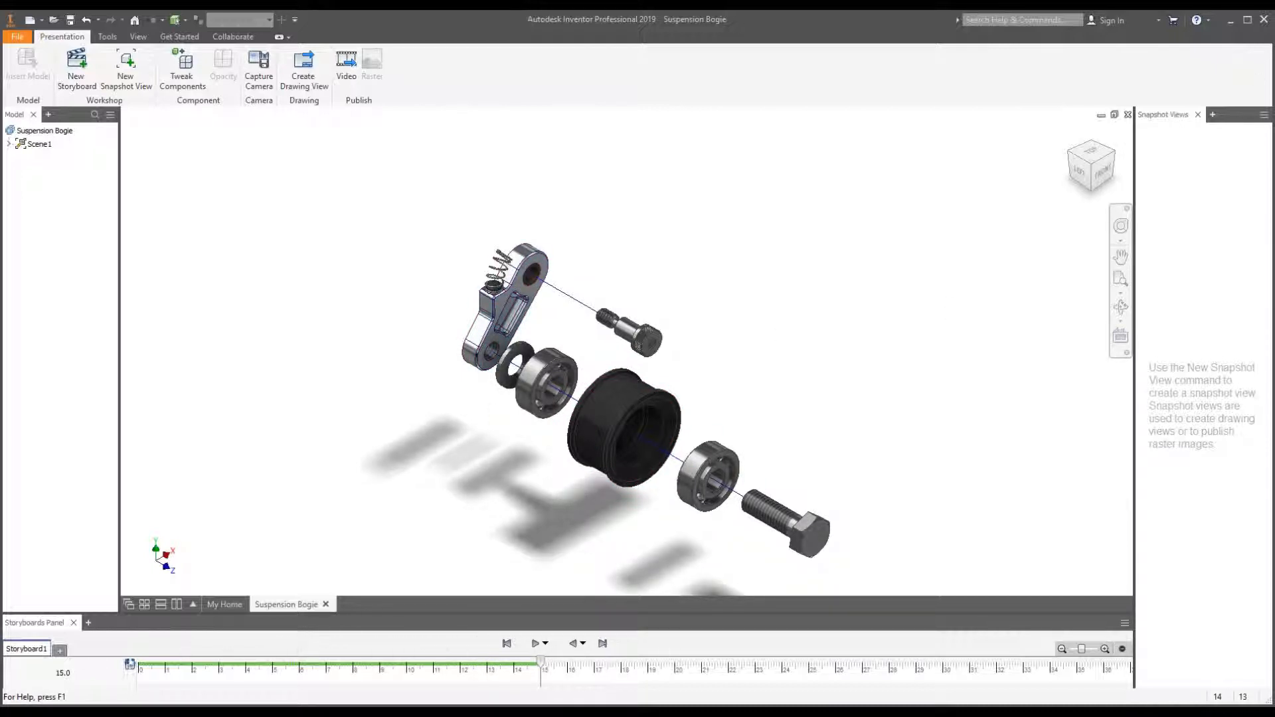
click(135, 664)
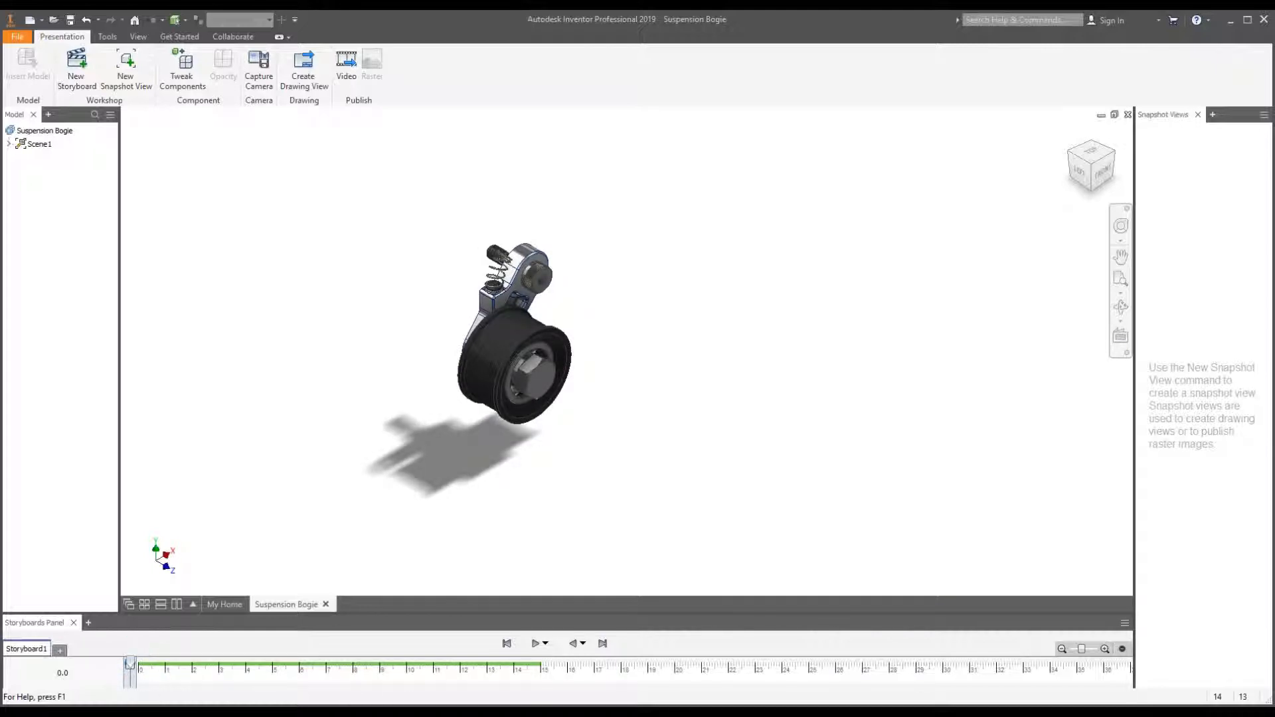
click(536, 644)
- Enlarge the Storyboards panel until the tweak tracks of all six components are visible
click(518, 610)
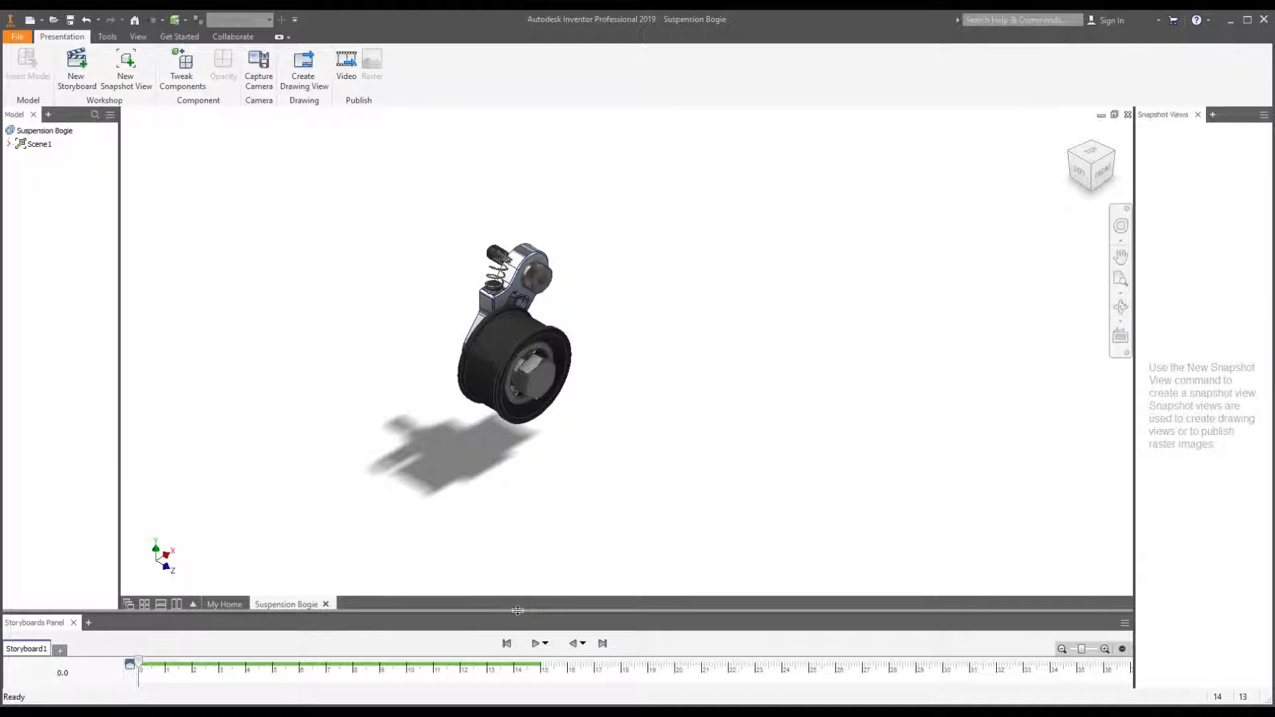
drag(512, 610, 517, 575)
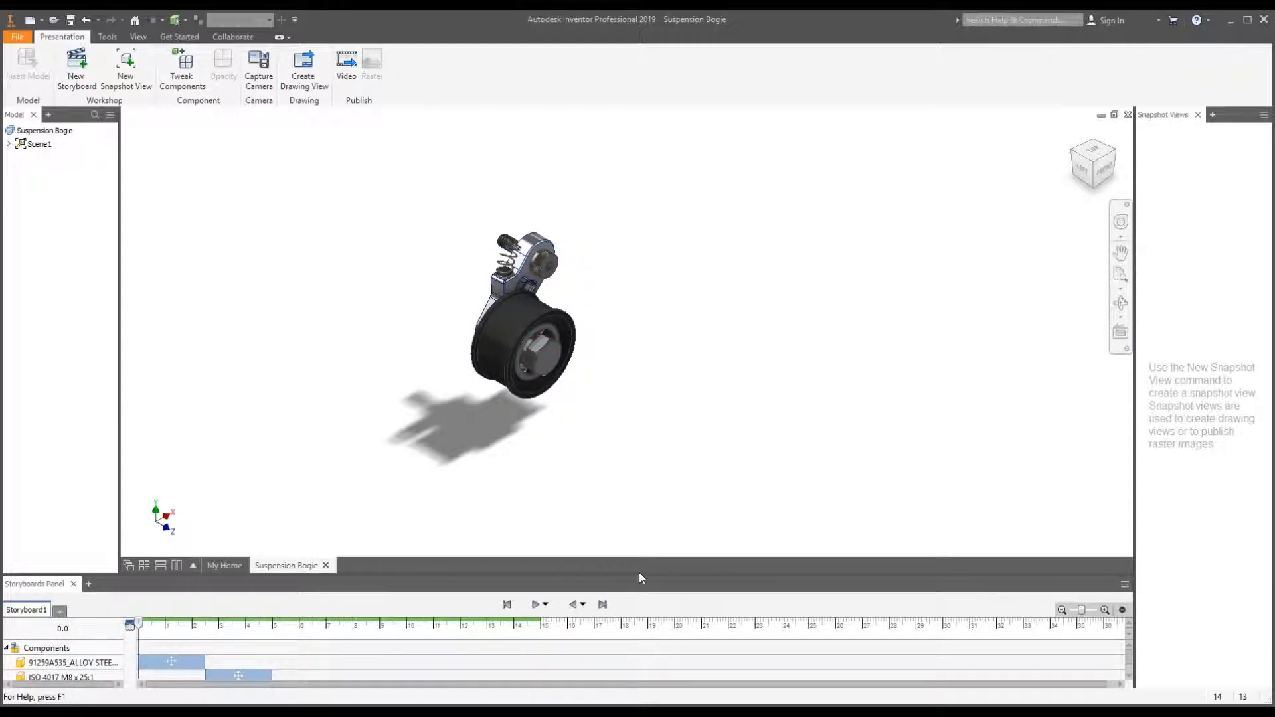
drag(632, 574, 637, 480)
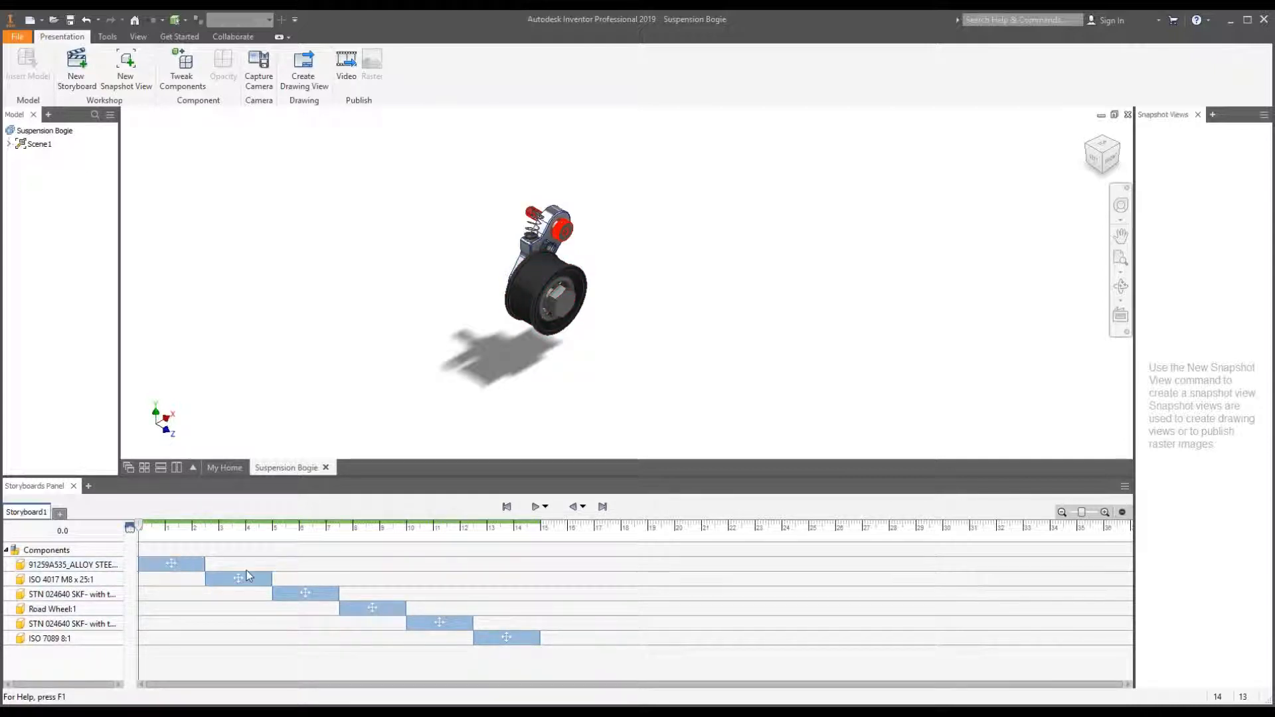
- Open the shoulder screw's tweak for editing from the storyboard and look at its available options
right_click(182, 566)
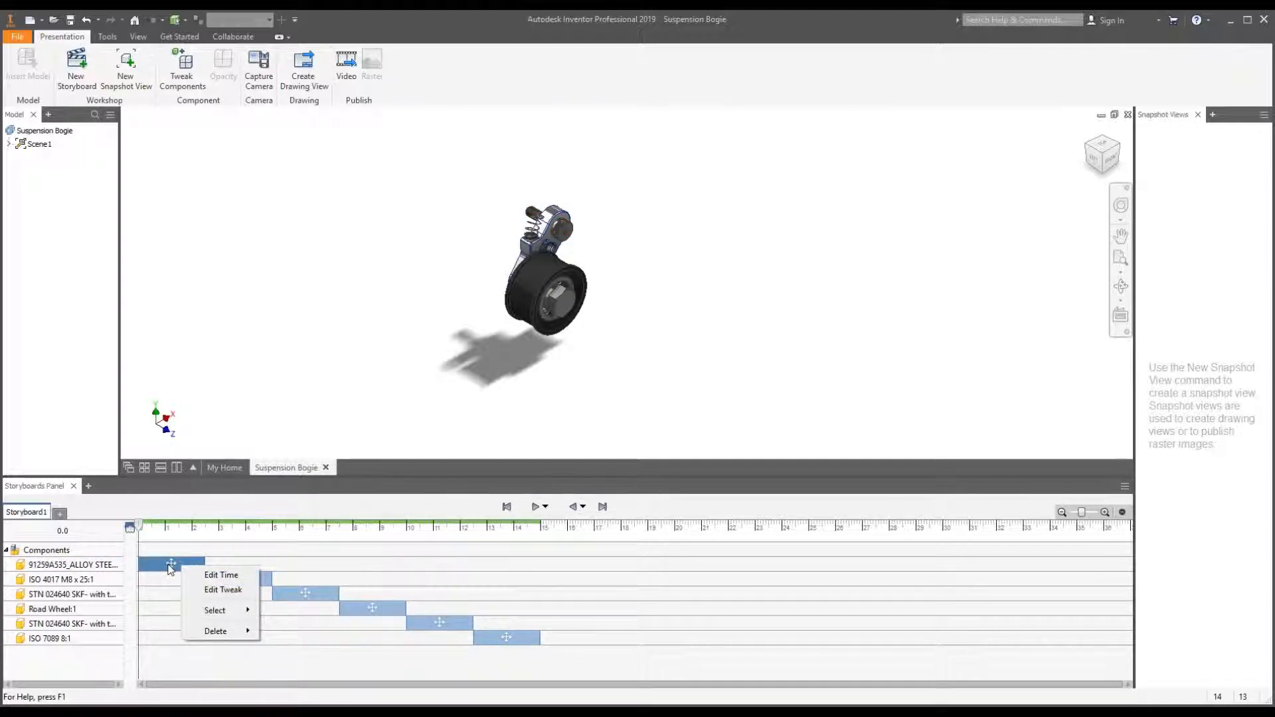
click(206, 590)
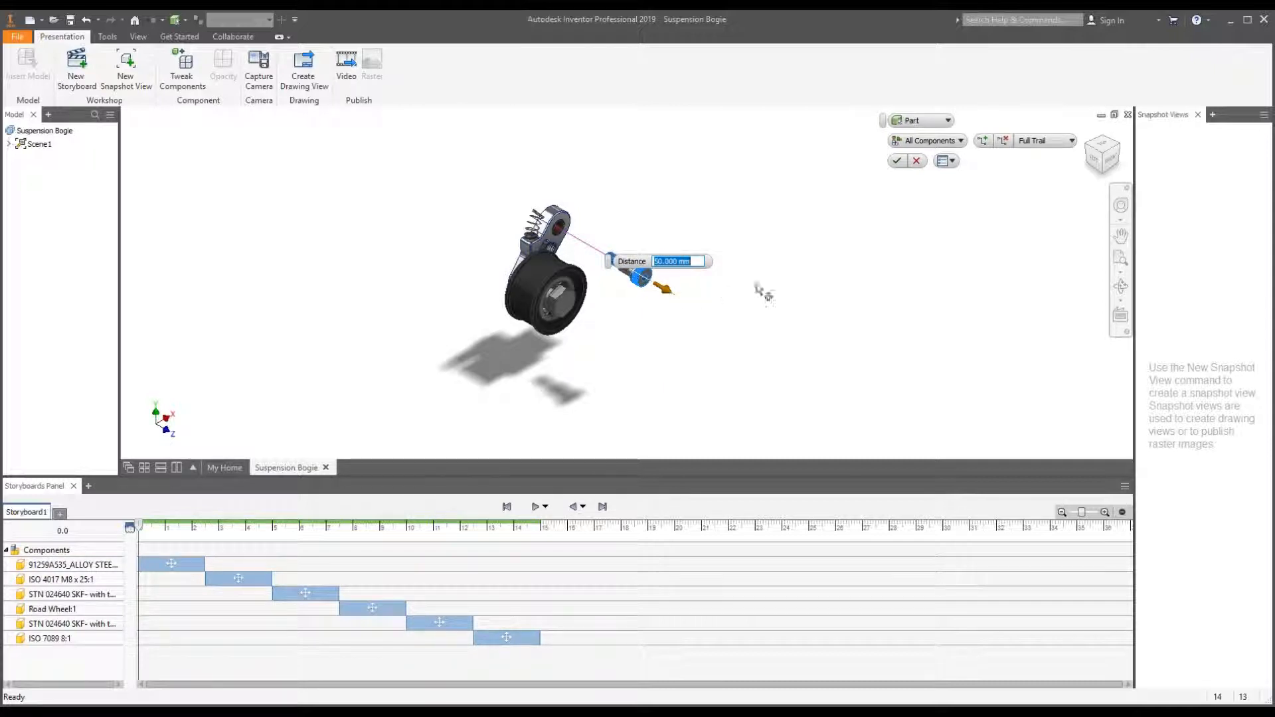
click(952, 161)
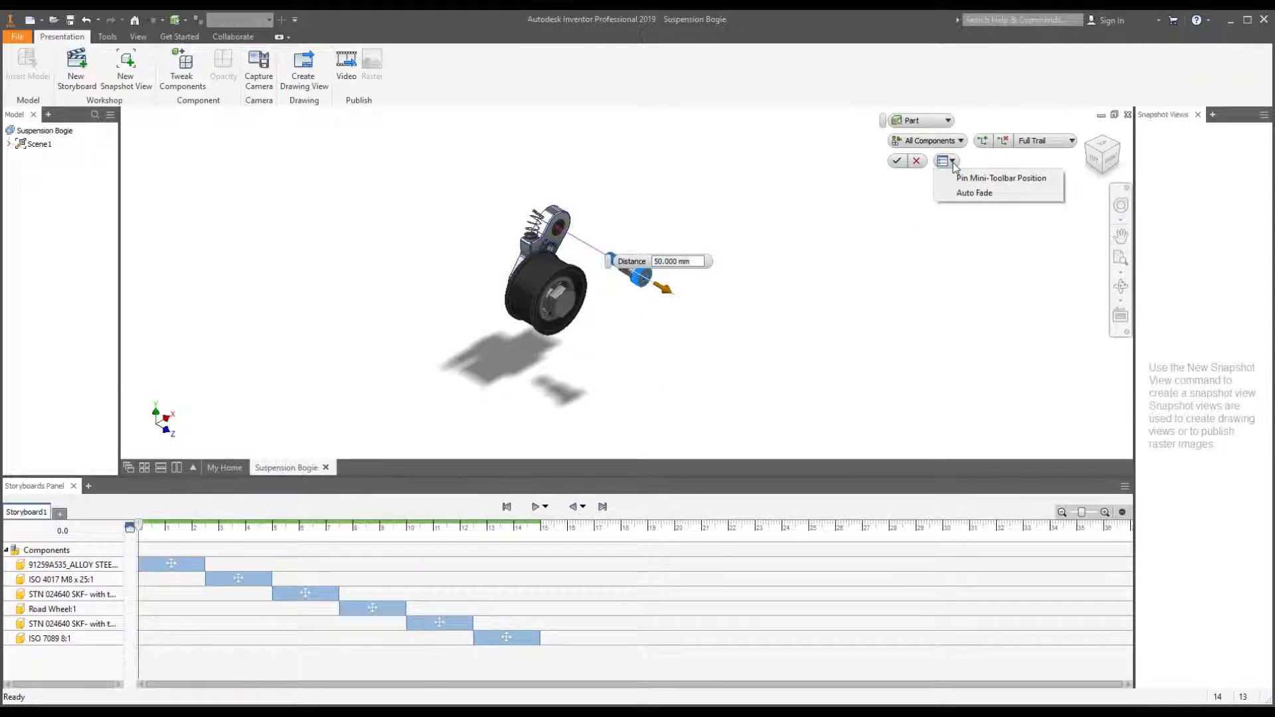
click(952, 161)
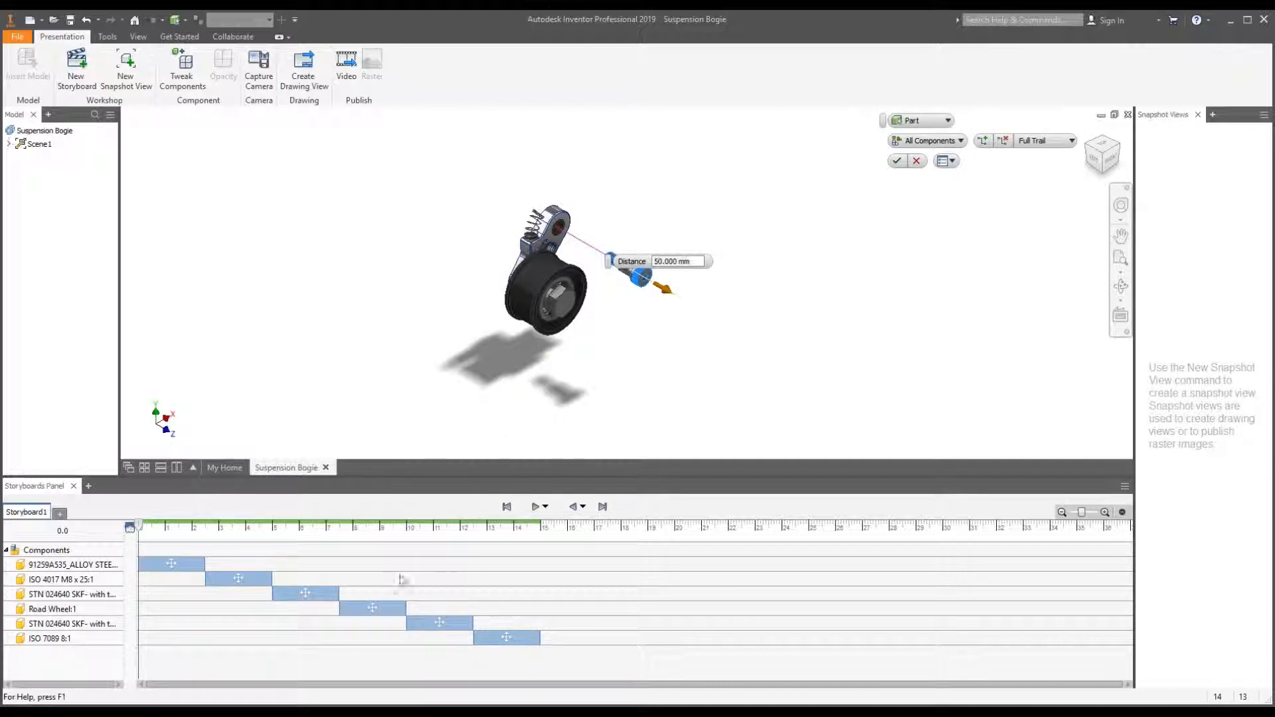
- Move the storyboard playhead to 15 s, the end of the last tweak, to show the fully exploded assembly
click(538, 526)
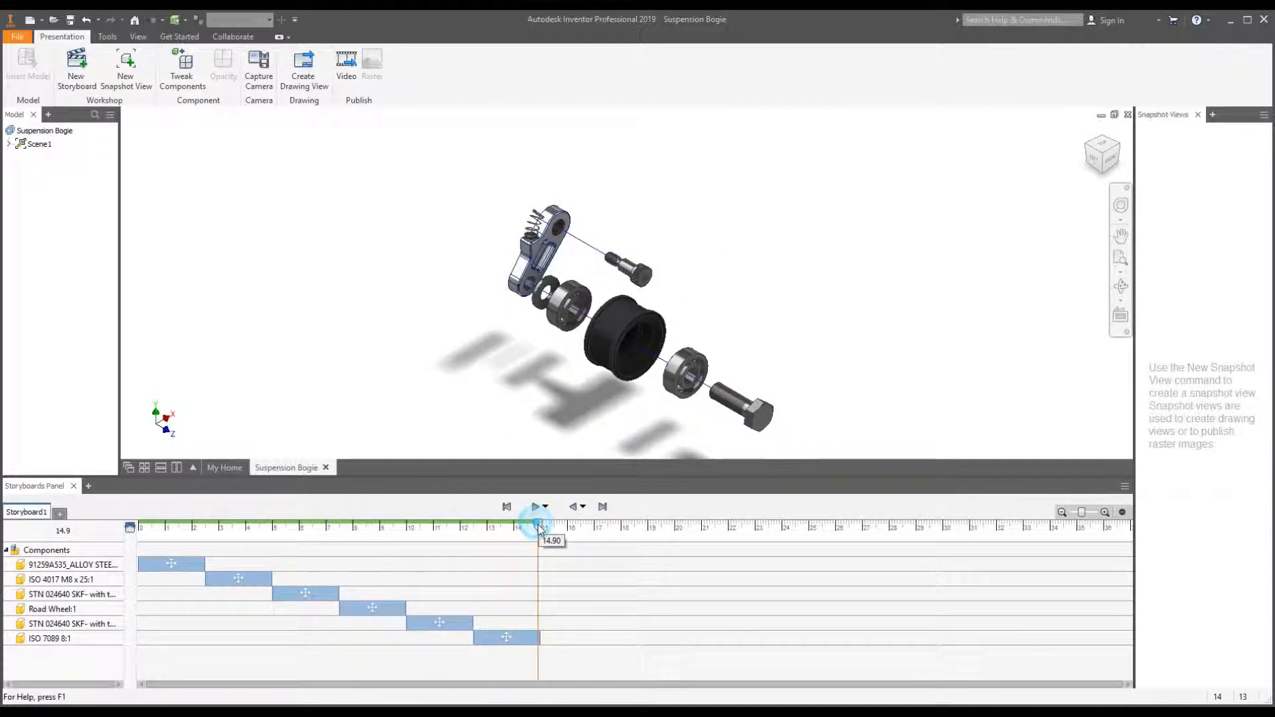
drag(540, 529, 546, 589)
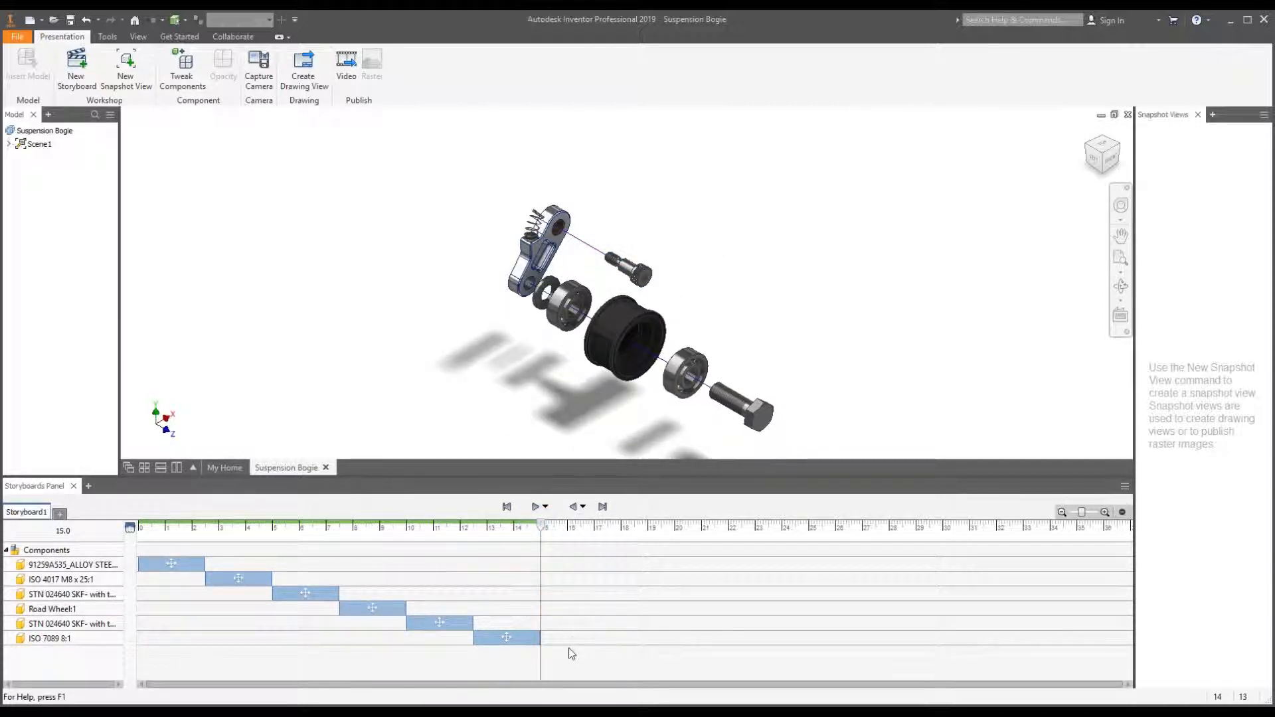
scroll(498, 282, up, 3)
scroll(570, 392, down, 4)
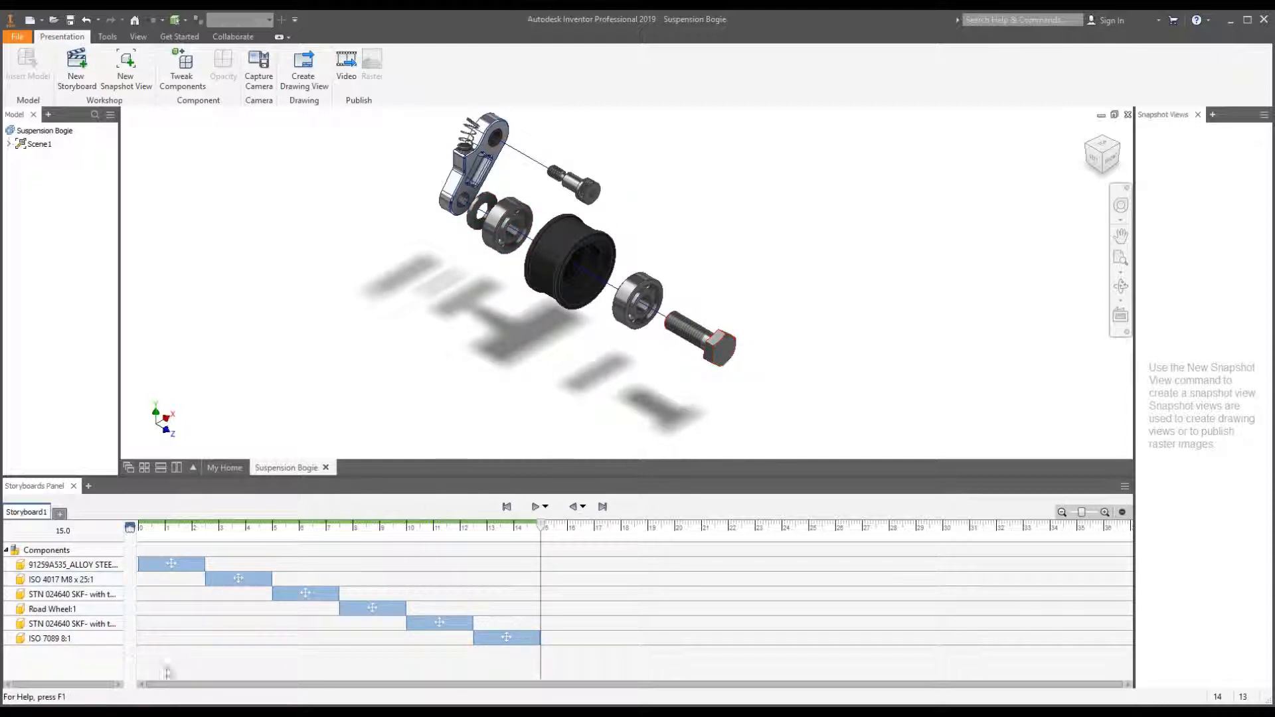
- Edit the ISO 4017 hex bolt's tweak in the storyboard and set its distance to 135 mm
right_click(252, 583)
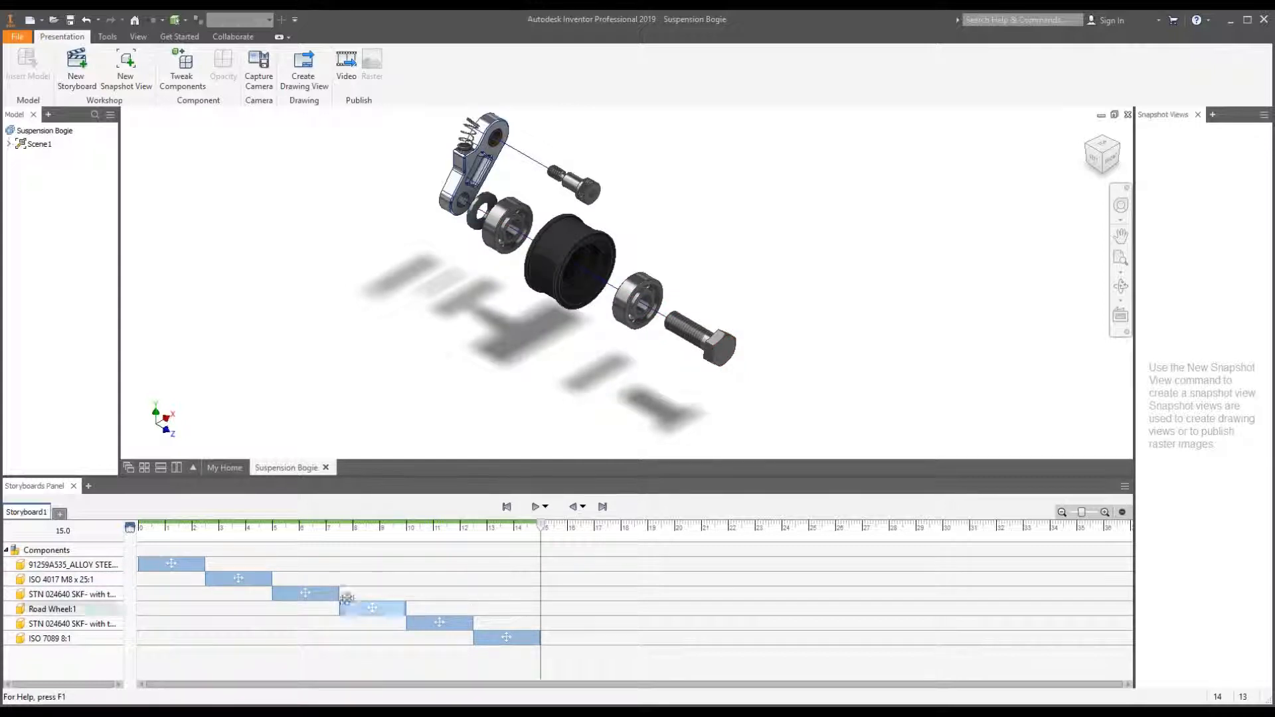
click(214, 580)
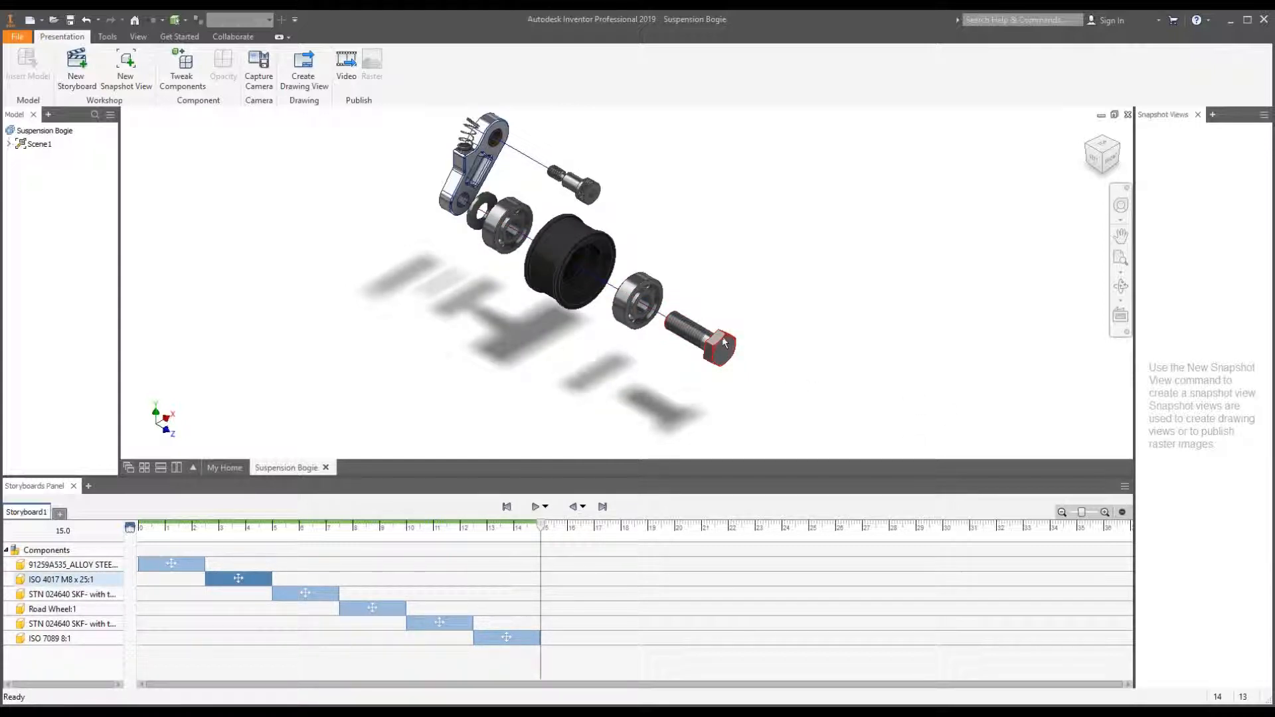
right_click(256, 584)
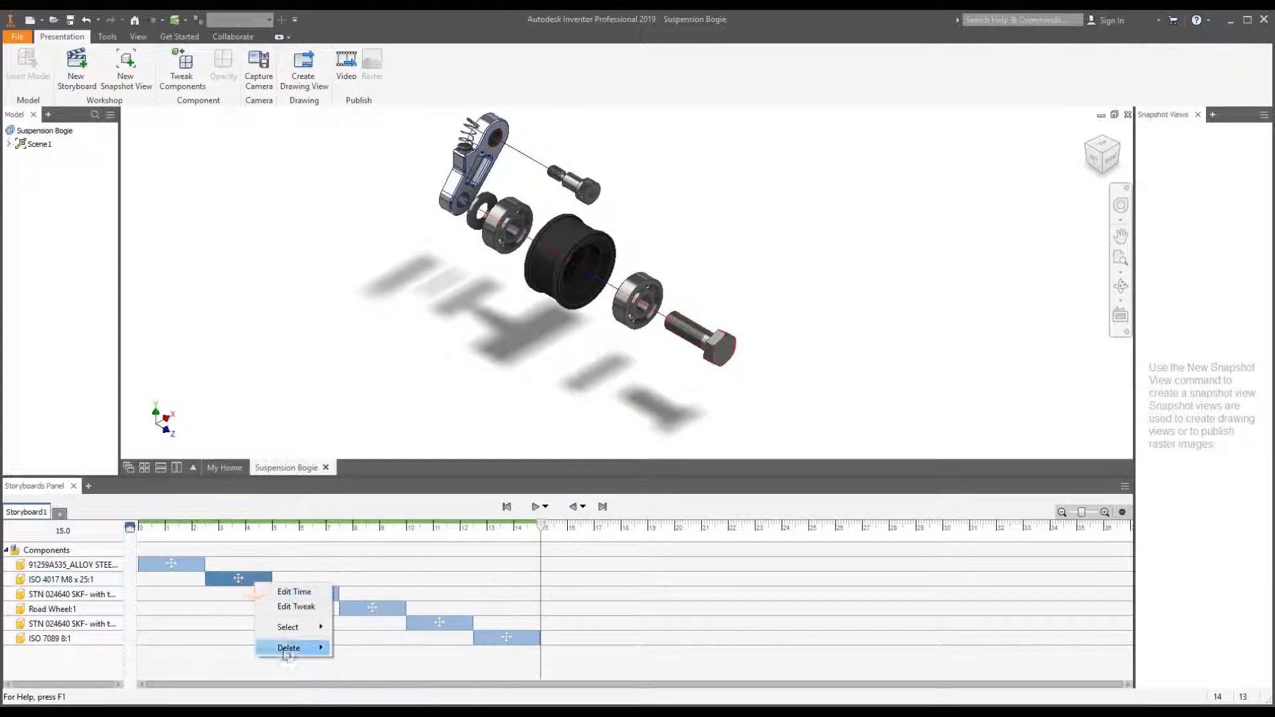
click(295, 606)
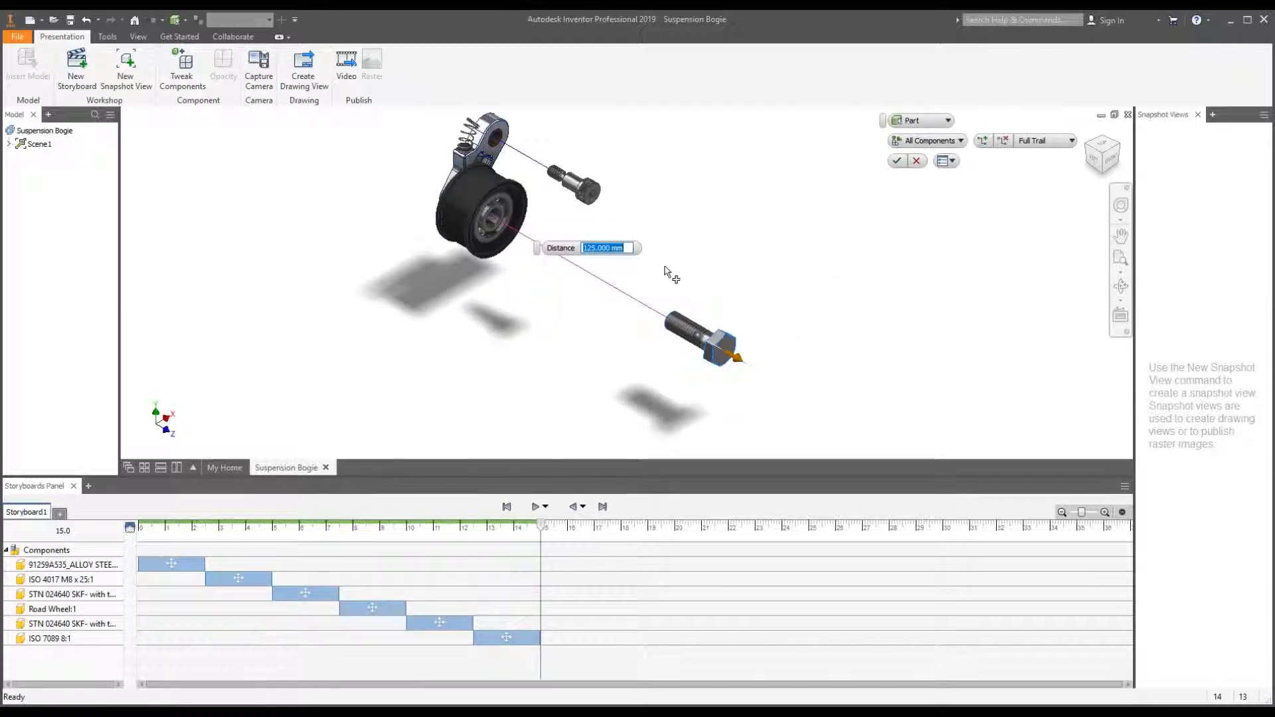
text(135)
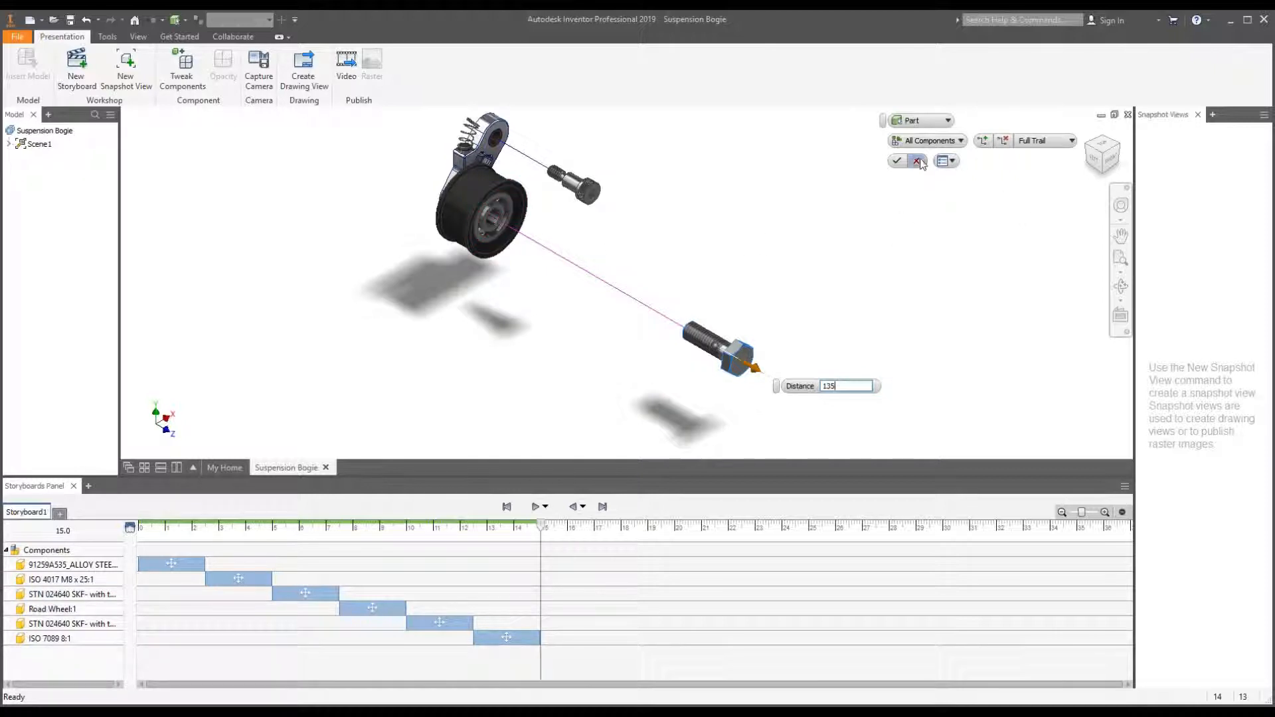
click(898, 161)
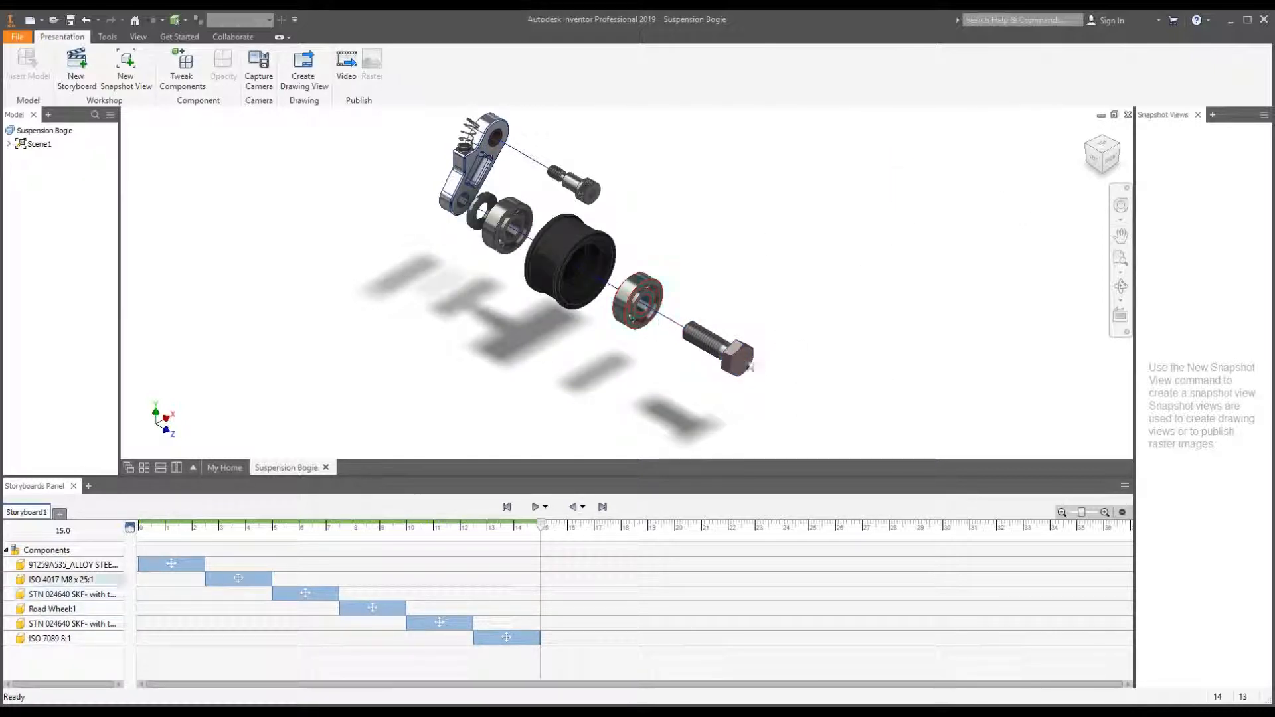
- Edit the front bearing's tweak in the storyboard and set its distance to 95 mm
right_click(305, 593)
click(325, 623)
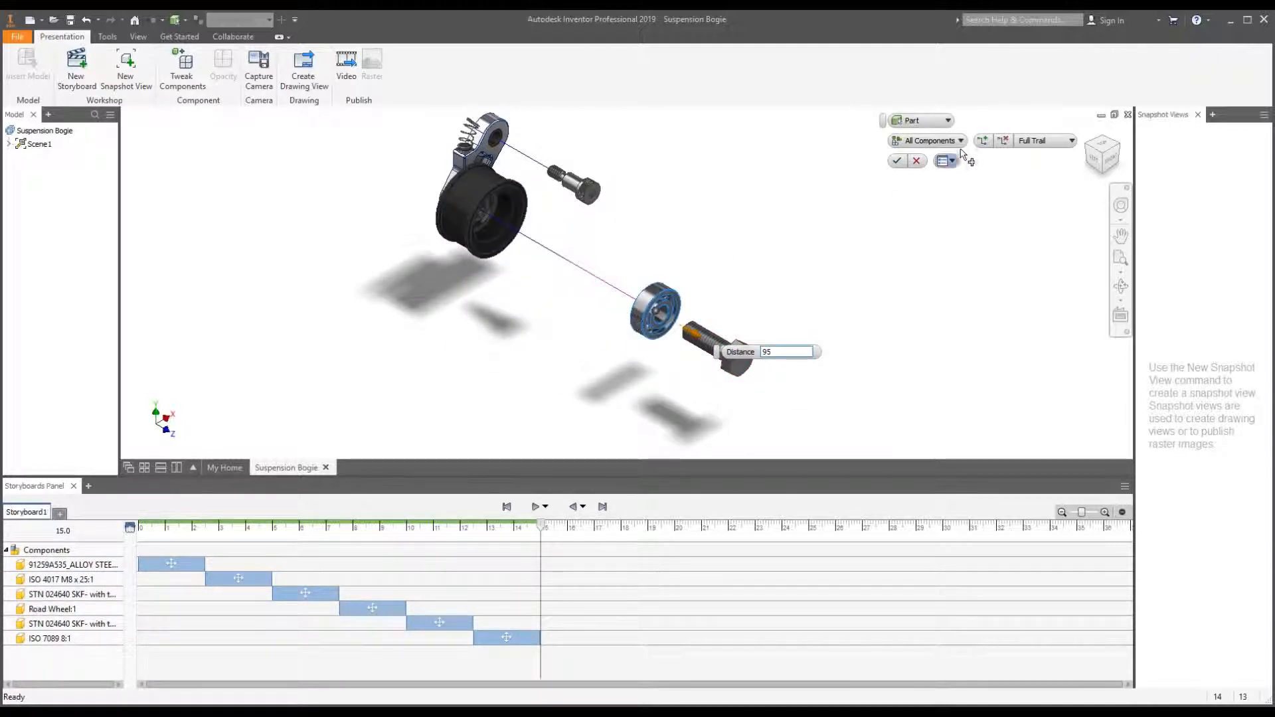
click(902, 162)
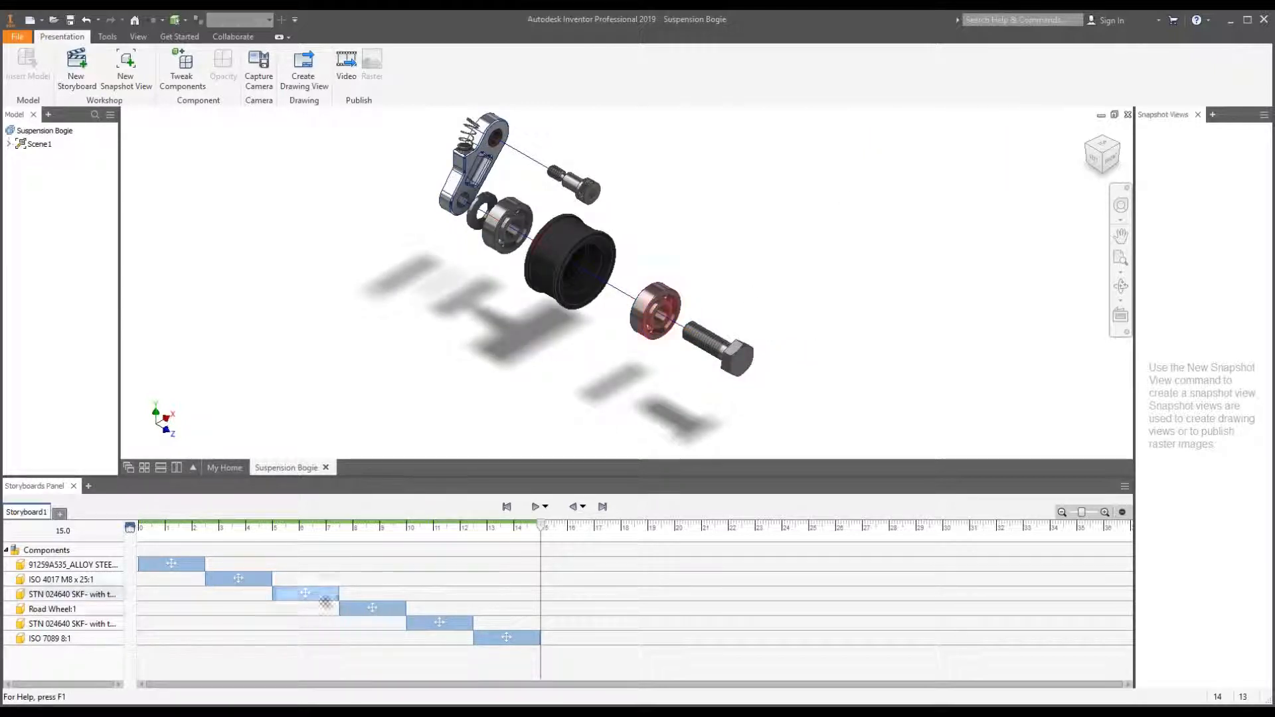
- Edit the road wheel's tweak in the storyboard and set its distance to 60 mm
right_click(352, 610)
click(366, 638)
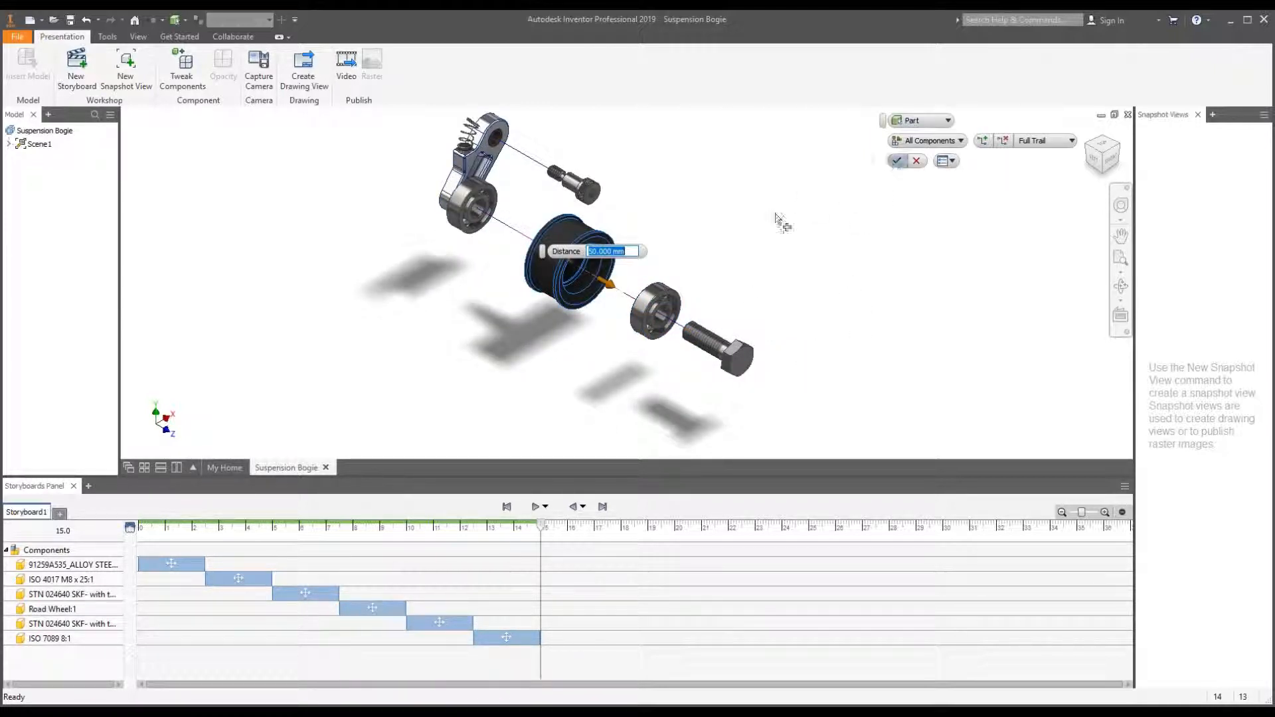
text(60)
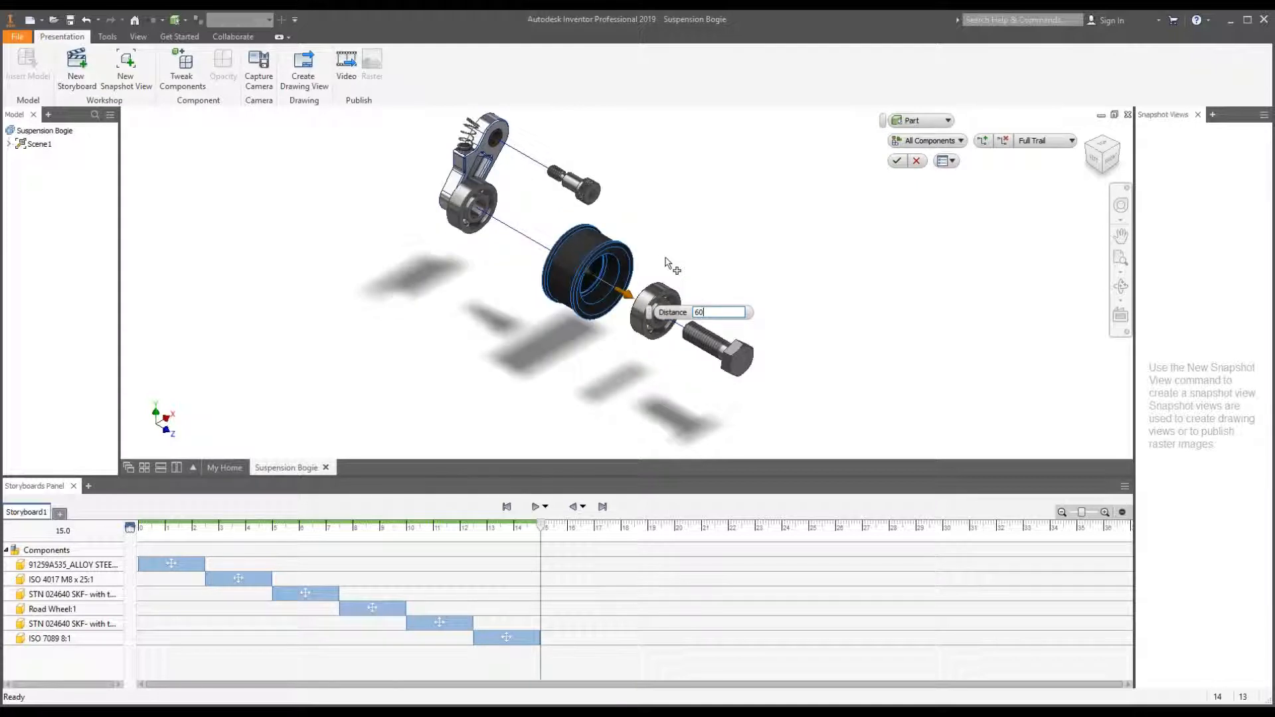
click(897, 161)
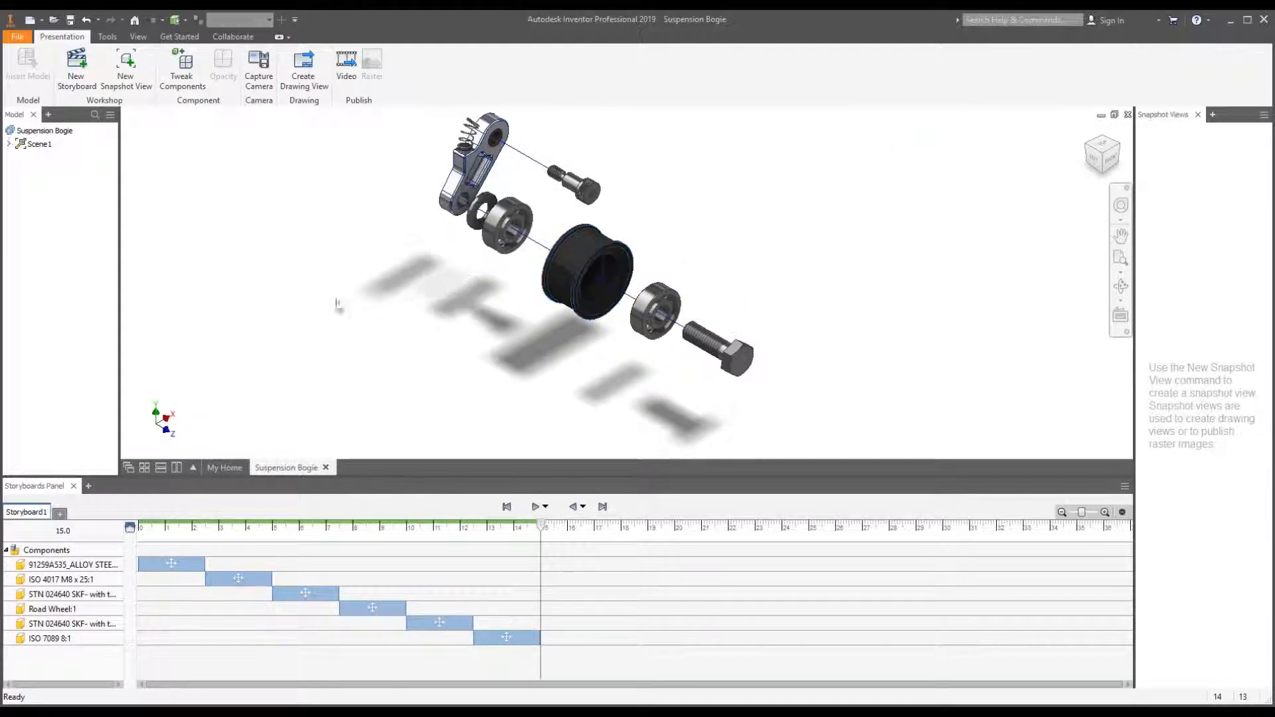
- Edit the rear bearing's tweak in the storyboard and increase its distance so it sits farther from the washer
right_click(418, 625)
click(440, 652)
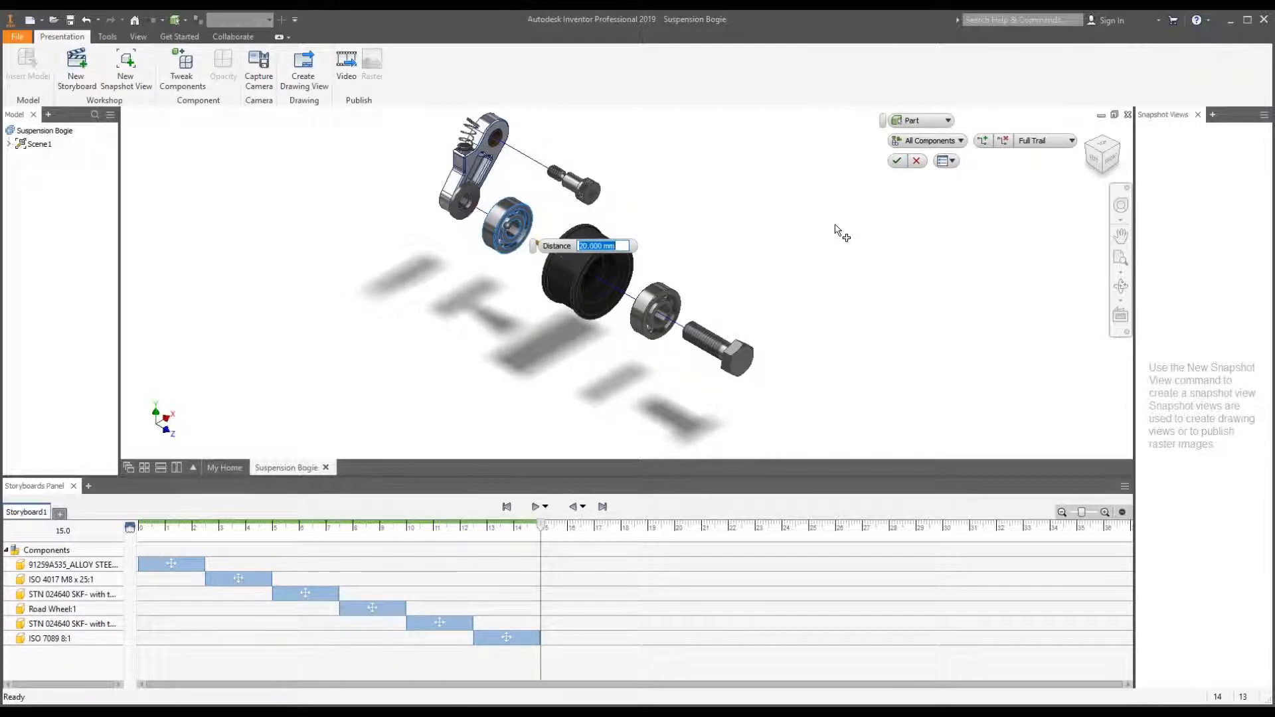
click(897, 160)
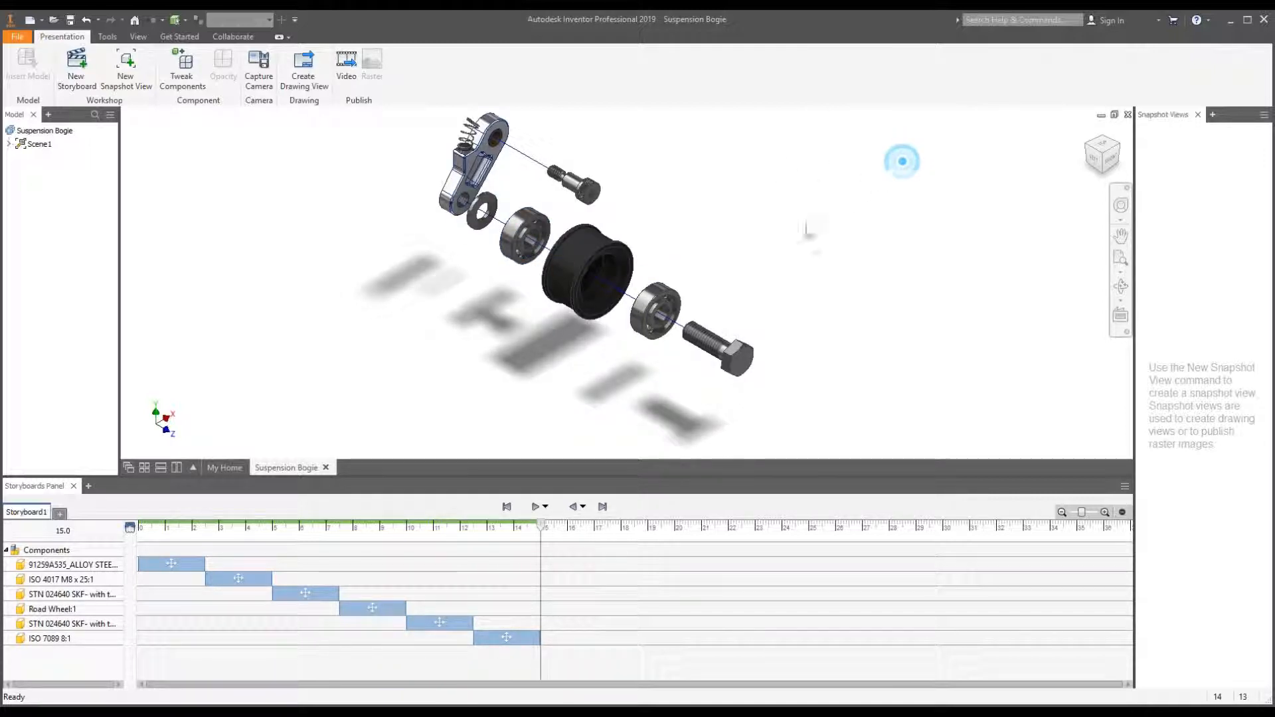
- Edit the ISO 7089 washer's tweak in the storyboard and set its distance to 15 mm
right_click(509, 634)
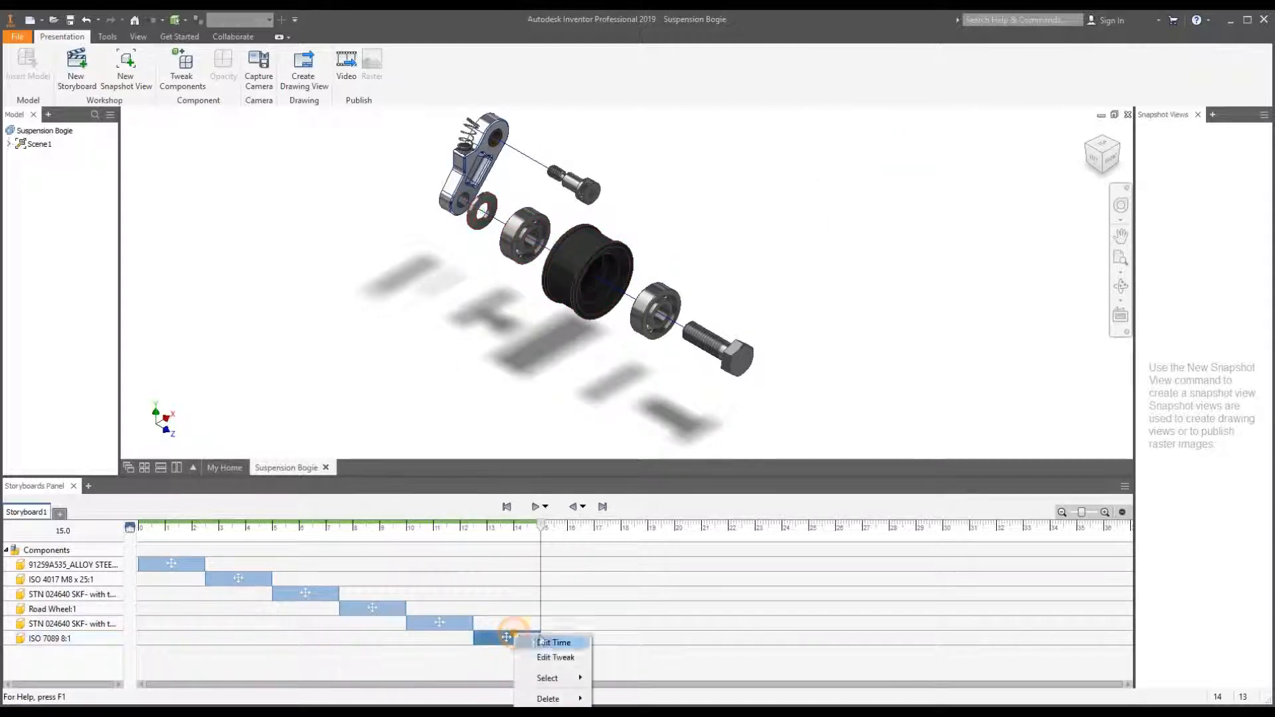
click(549, 655)
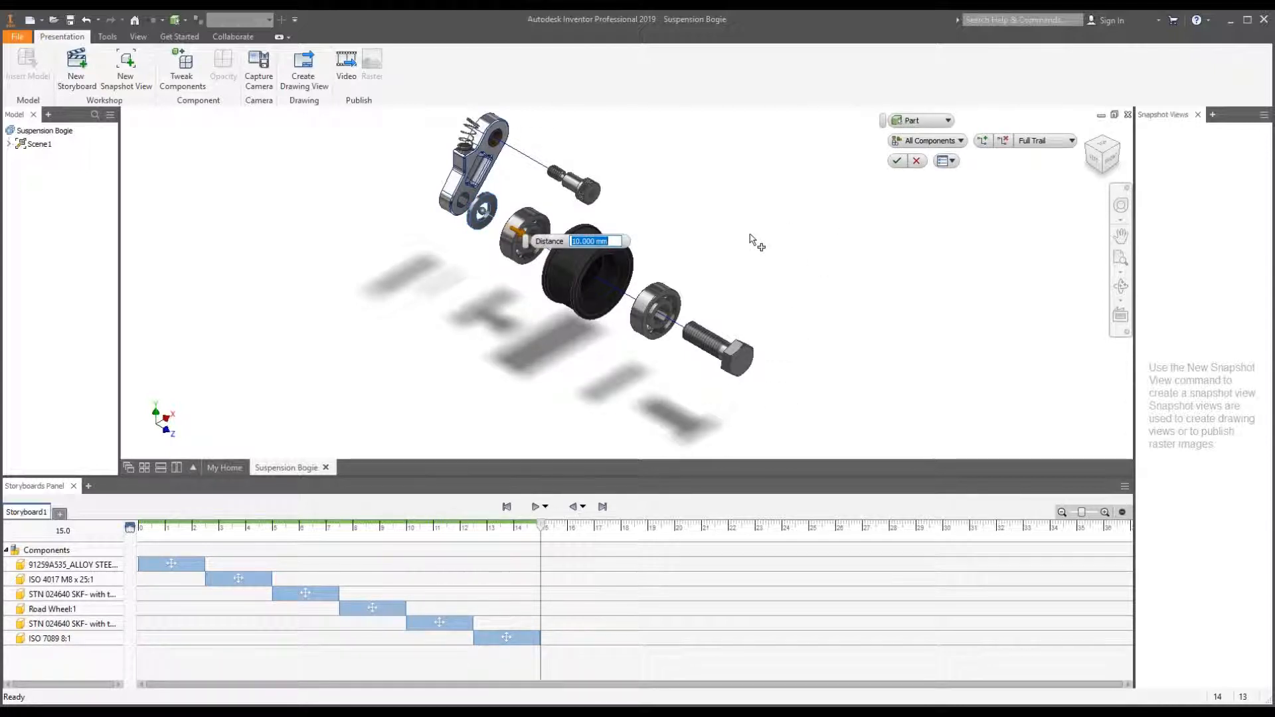
text(15)
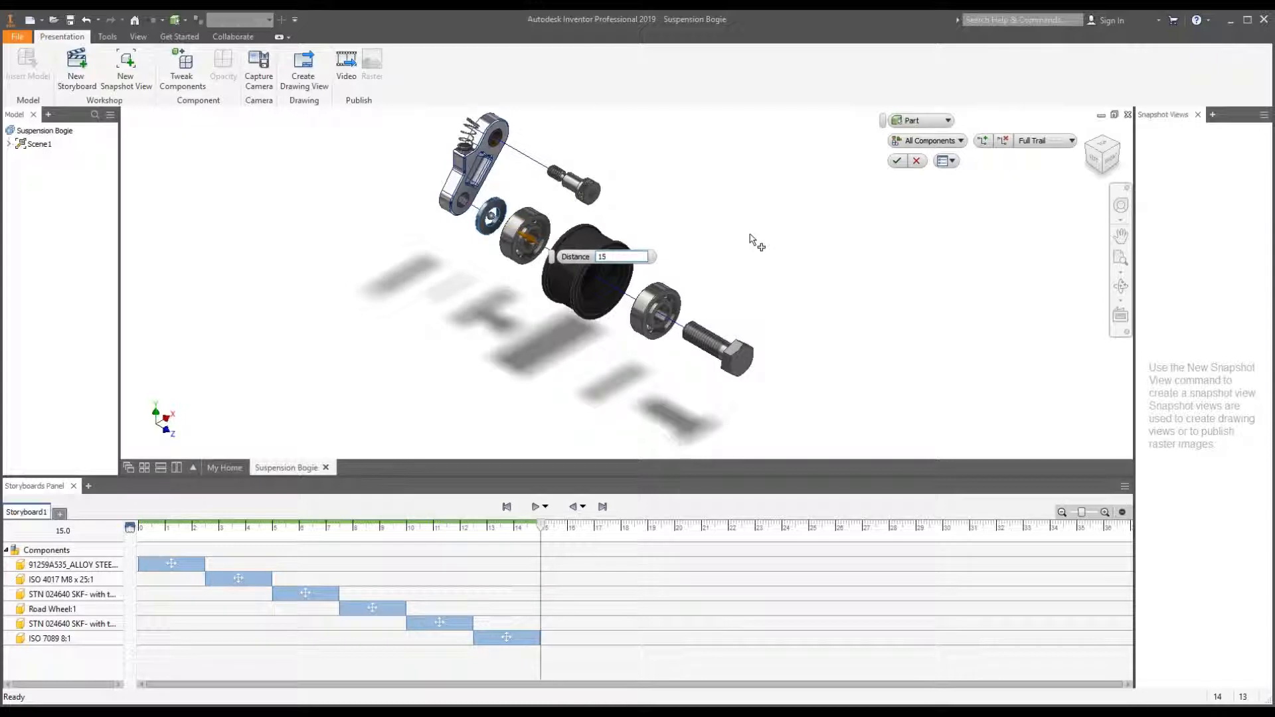
click(898, 161)
- Shrink the storyboard area to enlarge the model view and look over the exploded assembly
scroll(515, 315, down, 3)
scroll(515, 314, up, 4)
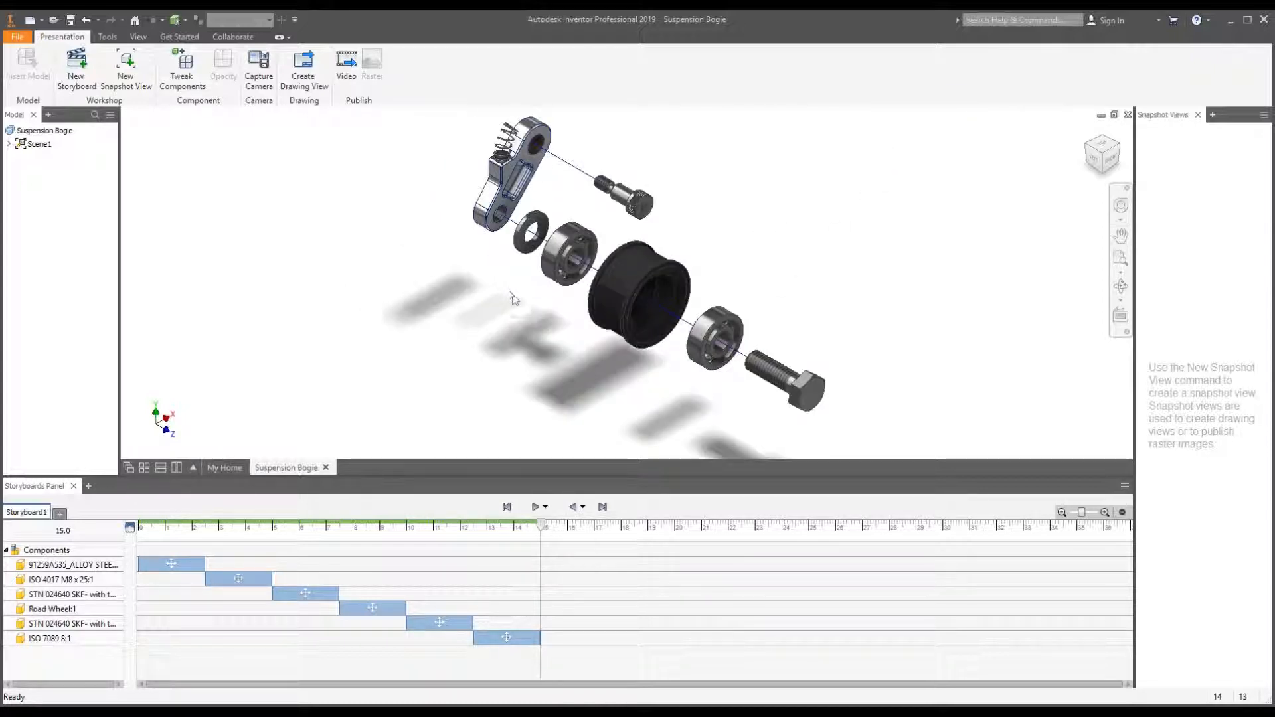
scroll(515, 314, down, 3)
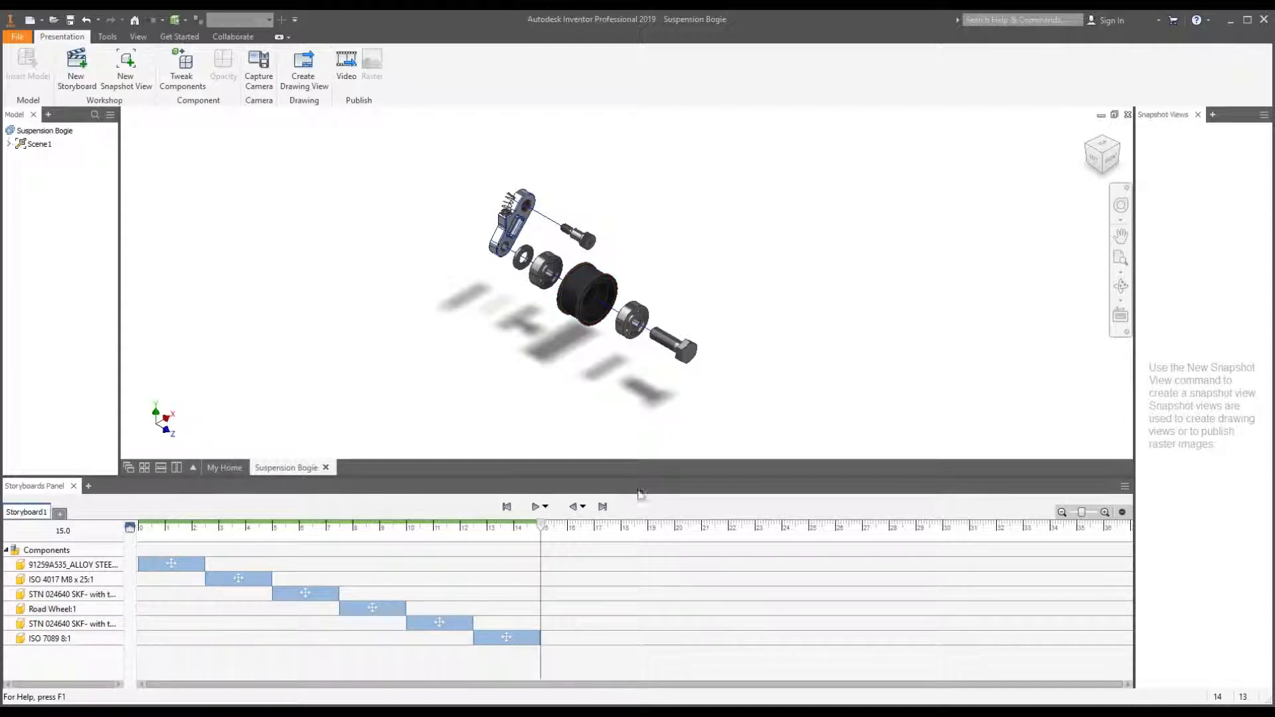
drag(657, 473, 659, 492)
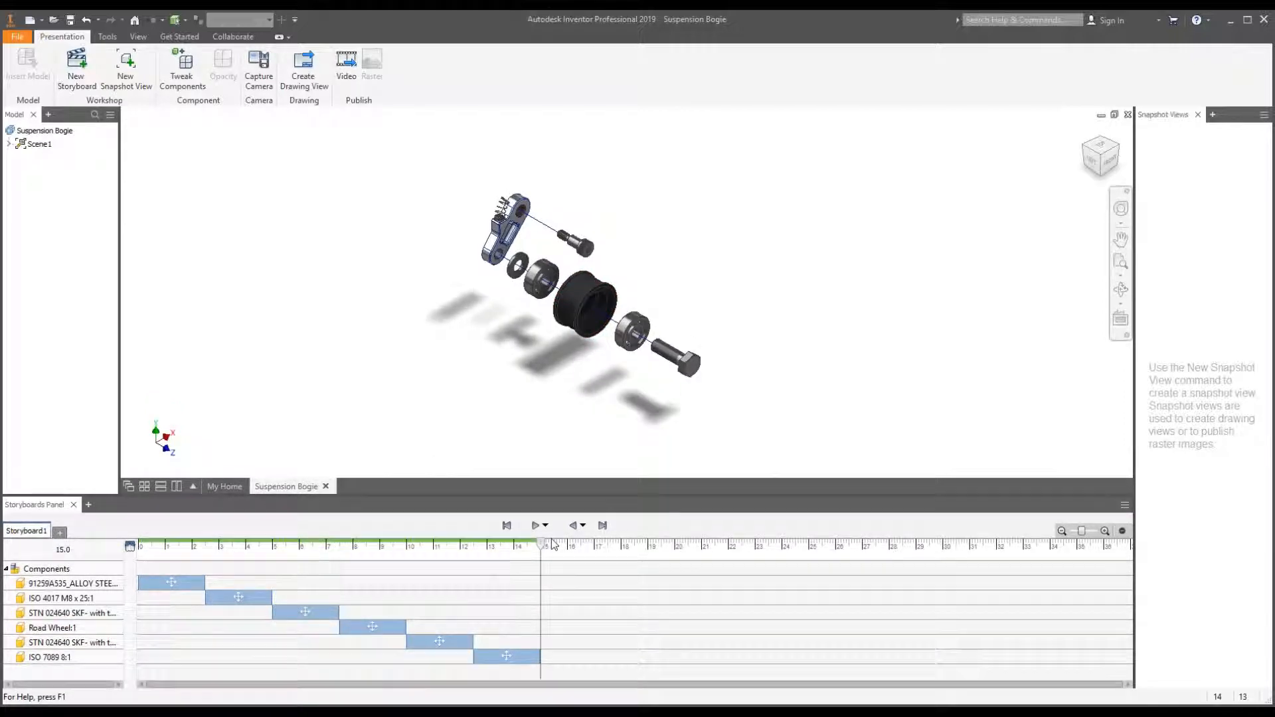
drag(647, 497, 656, 534)
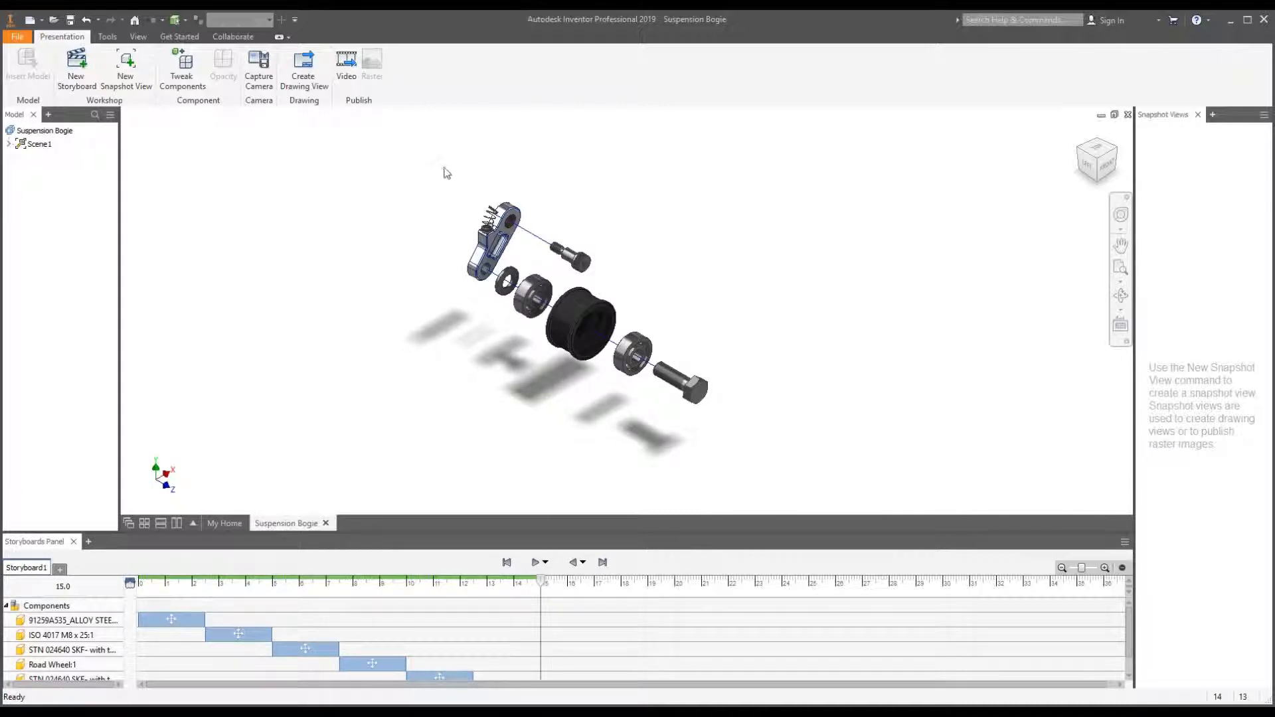
drag(426, 162, 736, 464)
click(736, 463)
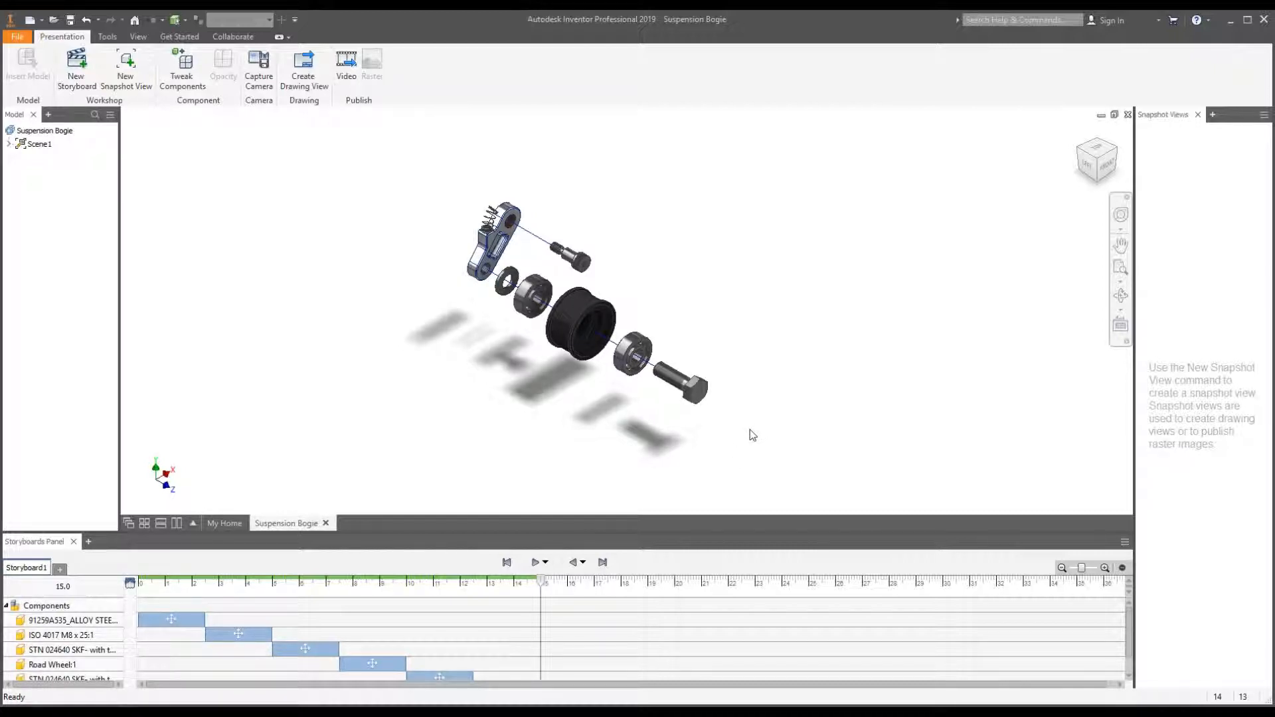
- Start creating a drawing view from the presentation and save the presentation as Suspension Bogie 2
click(291, 78)
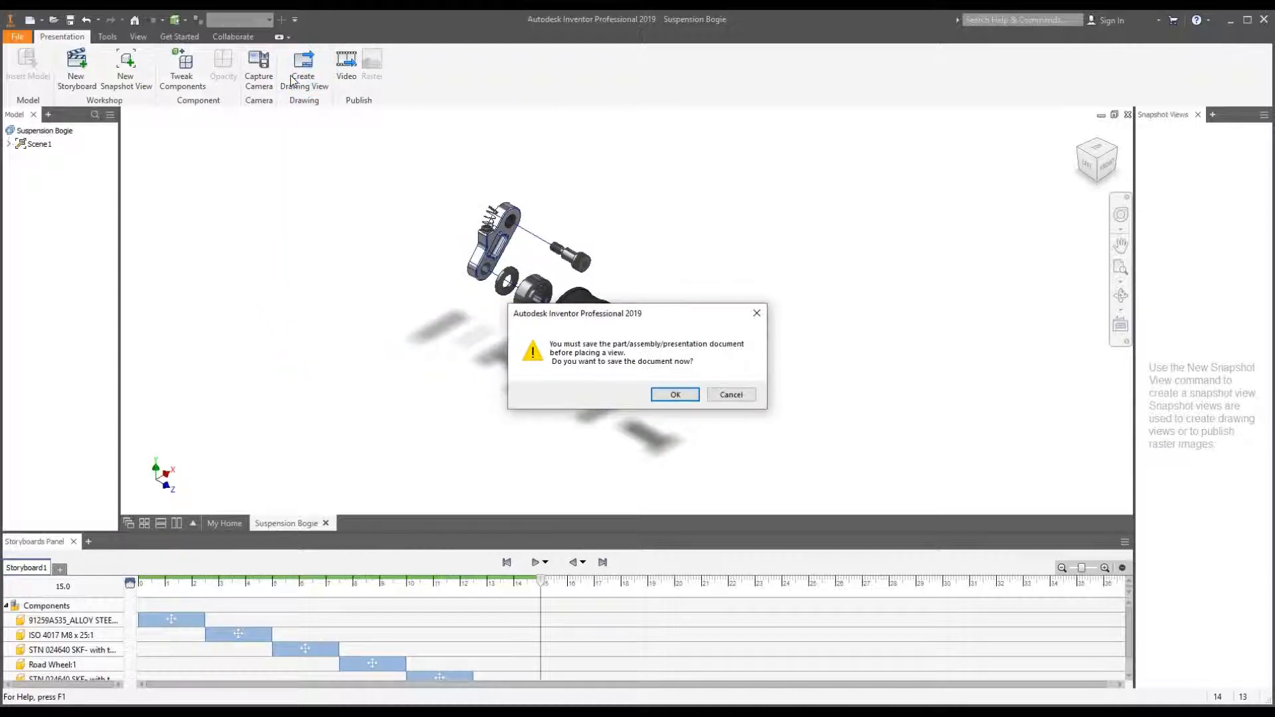
click(683, 396)
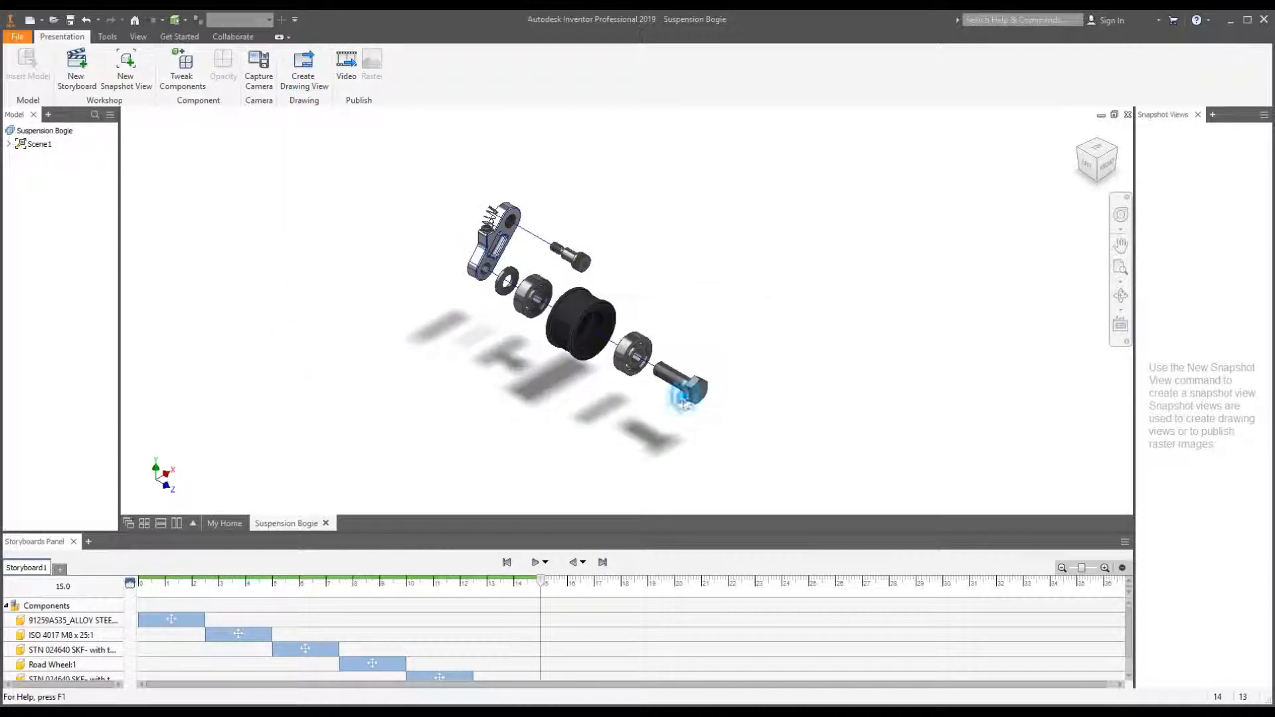
click(688, 459)
text(2)
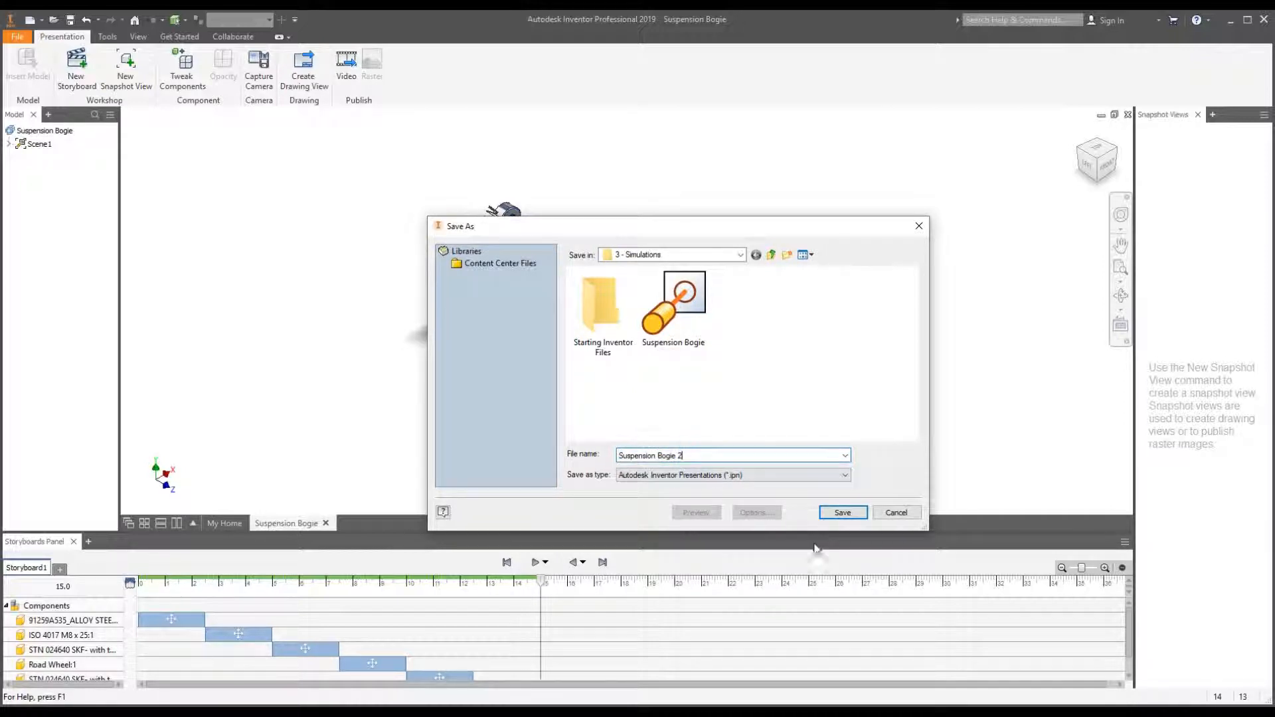
click(845, 513)
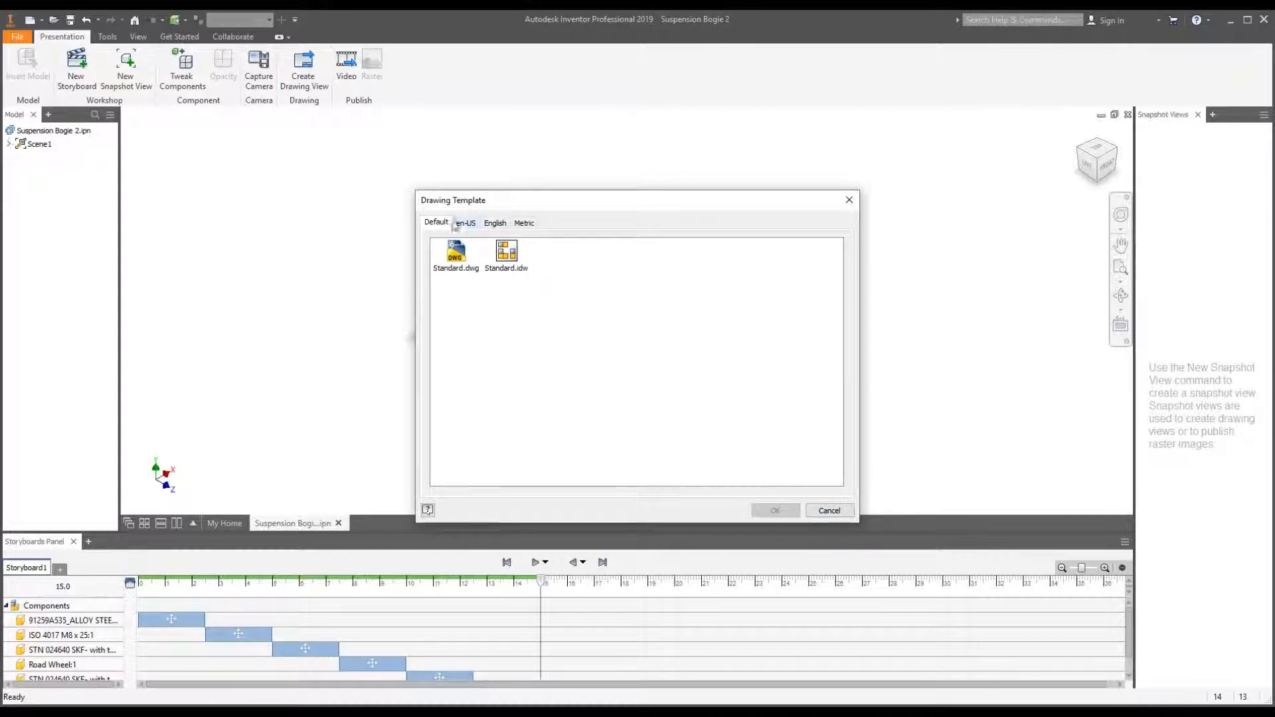
- Create the drawing from the metric ANSI (mm).dwg template and have a snapshot view added to the presentation automatically
click(525, 224)
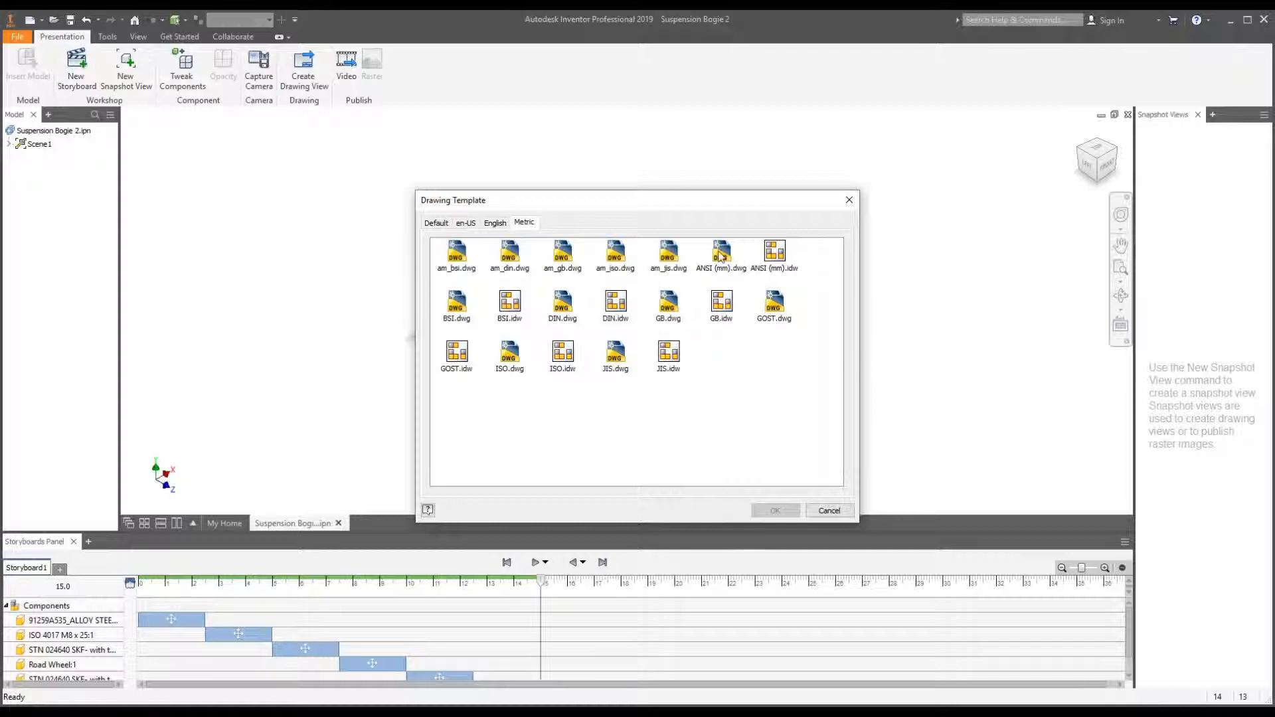
double_click(721, 257)
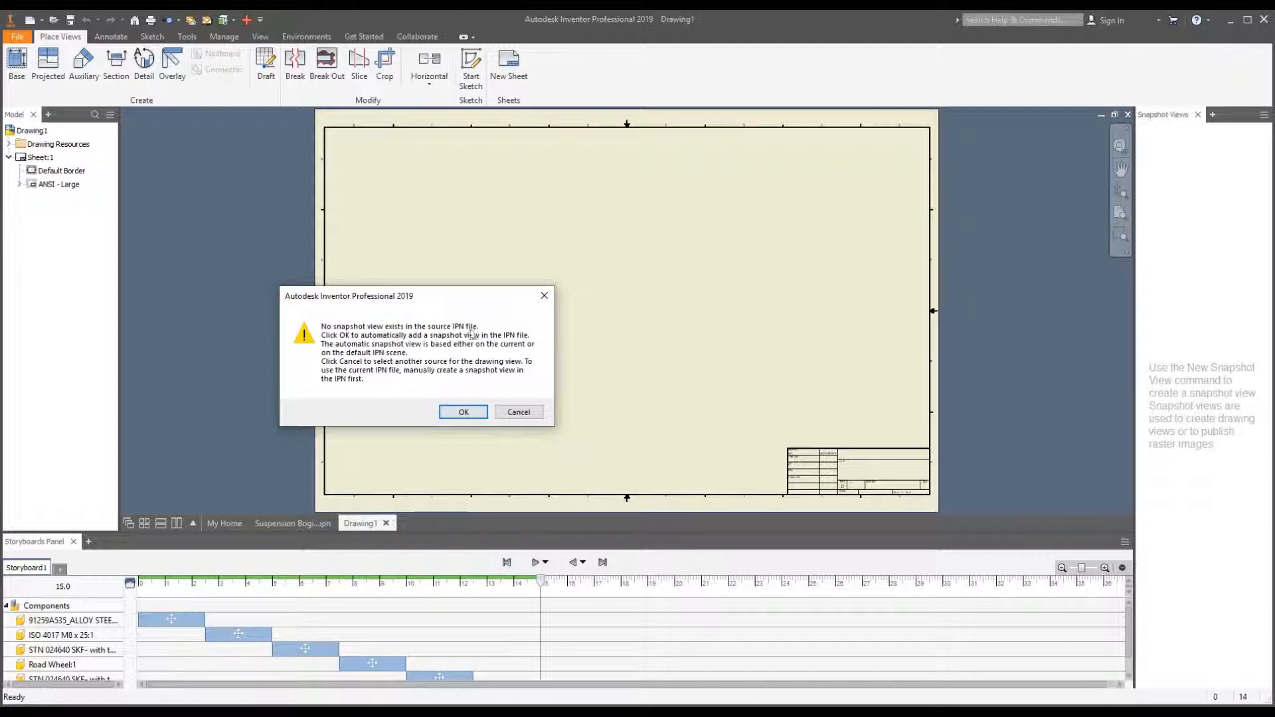
drag(389, 298, 576, 245)
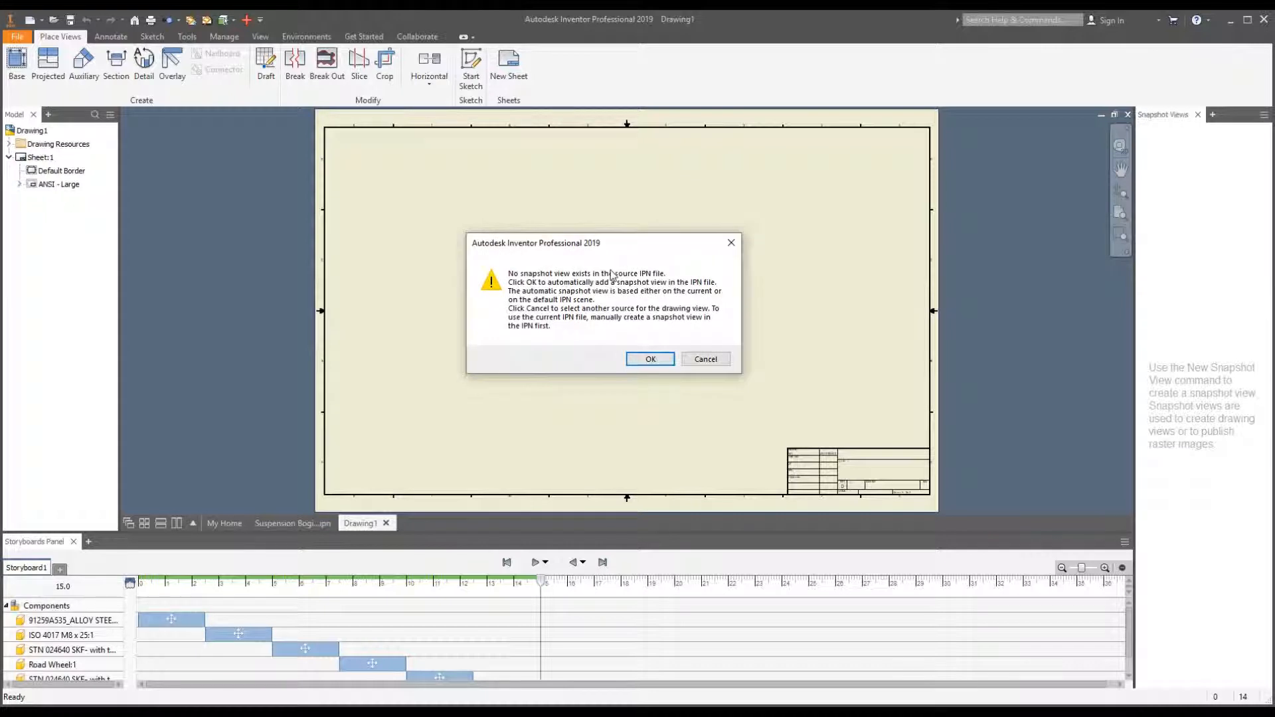
click(650, 359)
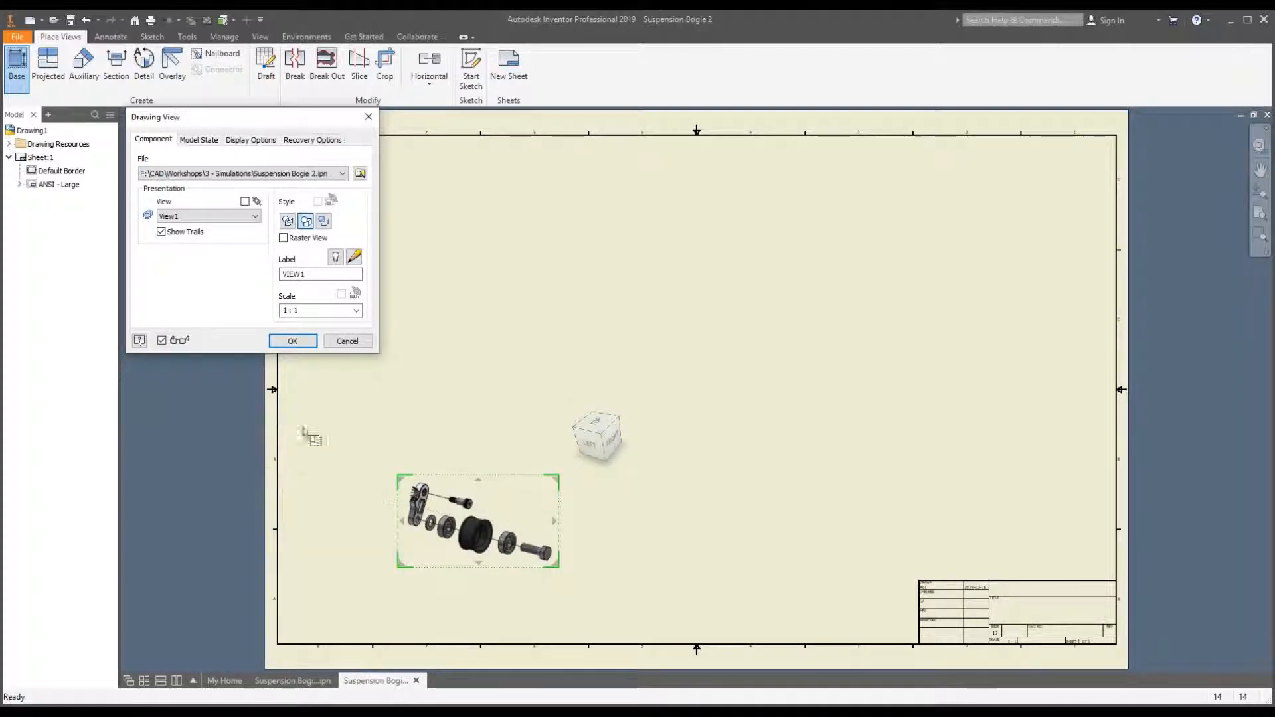
- Leave the drawing view unplaced and return to the Suspension Bogie 2 presentation
click(609, 433)
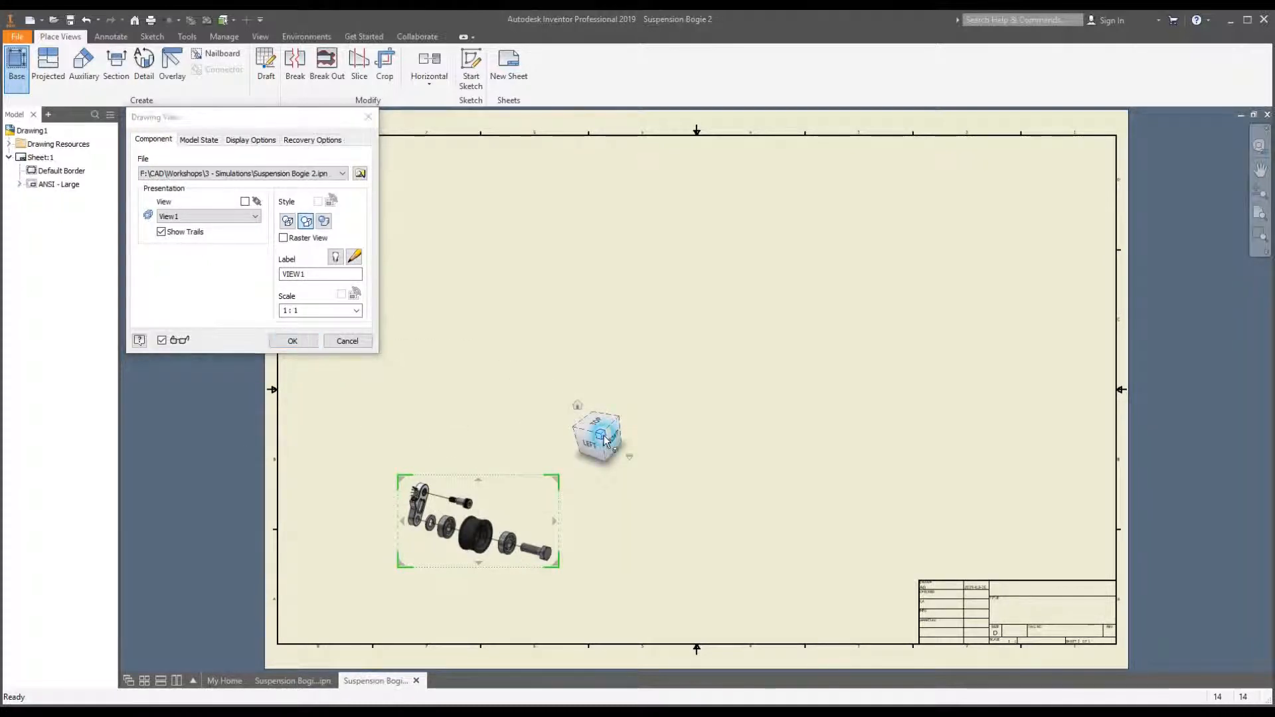
click(331, 682)
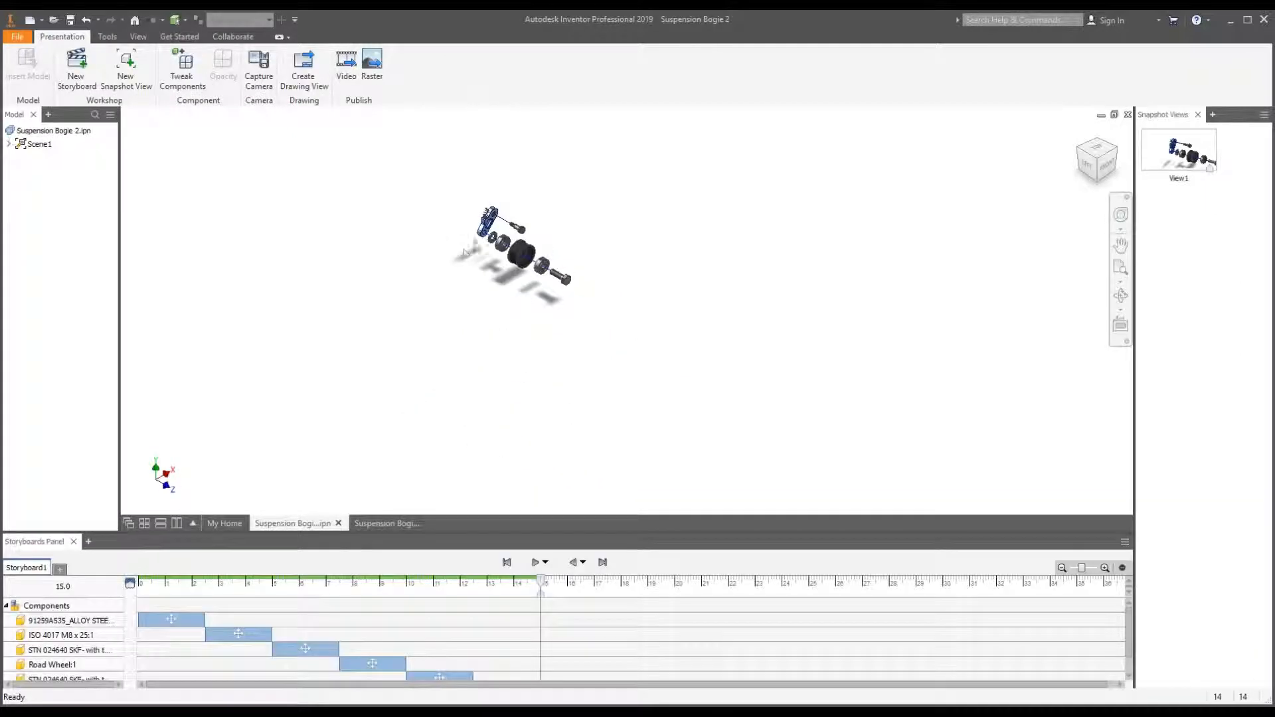
scroll(480, 208, down, 3)
scroll(537, 257, down, 3)
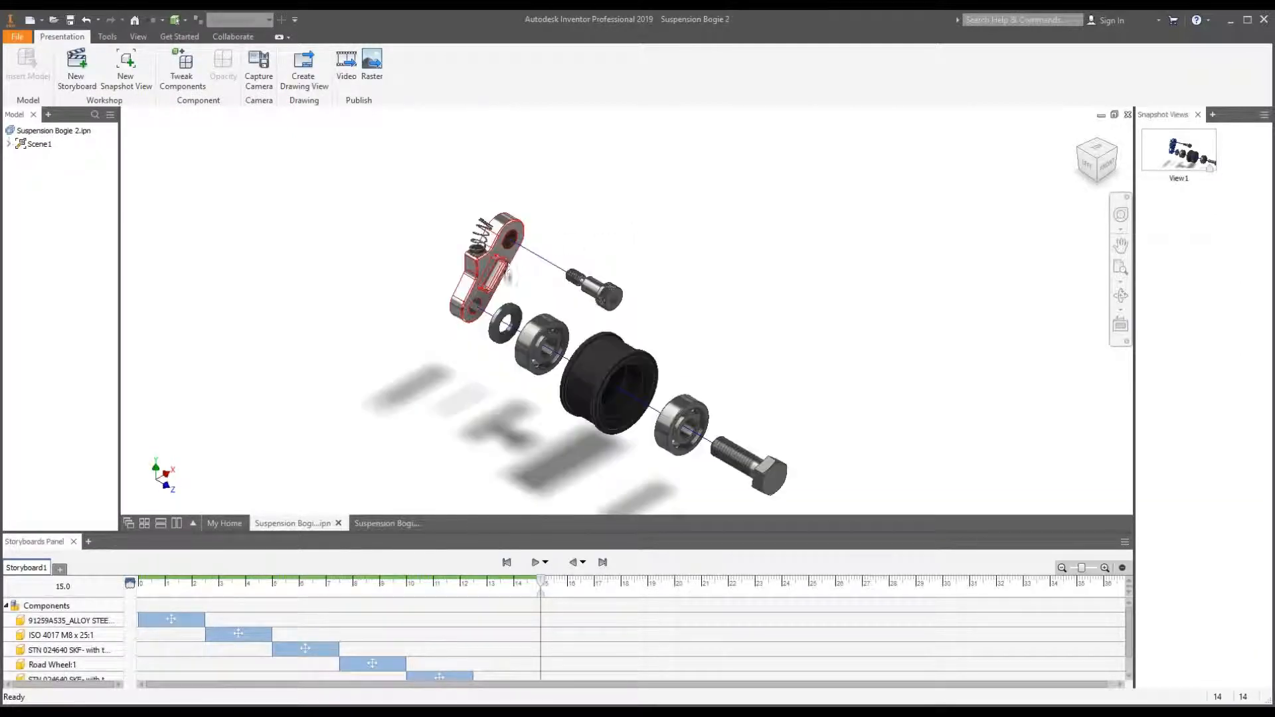
scroll(545, 312, up, 2)
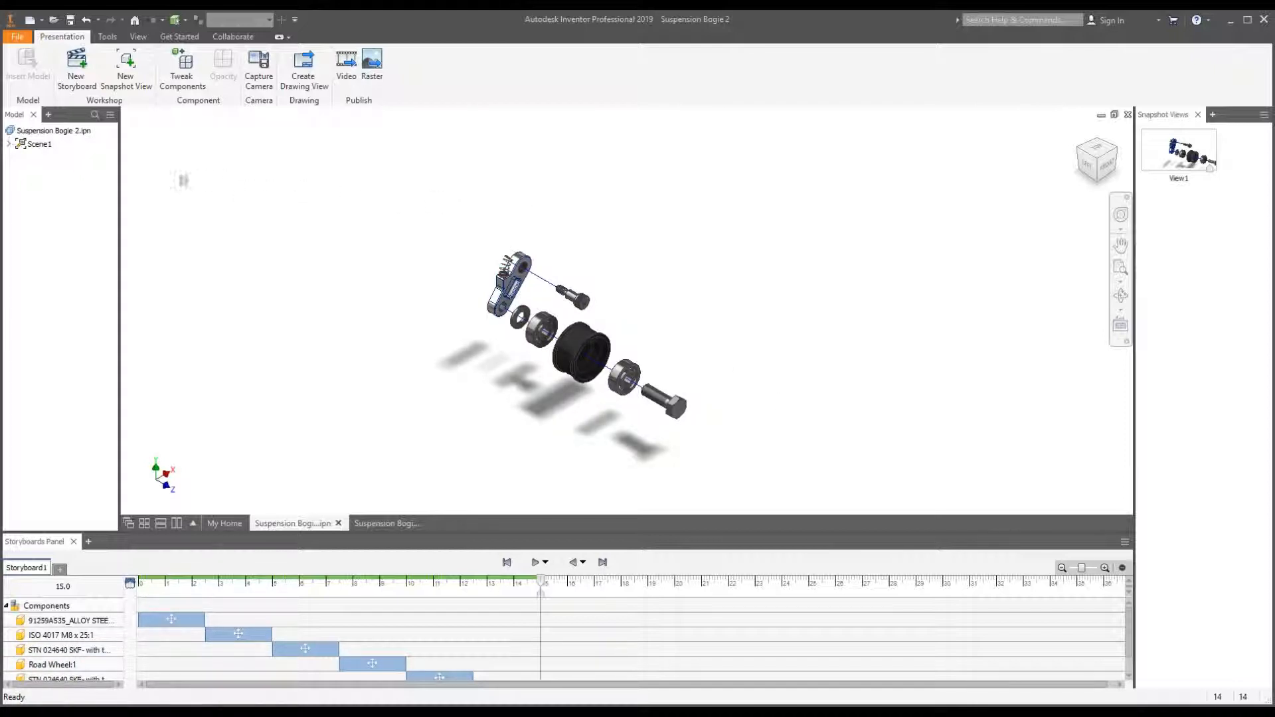
- Move the storyboard playhead to 2.4 s and create a snapshot view with only the shoulder screw exploded
drag(542, 585, 202, 584)
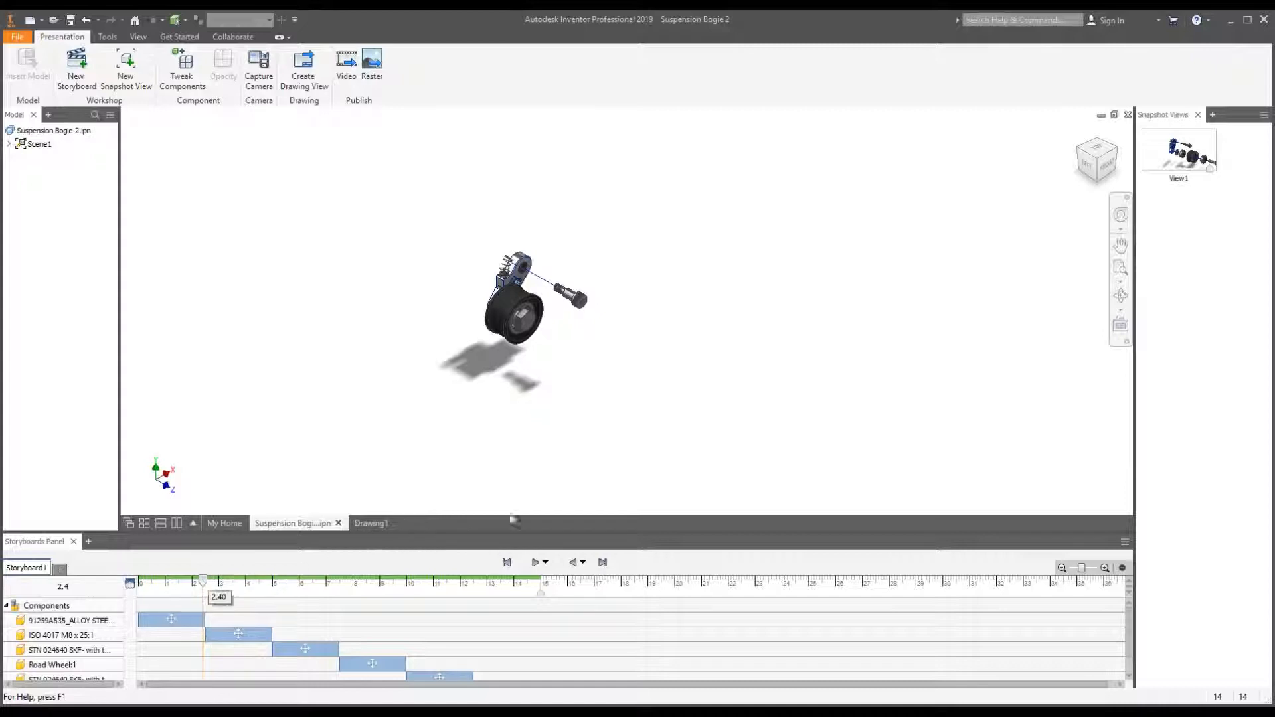
scroll(568, 300, down, 6)
scroll(647, 381, up, 3)
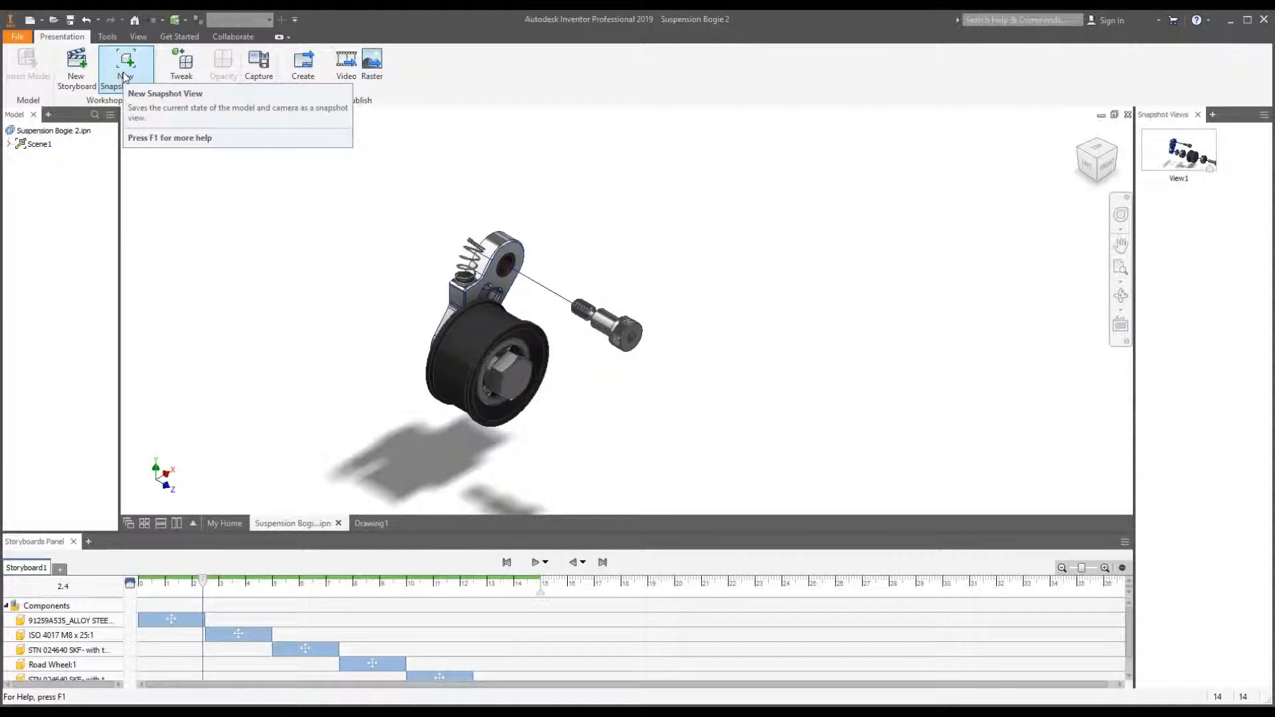
click(124, 77)
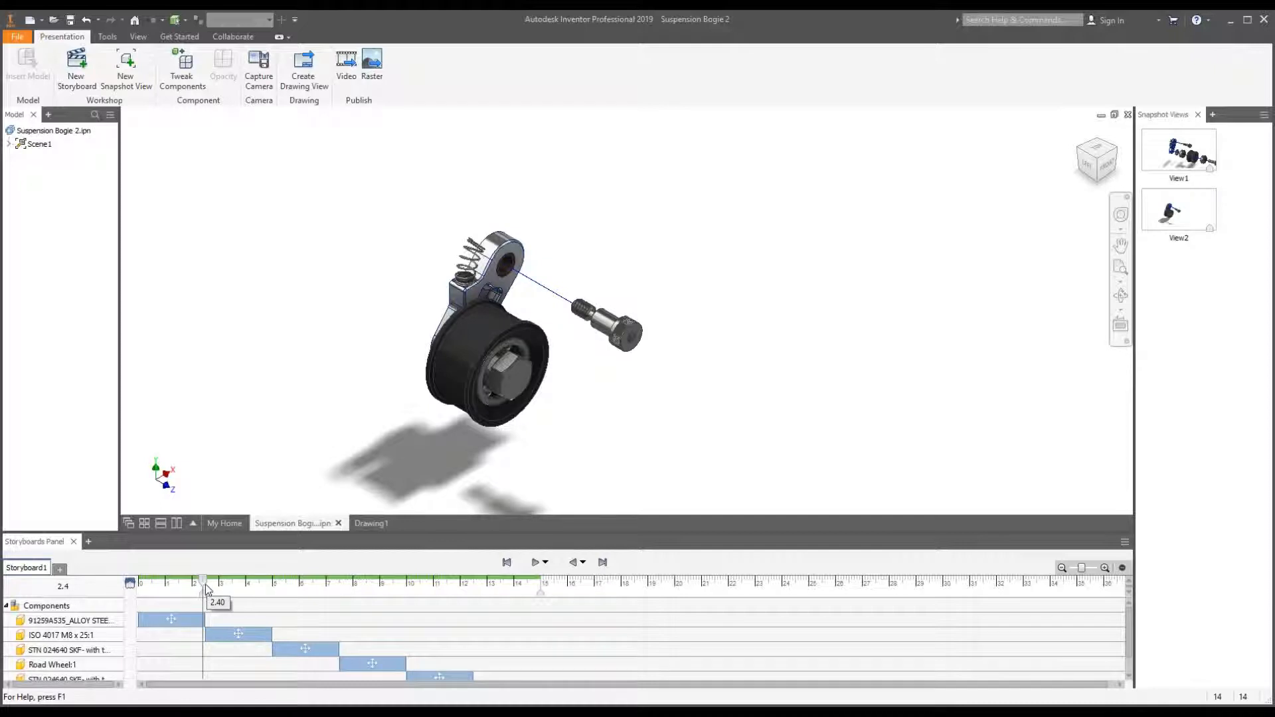
- Move the storyboard playhead to 14.9 s and create a snapshot view of the exploded assembly
drag(205, 587, 540, 592)
scroll(505, 597, down, 1)
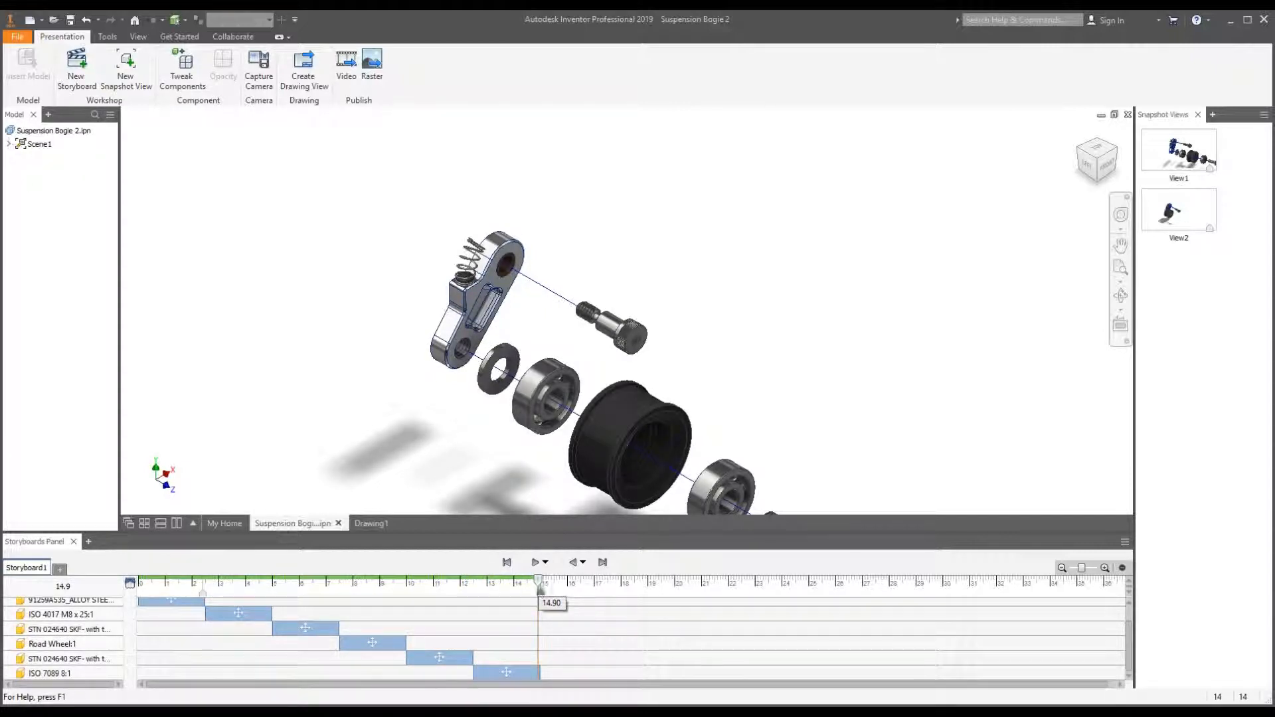
click(142, 67)
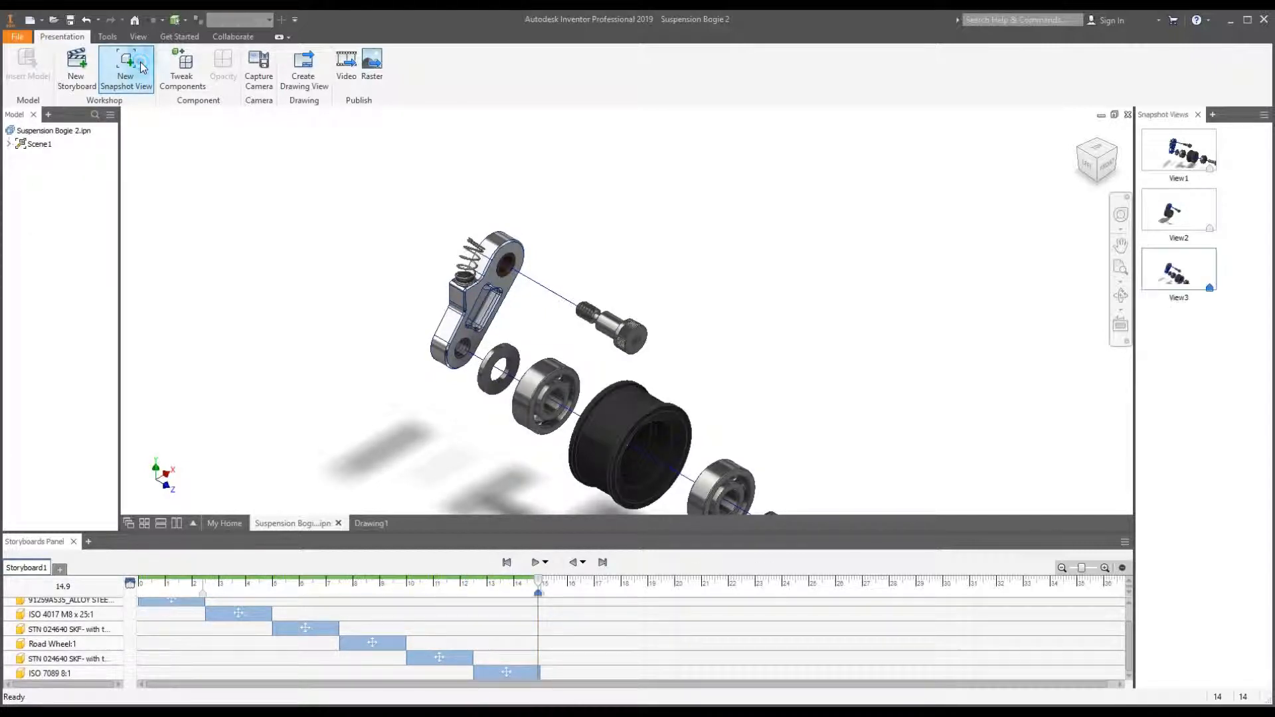
- Start a drawing view from the View3 snapshot using the metric ANSI (mm).dwg template
right_click(1196, 271)
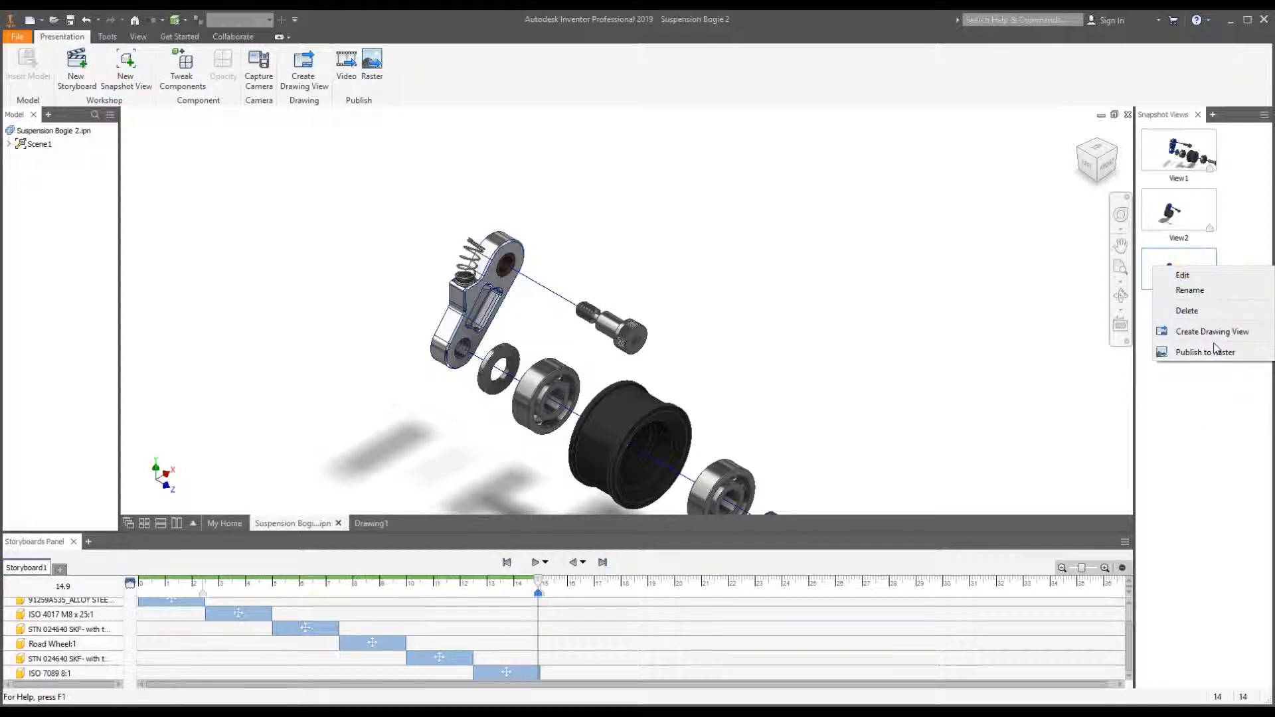
click(1217, 446)
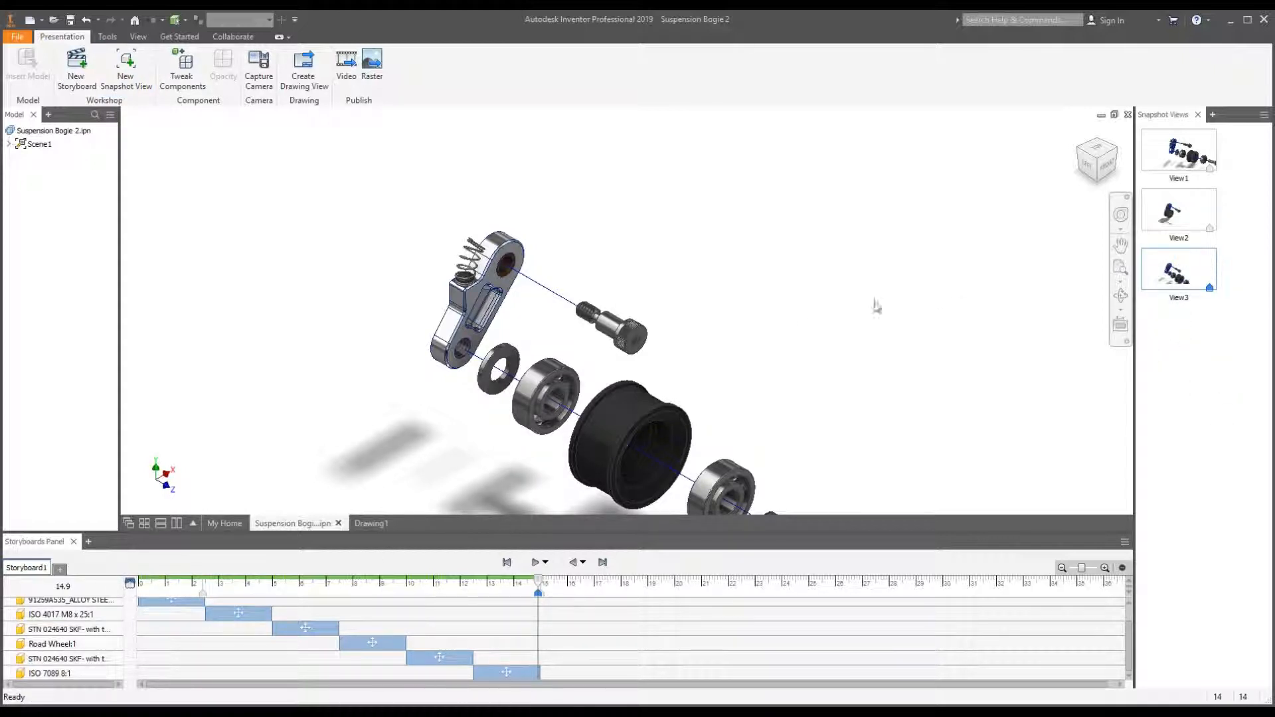
right_click(1179, 279)
click(1199, 333)
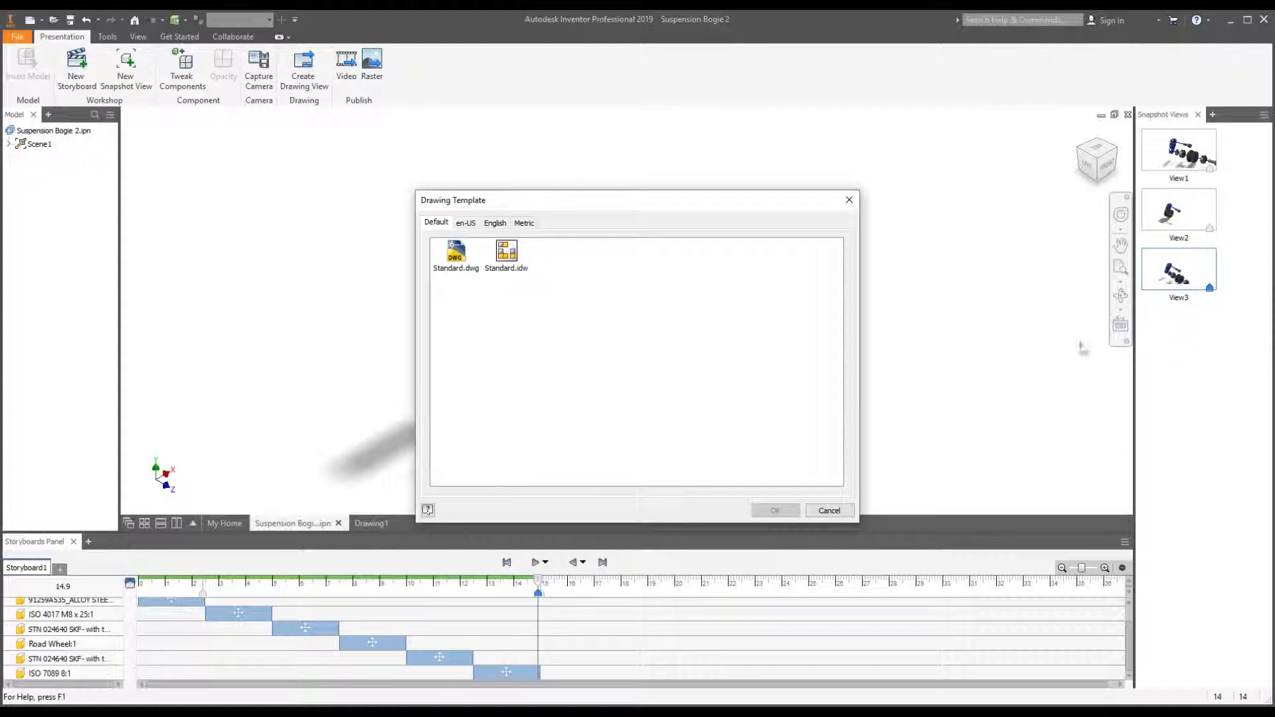
click(524, 222)
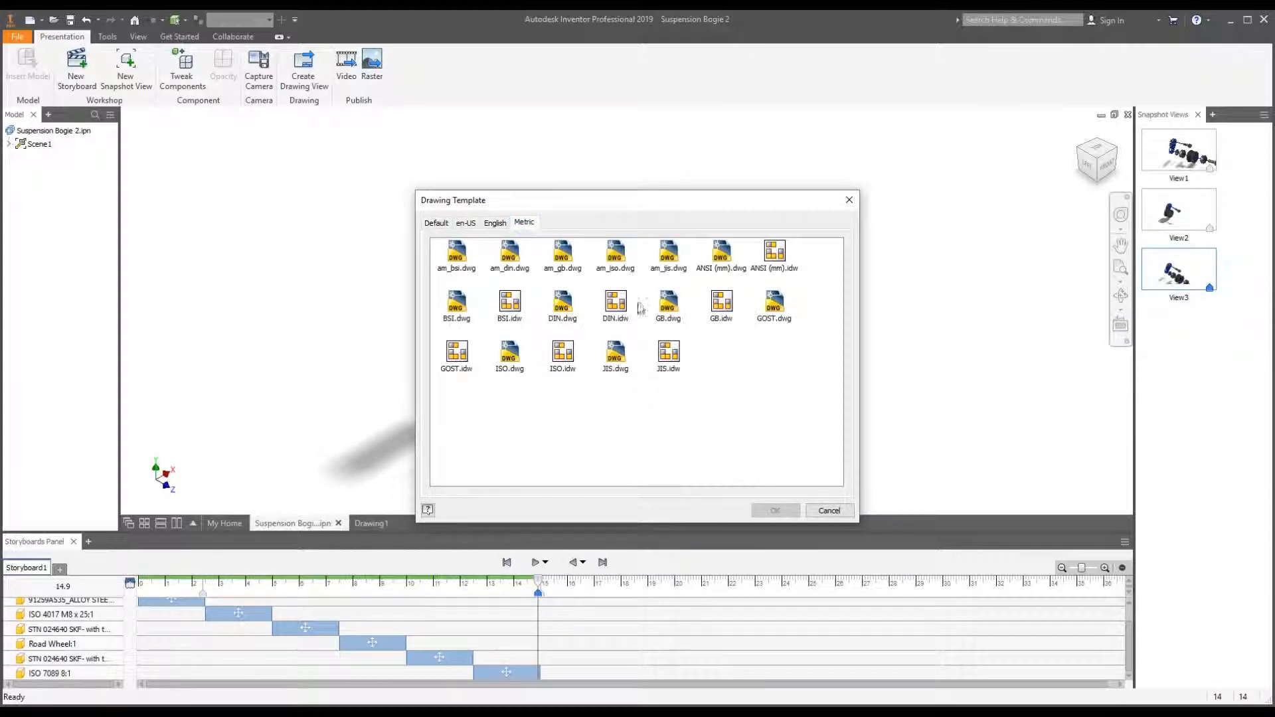
double_click(712, 263)
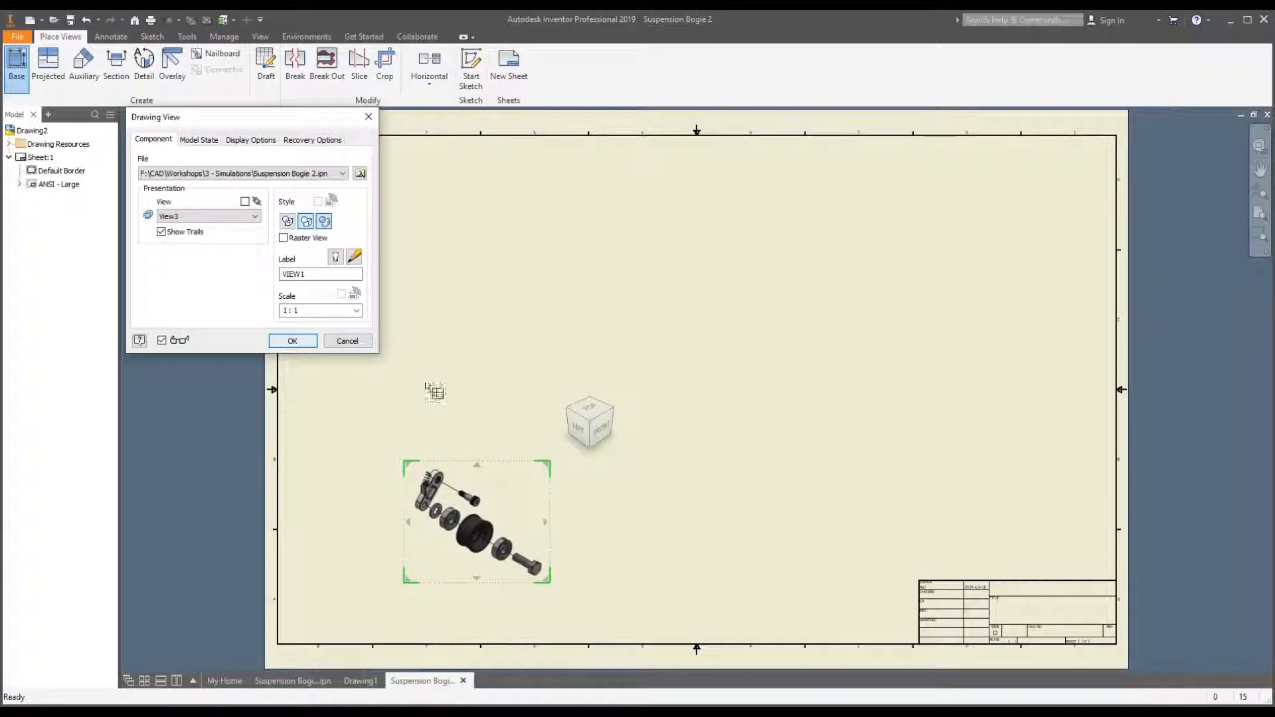
- Position the View3 exploded view near the middle of the sheet and place it at a scale of 1.5
click(359, 681)
click(432, 681)
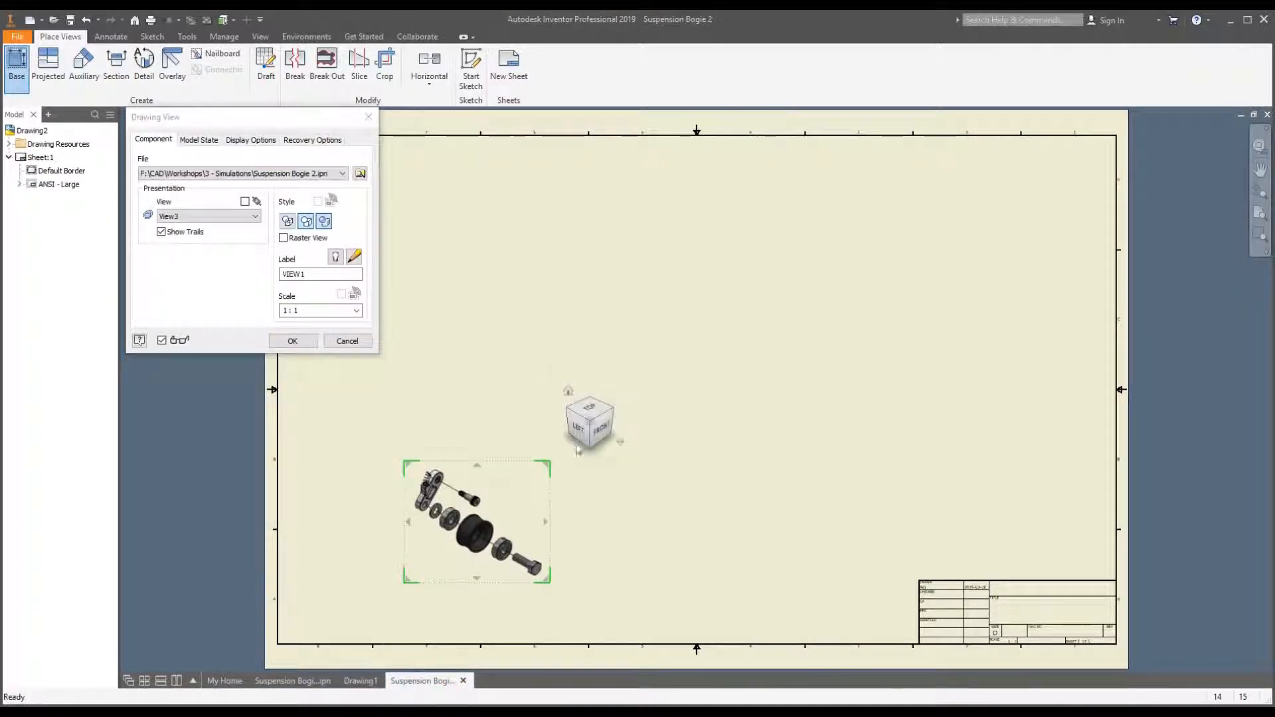
drag(485, 527, 644, 377)
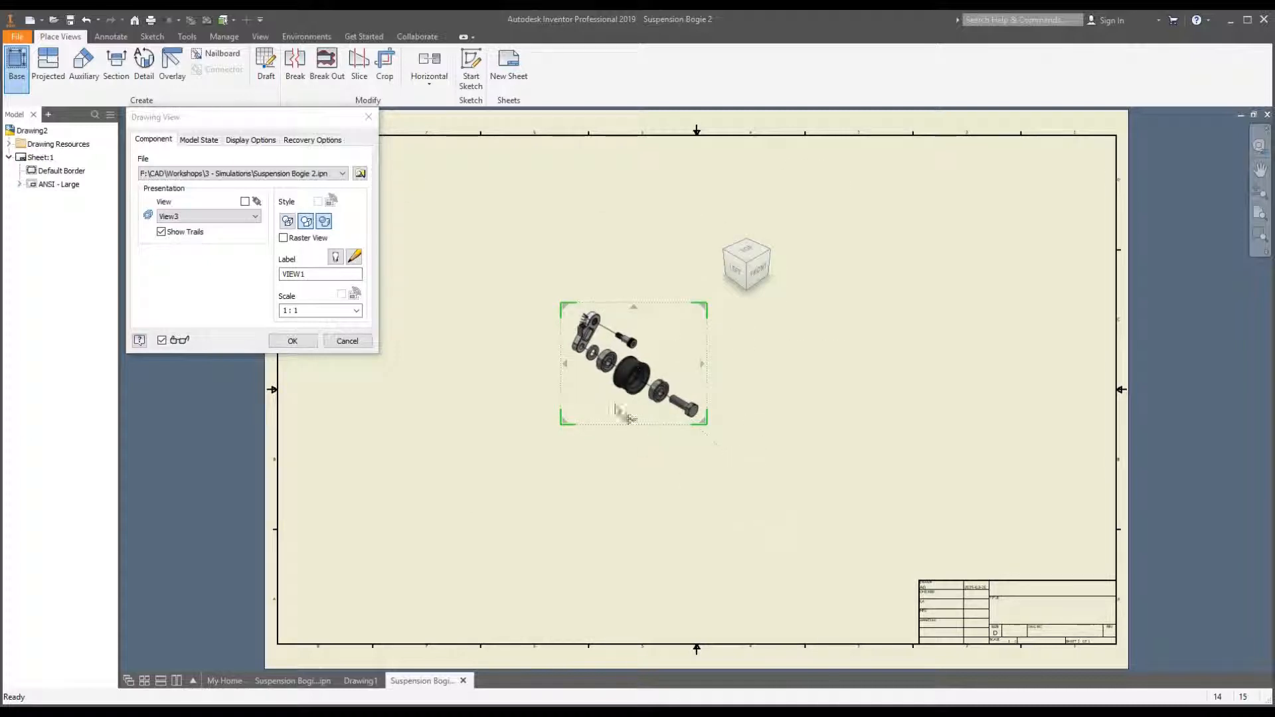
scroll(629, 368, up, 5)
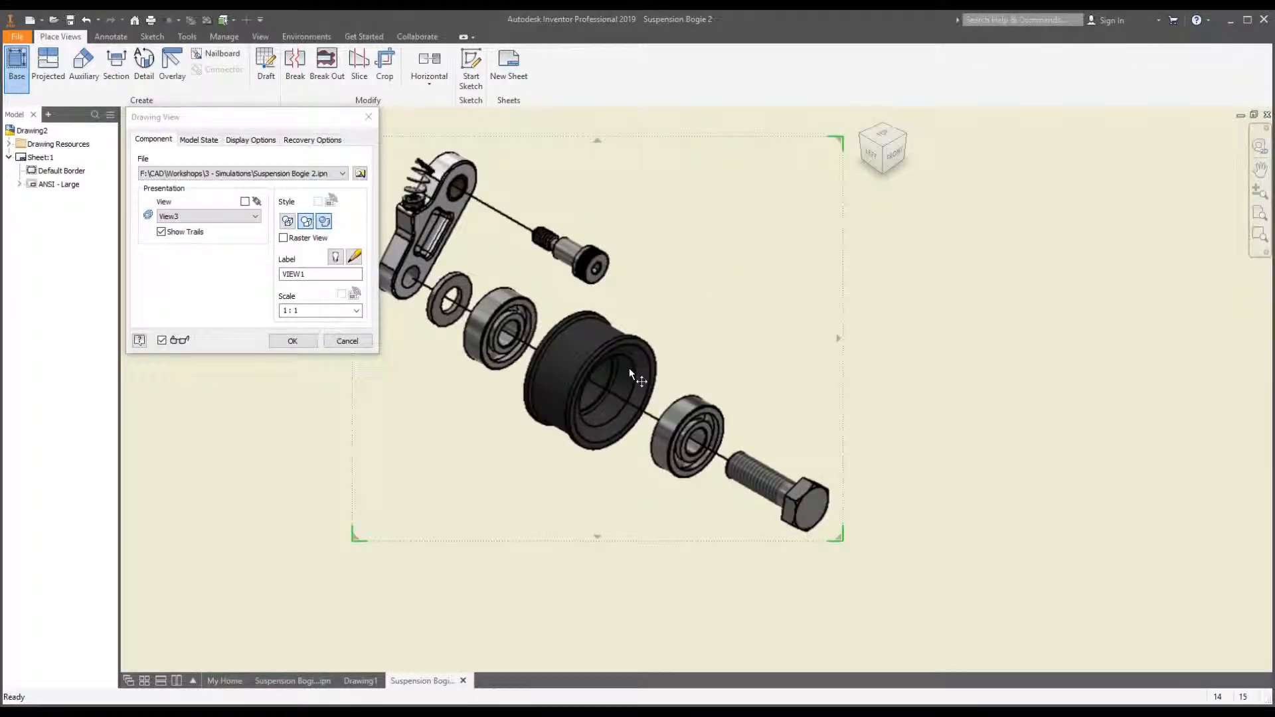
scroll(635, 397, down, 6)
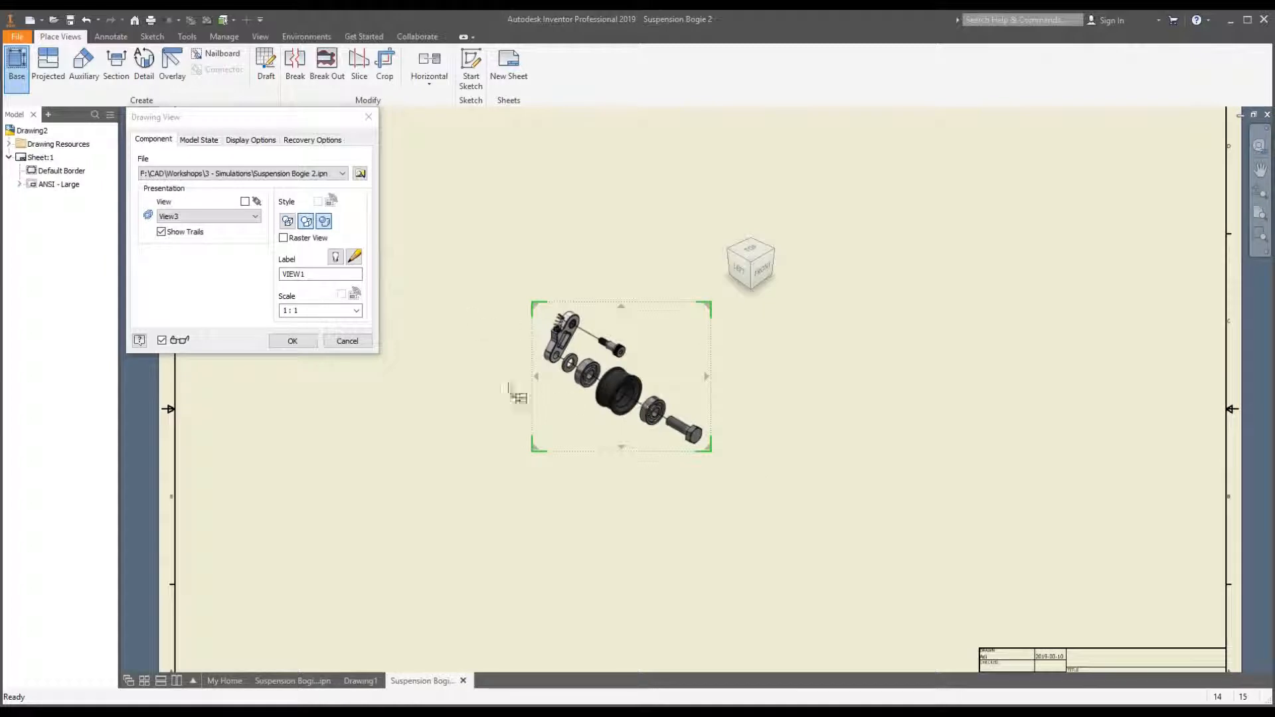
scroll(703, 382, up, 3)
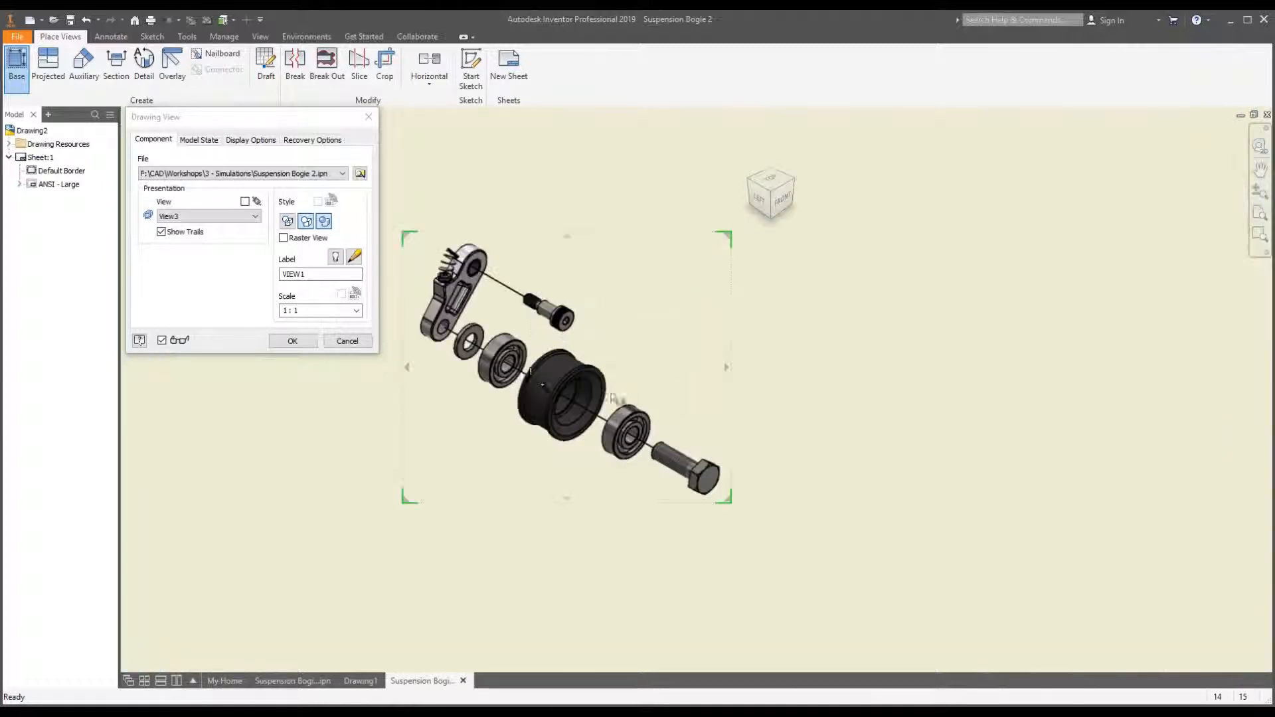
scroll(697, 473, down, 3)
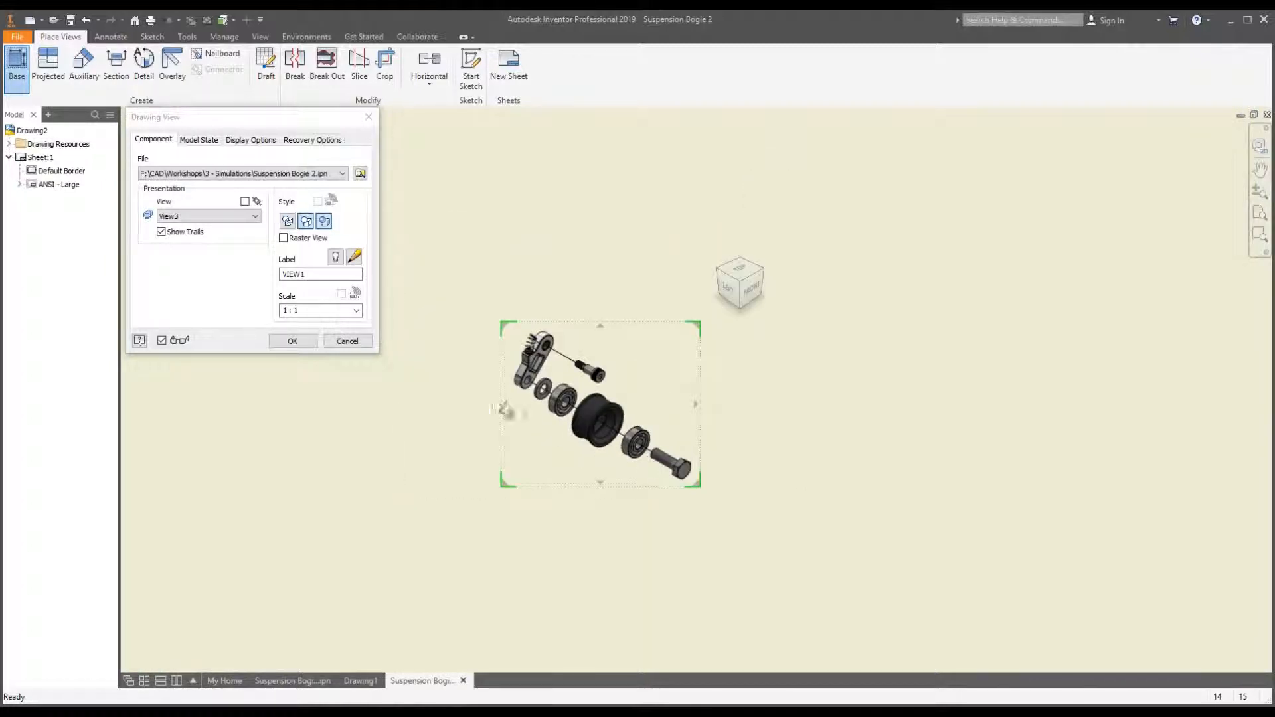
scroll(691, 379, down, 5)
scroll(850, 414, up, 3)
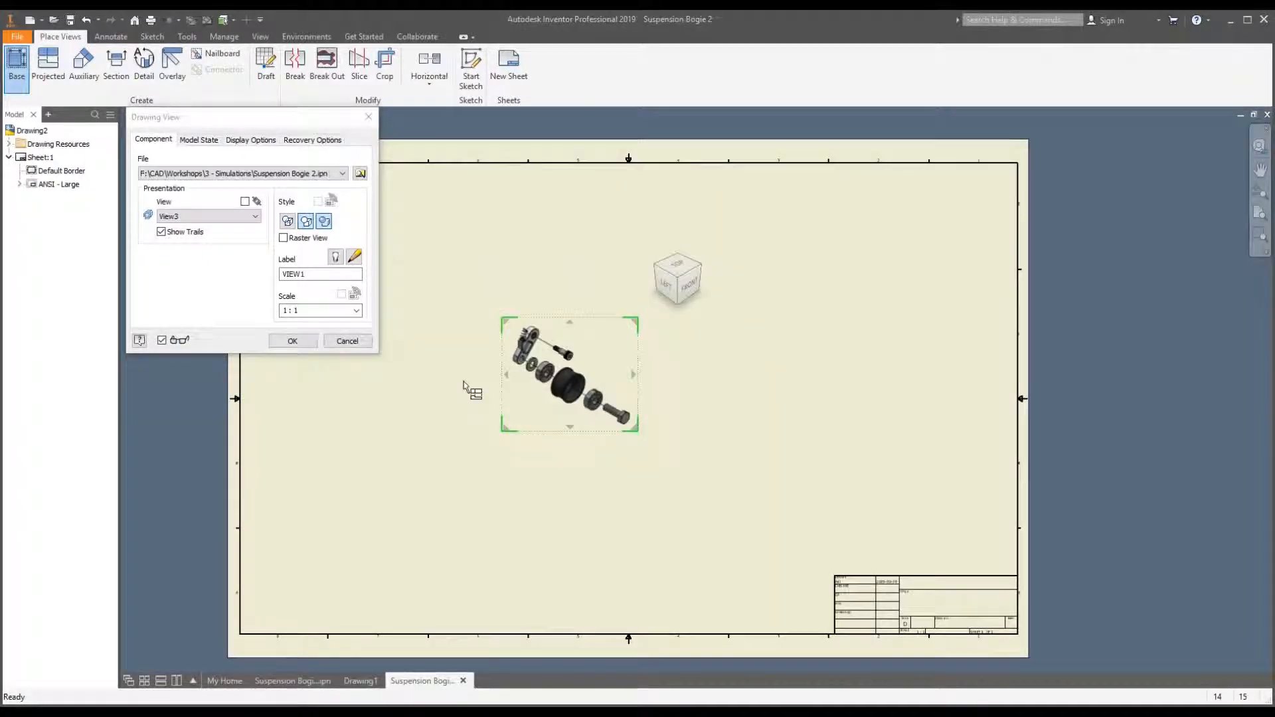
click(316, 311)
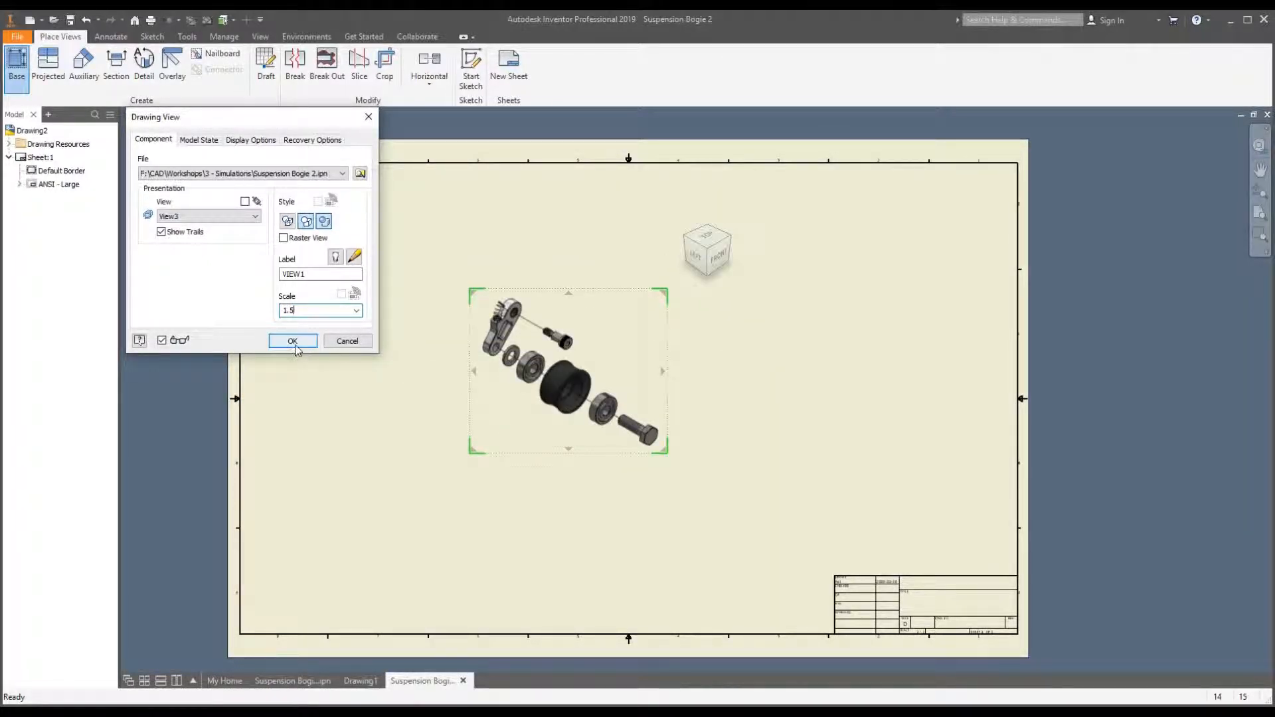
click(293, 340)
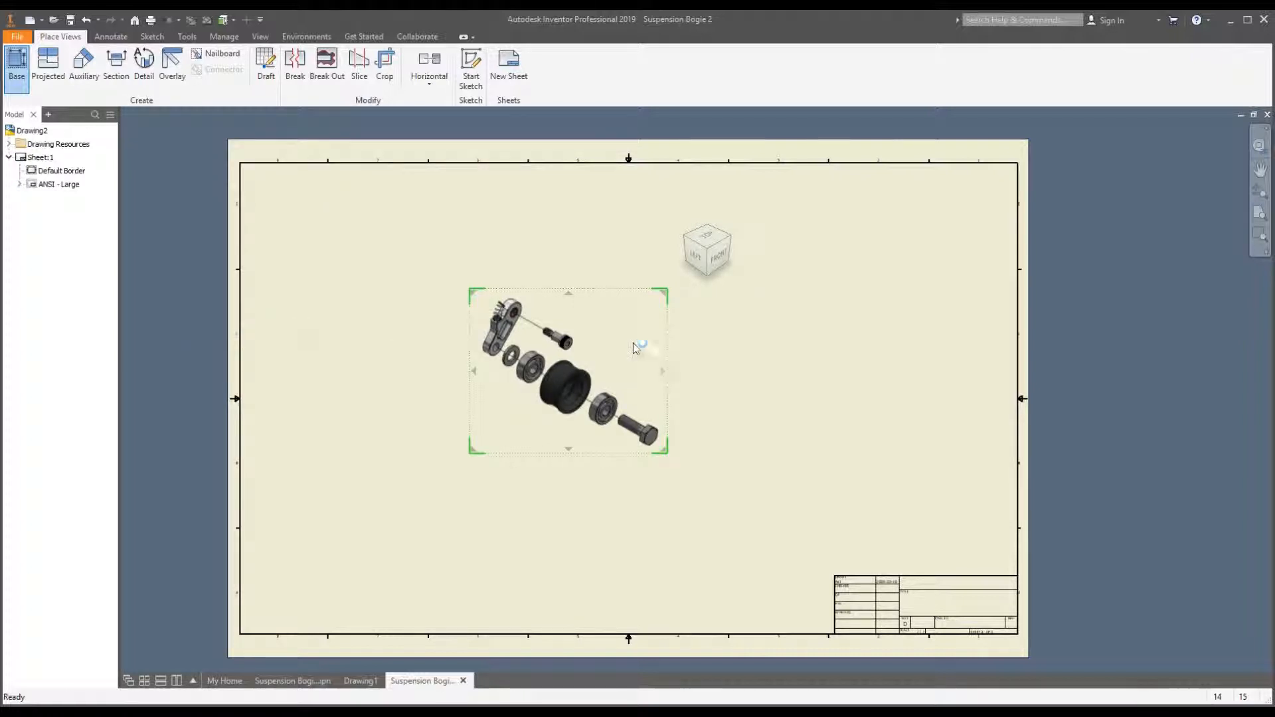
- Edit Sheet:1 and change its size to B
right_click(35, 157)
click(66, 268)
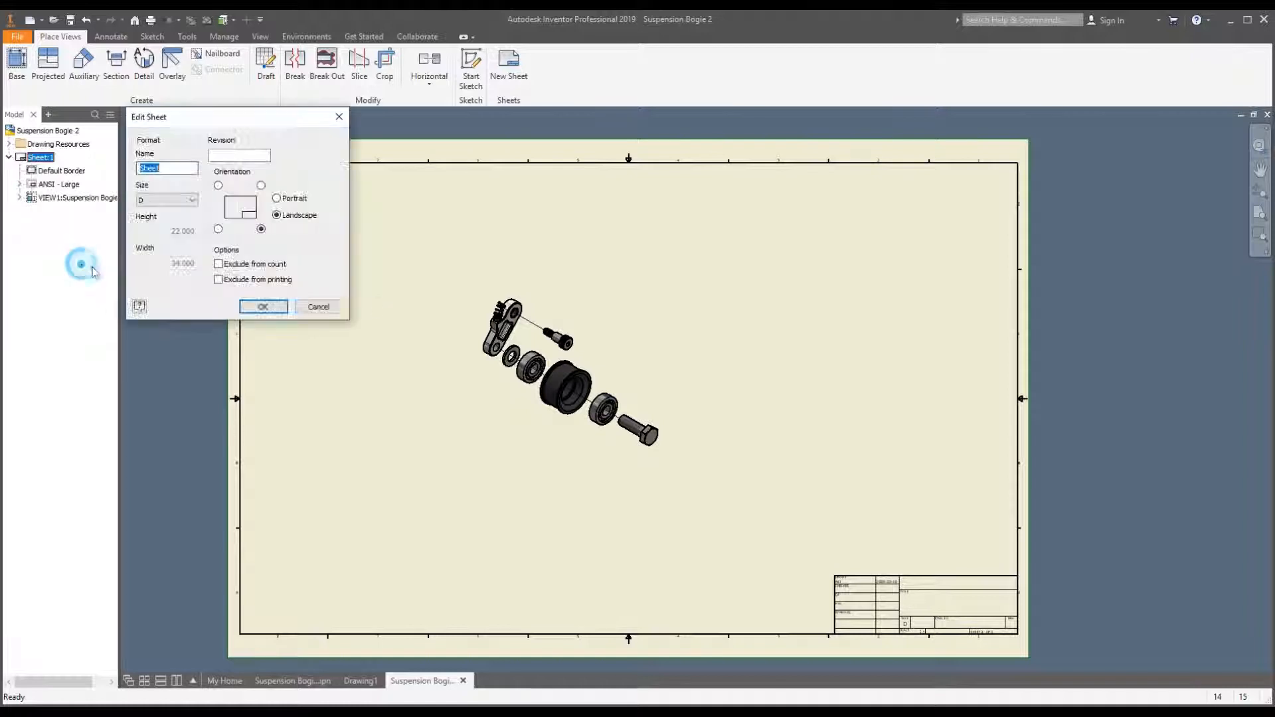
click(191, 200)
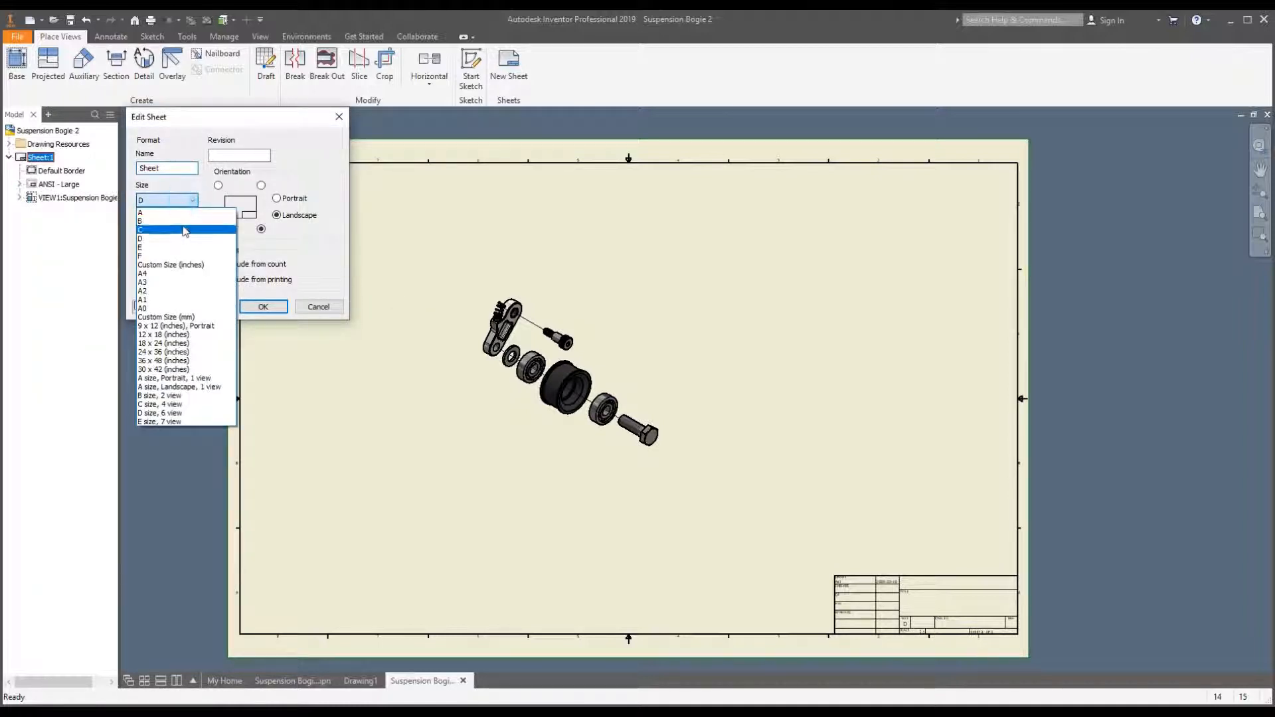
click(185, 221)
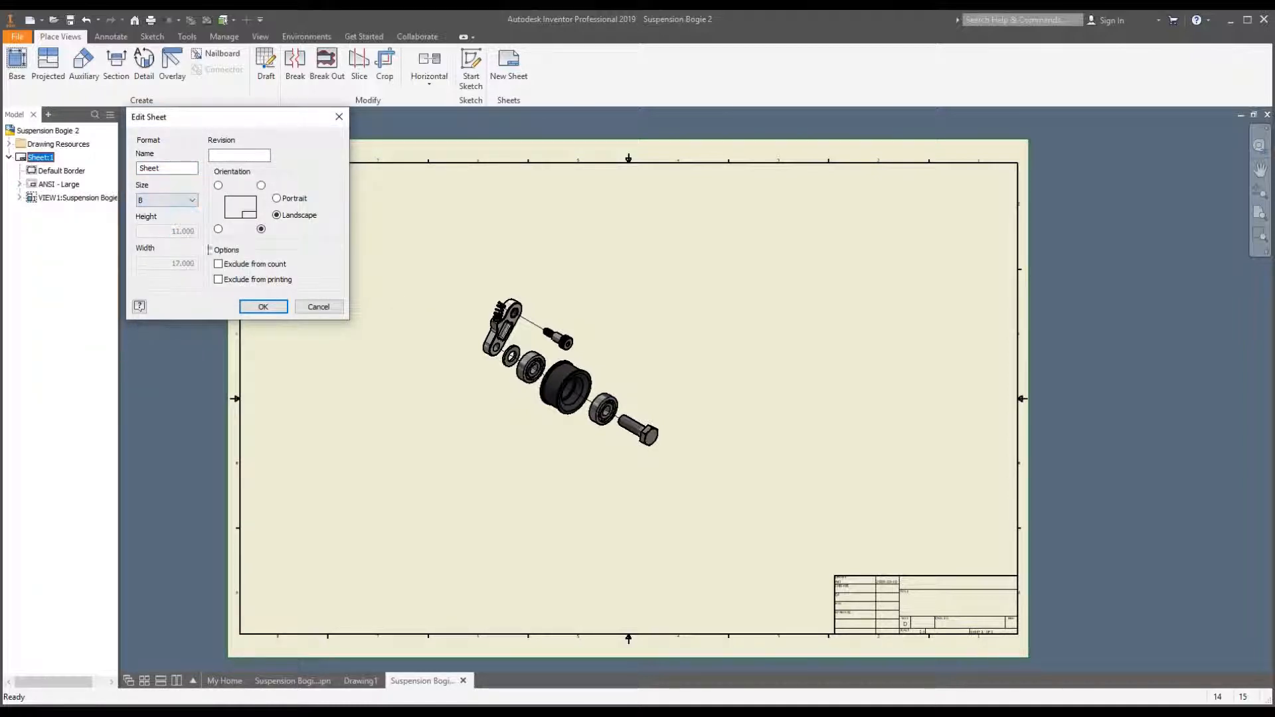
click(263, 306)
- Move the exploded view into the upper middle of the sheet border, clear of the title block
scroll(606, 361, down, 5)
drag(715, 308, 606, 407)
scroll(627, 301, up, 5)
scroll(632, 357, down, 5)
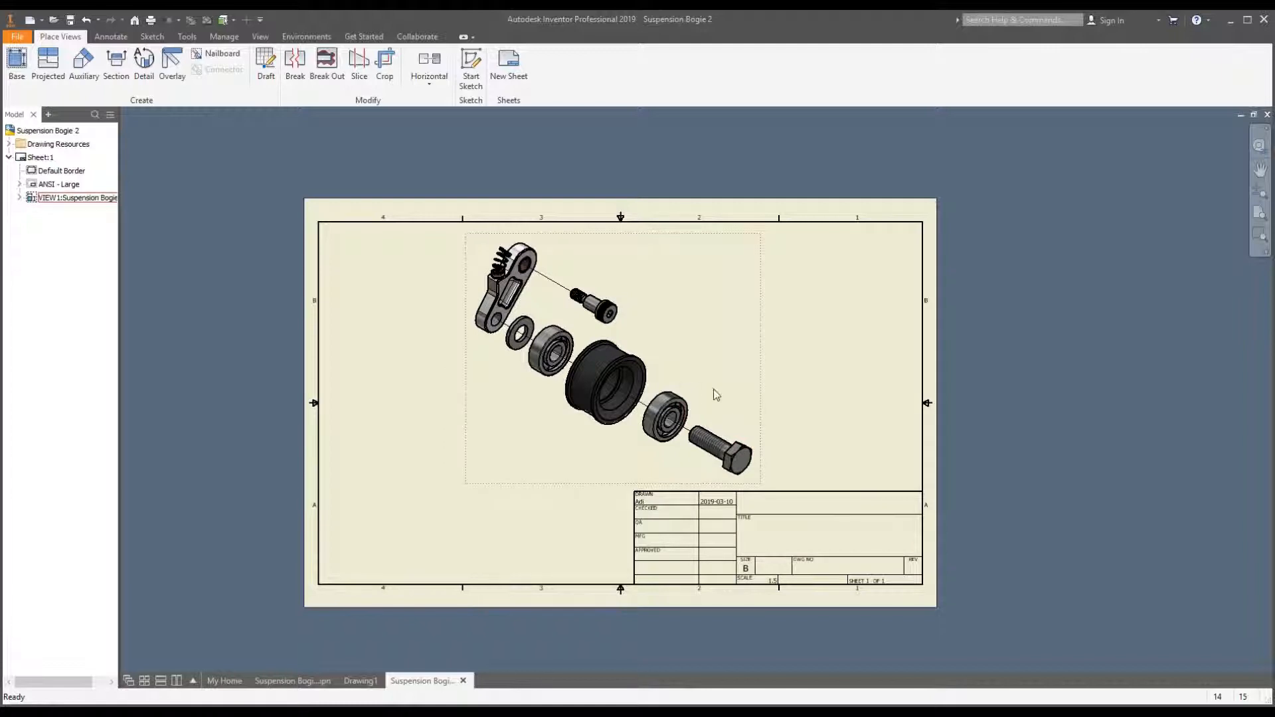
scroll(636, 355, up, 4)
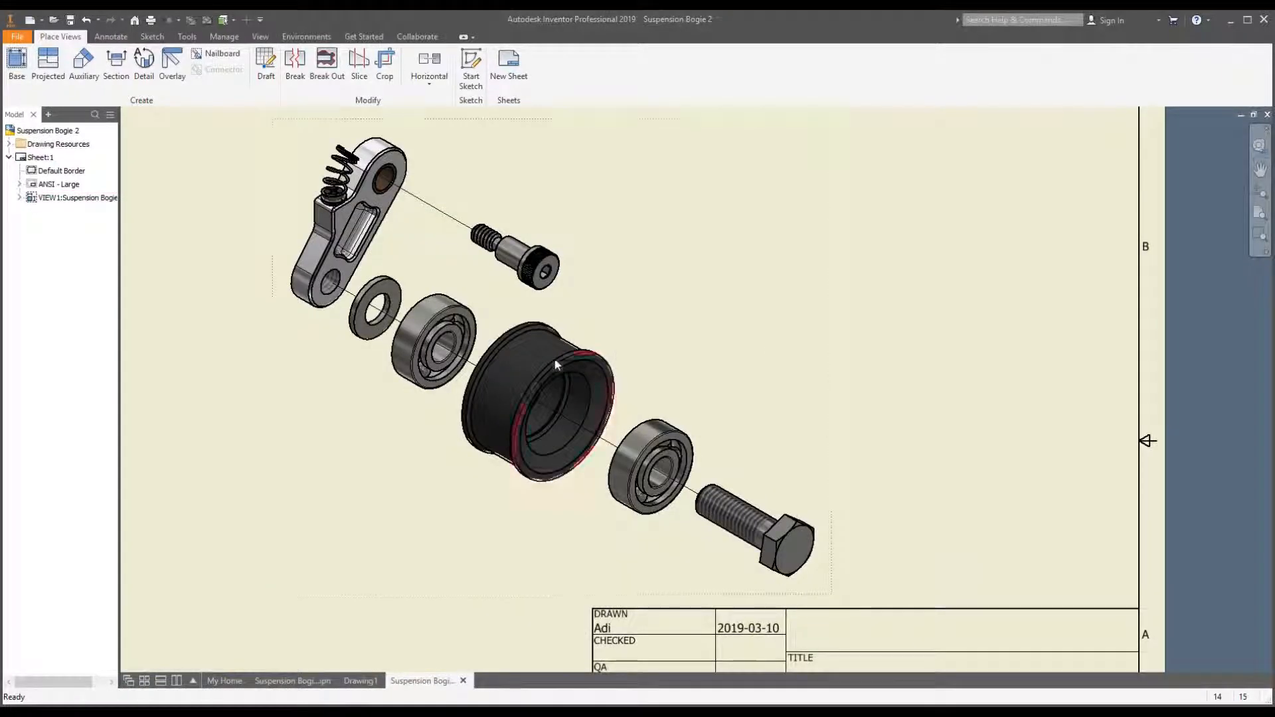